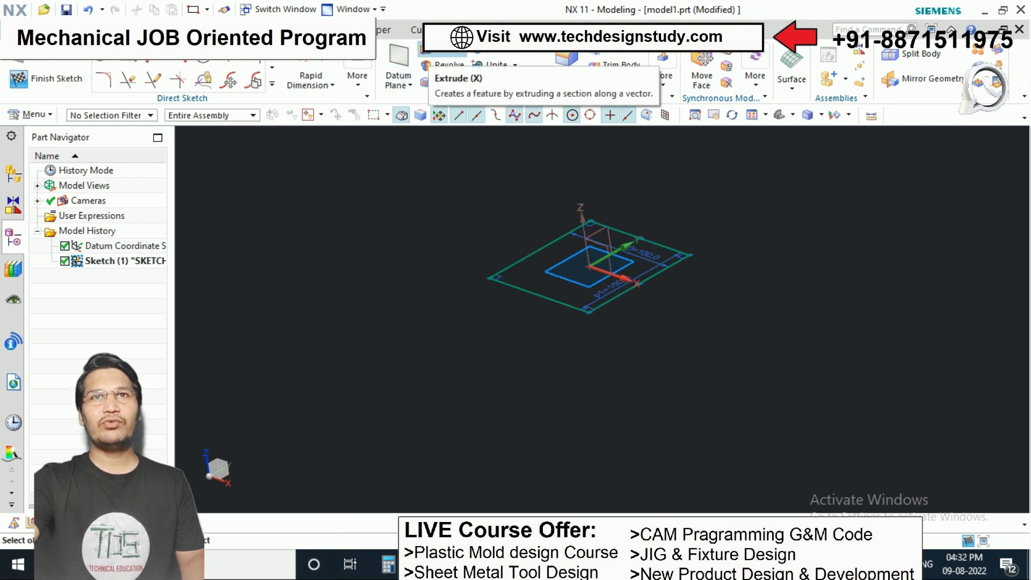
# - Extrude the square sketch into a solid block from a start distance of 0 to an end distance of 100 mm
pyautogui.click(441, 48)
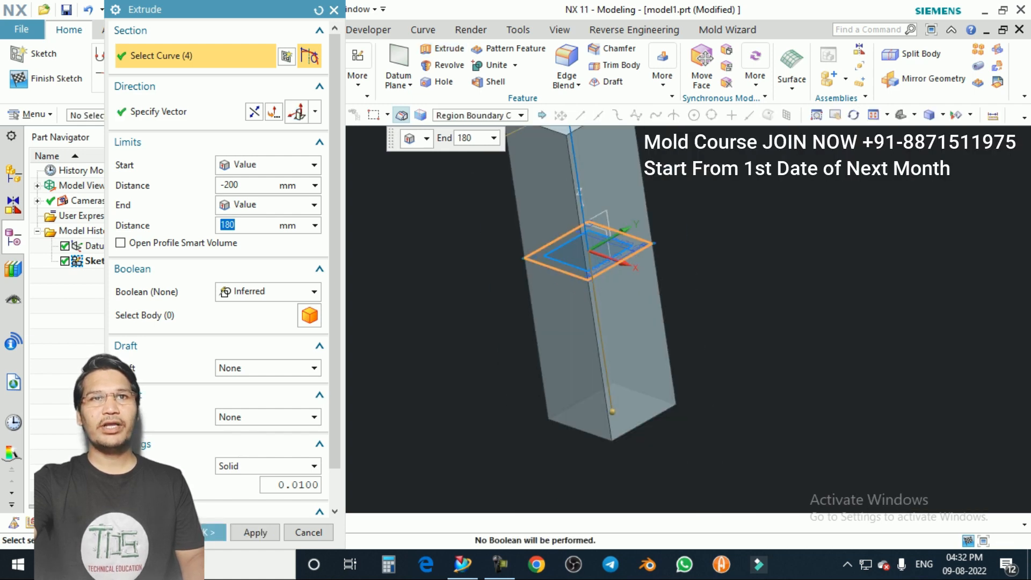
pyautogui.moveTo(241, 185); pyautogui.dragTo(224, 185)
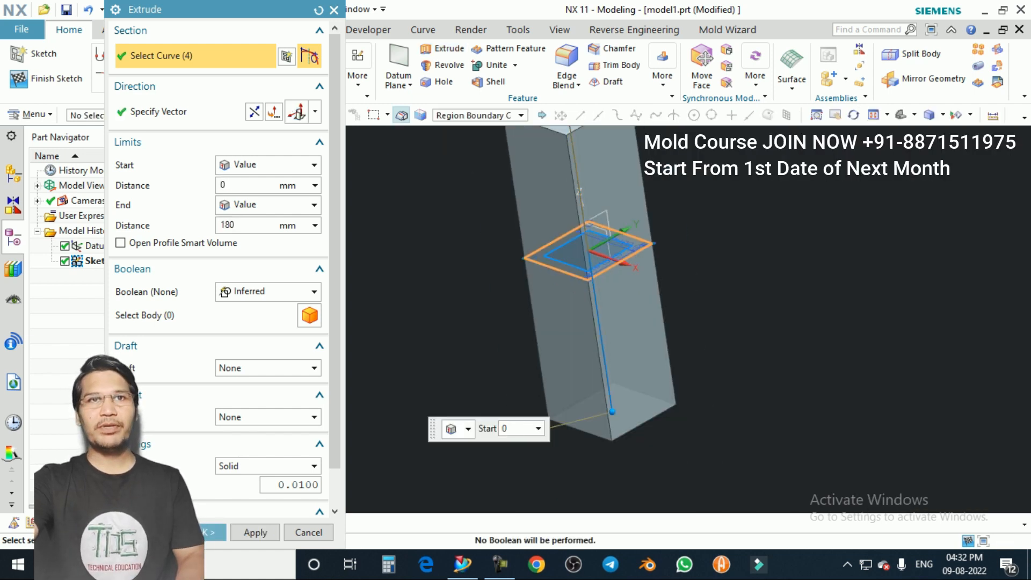
pyautogui.press('Tab')
pyautogui.write('10')
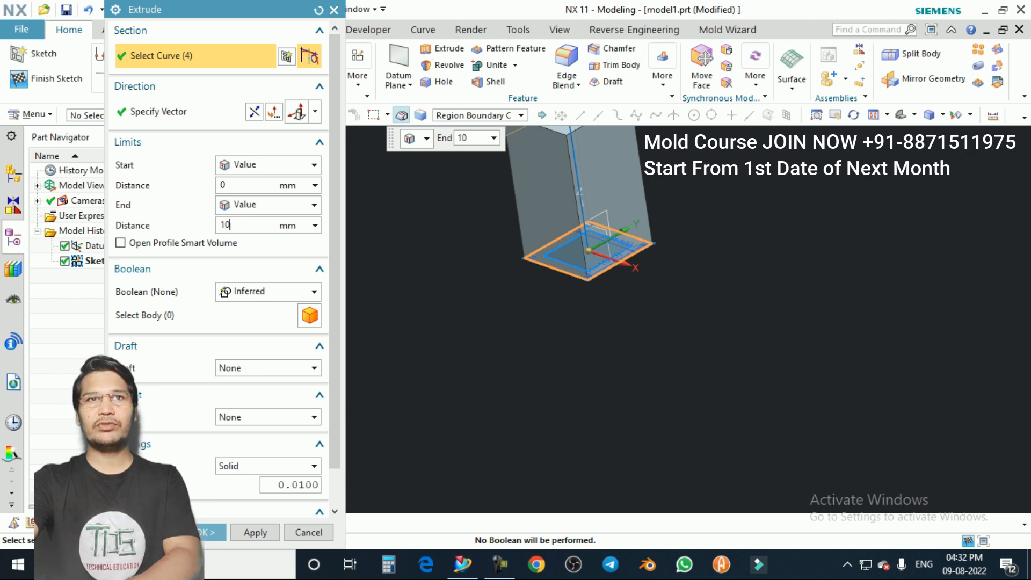
pyautogui.write('0')
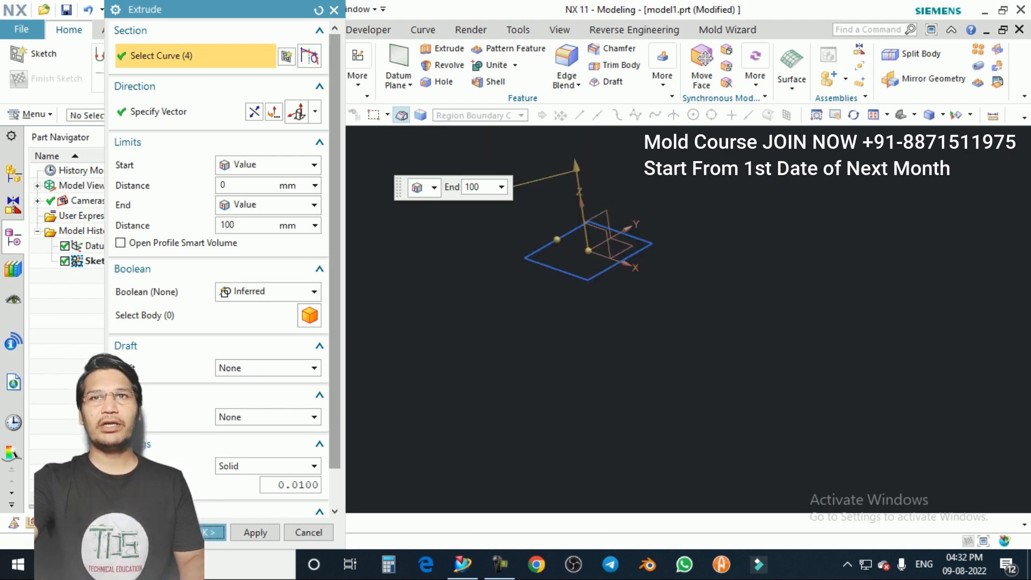
pyautogui.press('Return')
# - Create a new sketch on the top face of the extruded block
pyautogui.scroll(-3, 634, 221)
pyautogui.scroll(5, 634, 221)
pyautogui.moveTo(628, 226); pyautogui.dragTo(615, 180, button='middle')
pyautogui.scroll(1, 615, 180)
pyautogui.scroll(-2, 646, 206)
pyautogui.scroll(1, 645, 215)
pyautogui.moveTo(645, 215); pyautogui.dragTo(646, 234, button='middle')
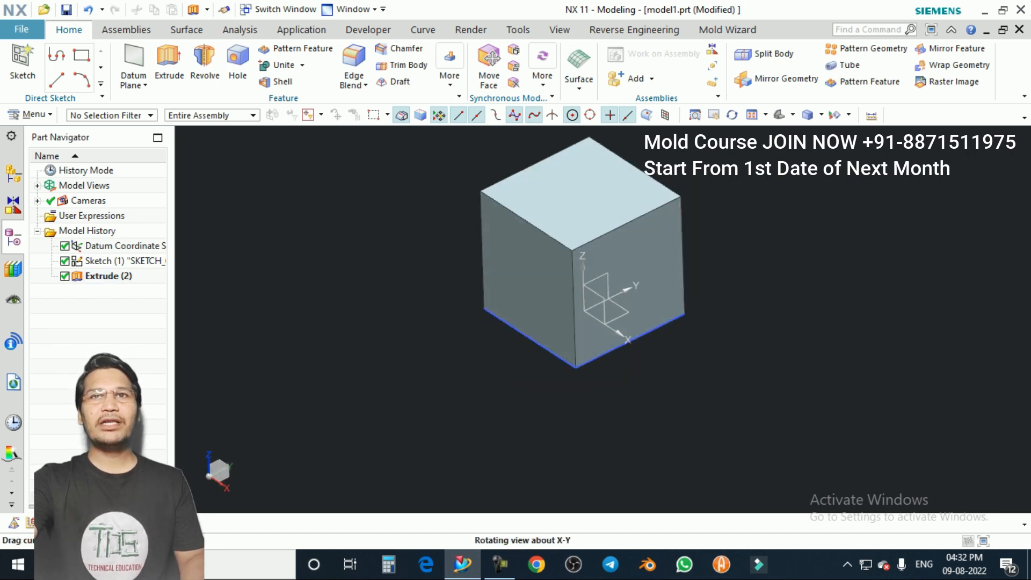
pyautogui.click(22, 64)
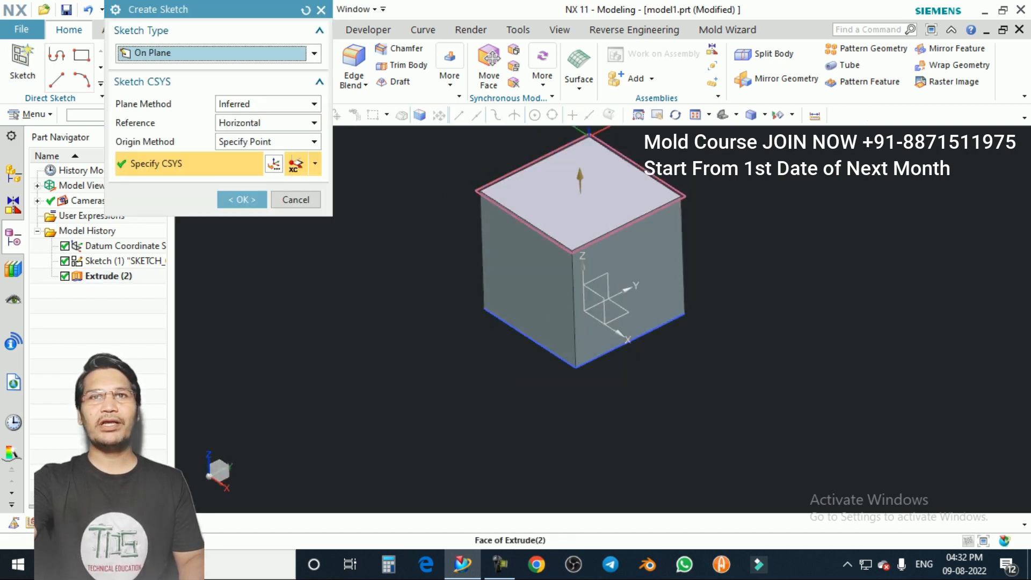
pyautogui.click(580, 199)
pyautogui.press('Return')
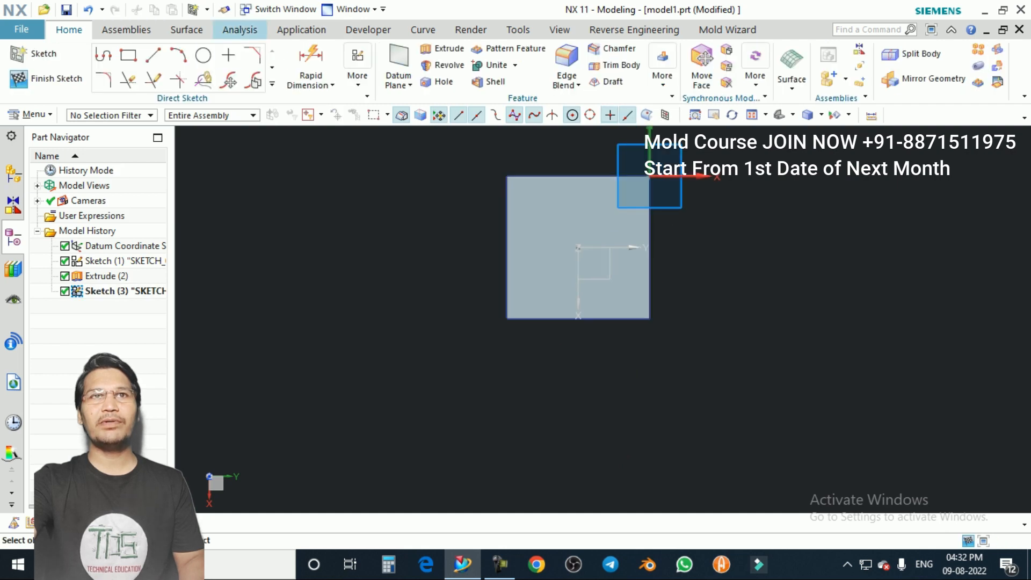
# - Draw a line across the top face between the midpoints of two opposite edges and finish the sketch
pyautogui.click(153, 56)
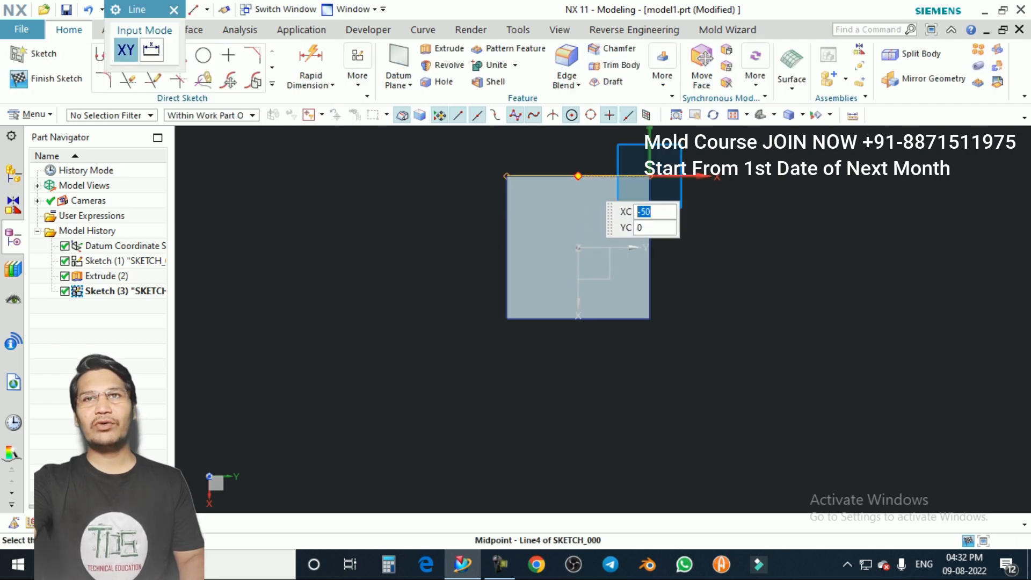
pyautogui.click(578, 176)
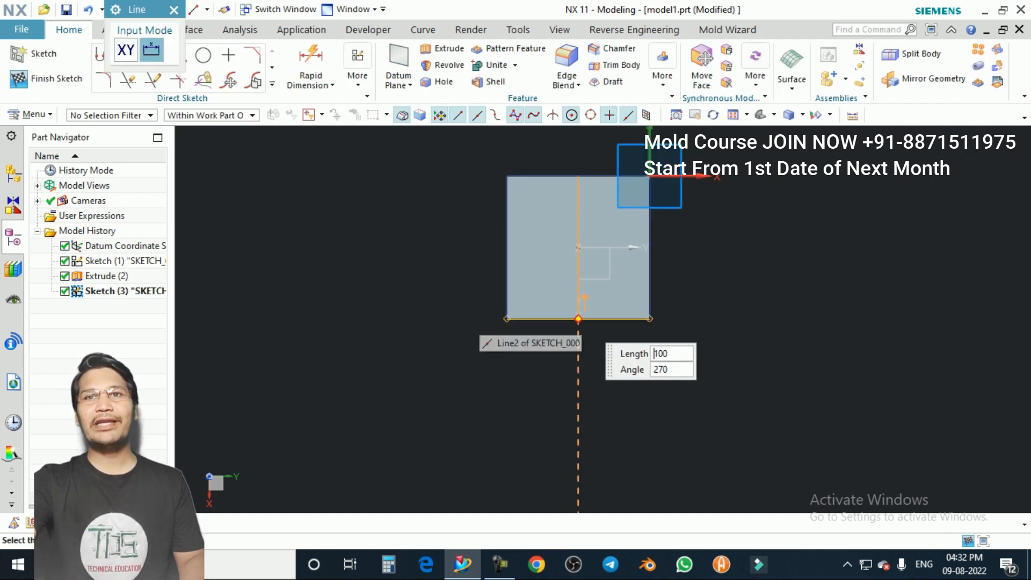
pyautogui.click(578, 318)
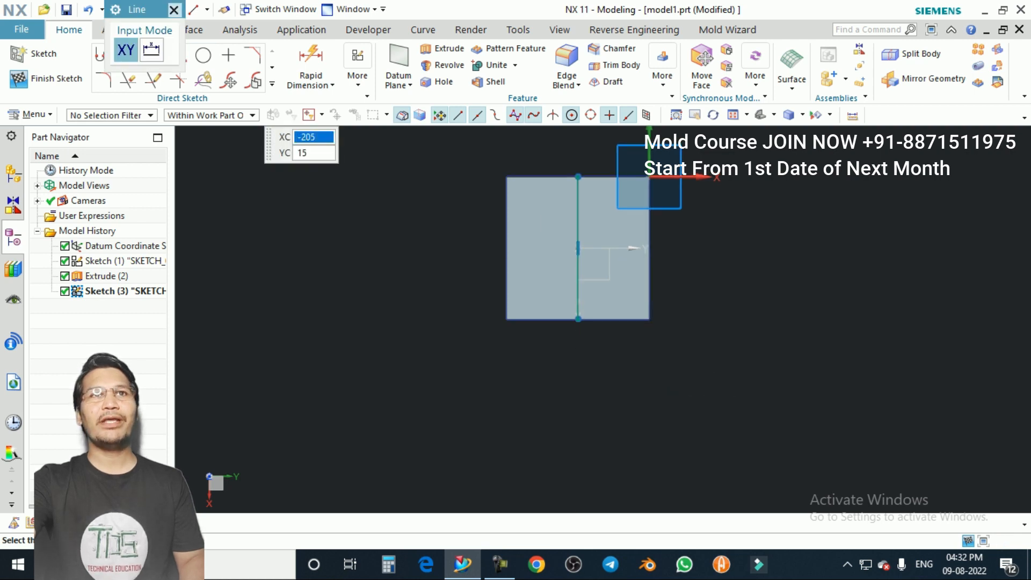
pyautogui.click(173, 10)
pyautogui.scroll(-3, 525, 253)
pyautogui.scroll(2, 568, 259)
pyautogui.moveTo(568, 259)
pyautogui.mouseDown(button='middle')
pyautogui.moveTo(609, 212)
pyautogui.moveTo(605, 220)
pyautogui.moveTo(561, 204)
pyautogui.mouseUp(button='middle')
pyautogui.scroll(2, 562, 202)
pyautogui.click(47, 80)
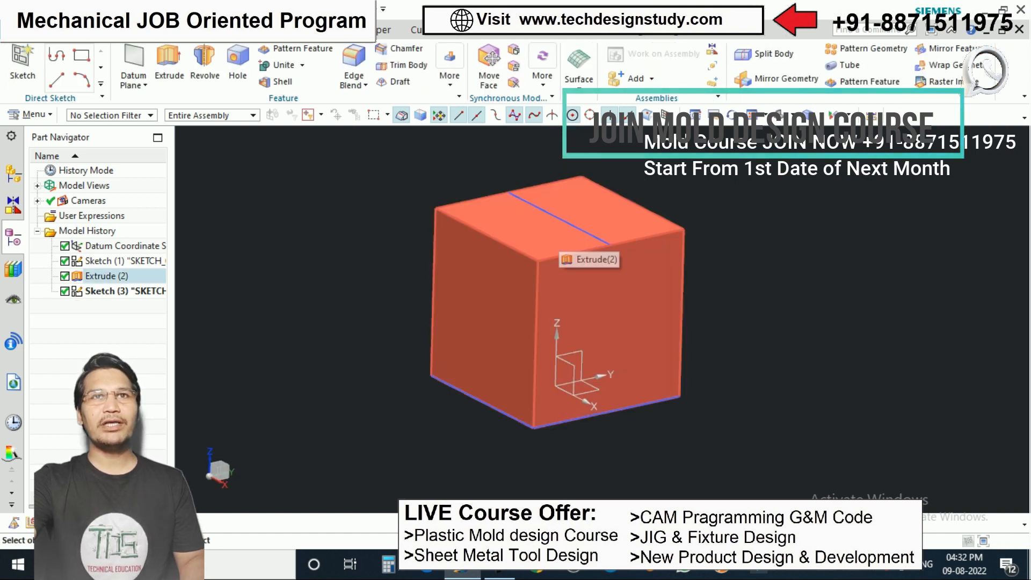
# - Reopen the top-face sketch and draw a circle of 20 mm diameter centred on the line's midpoint
pyautogui.doubleClick(124, 292)
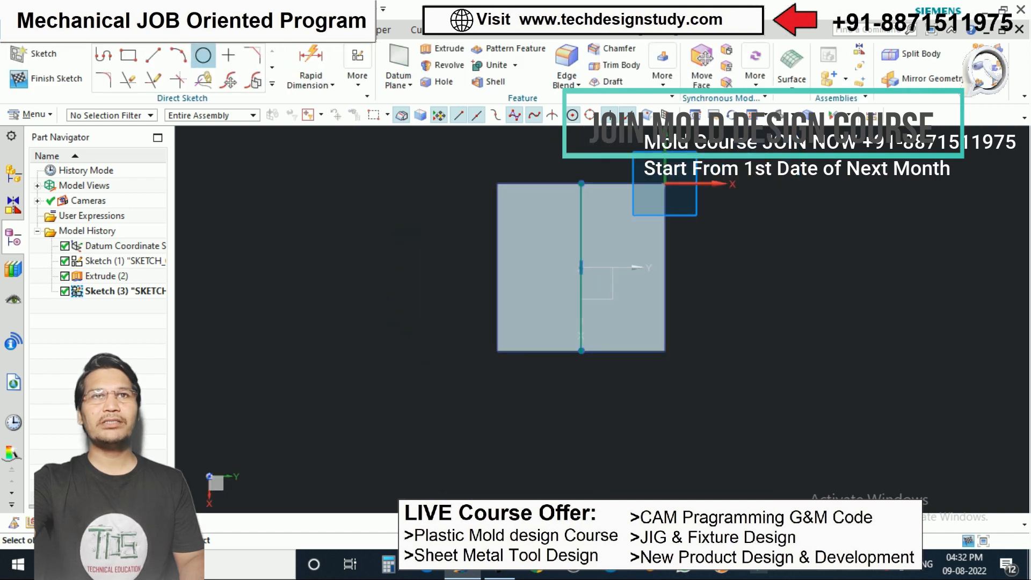
pyautogui.click(203, 55)
pyautogui.click(581, 267)
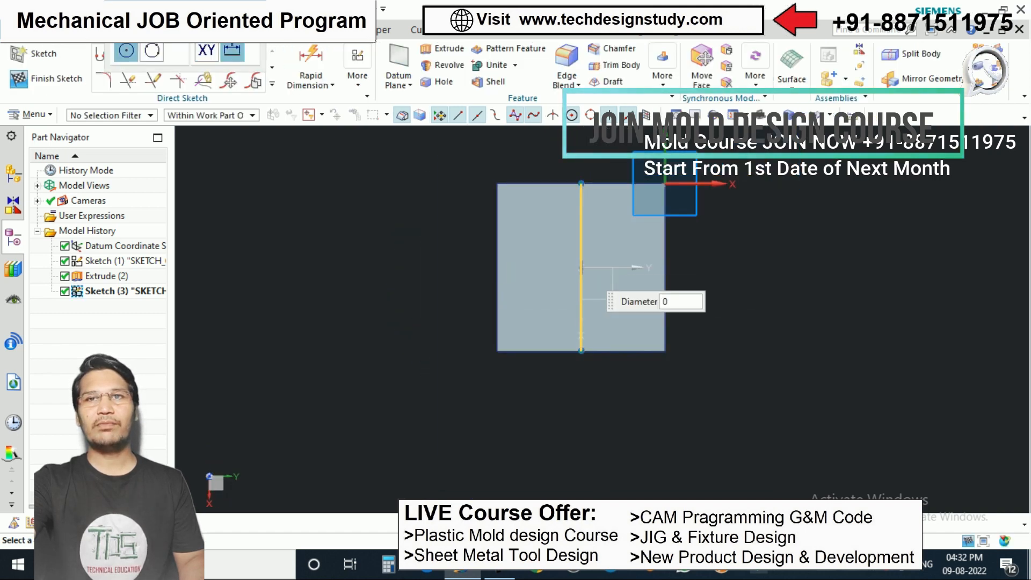
pyautogui.scroll(2, 602, 246)
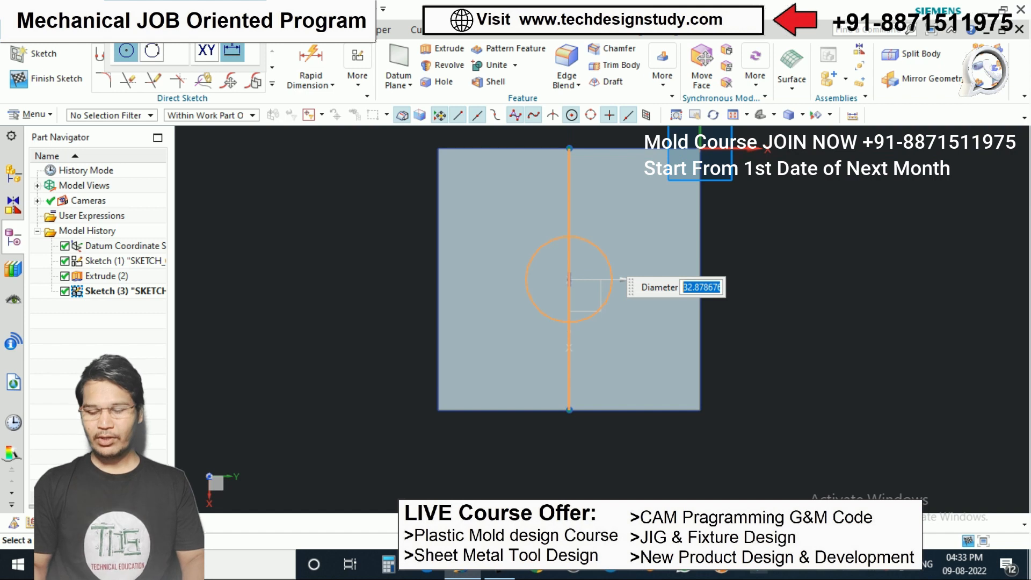
pyautogui.write('20')
pyautogui.press('Return')
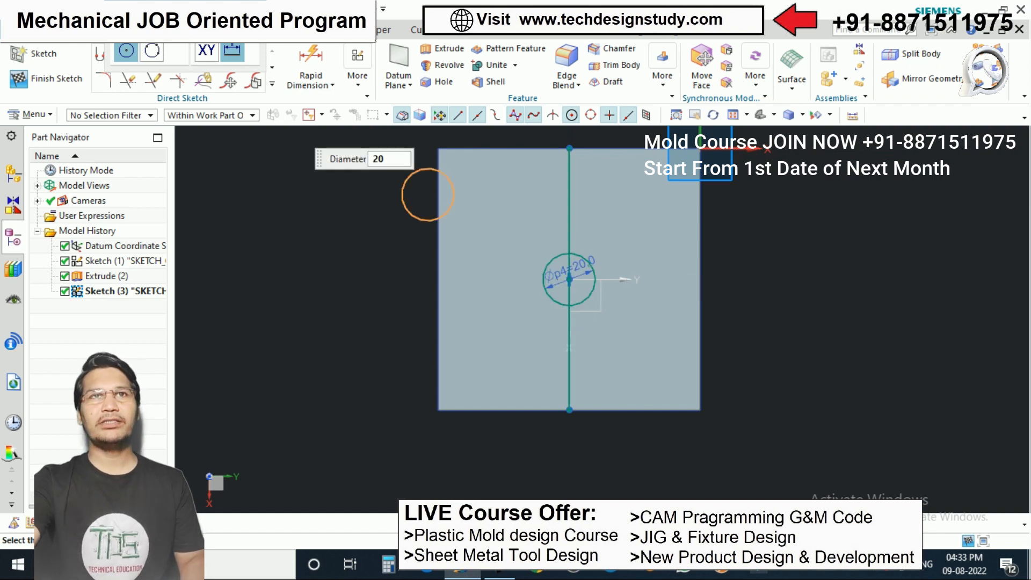
pyautogui.press('Escape')
# - Convert the centre line in the top-face sketch to a reference line
pyautogui.moveTo(426, 258); pyautogui.dragTo(449, 167, button='middle')
pyautogui.scroll(2, 594, 184)
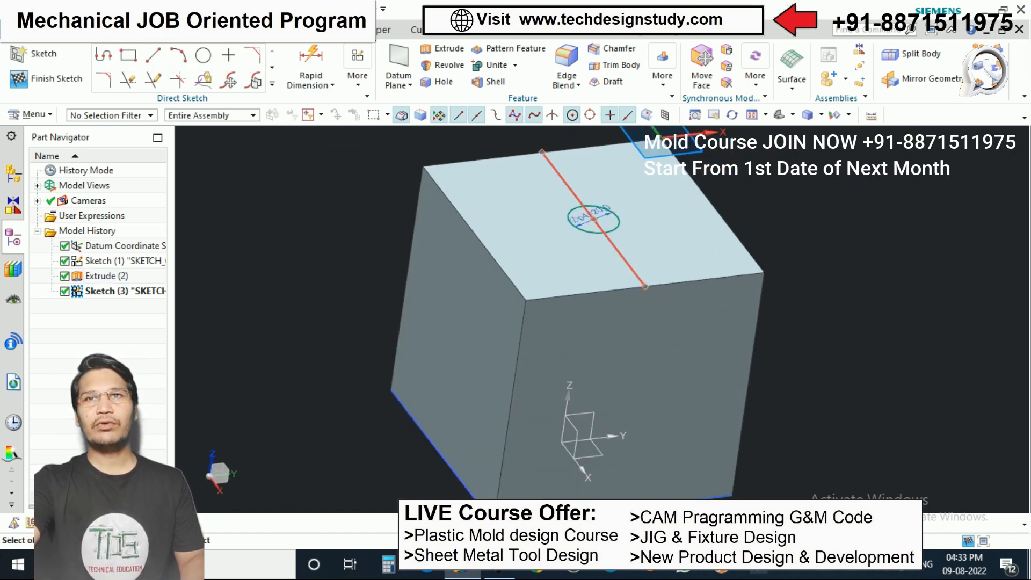
pyautogui.rightClick(557, 171)
pyautogui.click(622, 300)
pyautogui.scroll(-3, 591, 268)
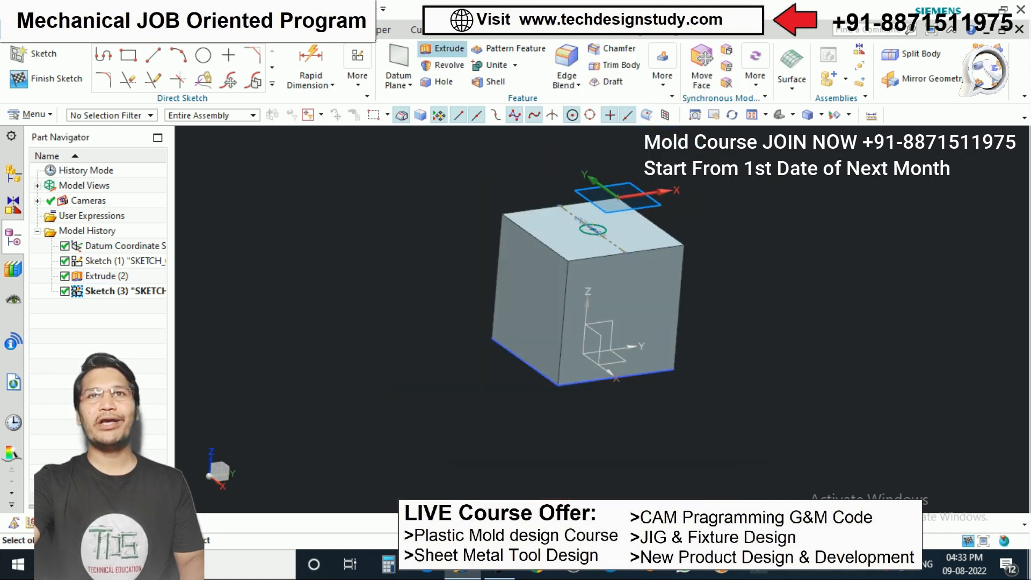
# - Extrude the circle 50 mm down into the block with the Boolean set to Subtract to cut a hole
pyautogui.click(442, 48)
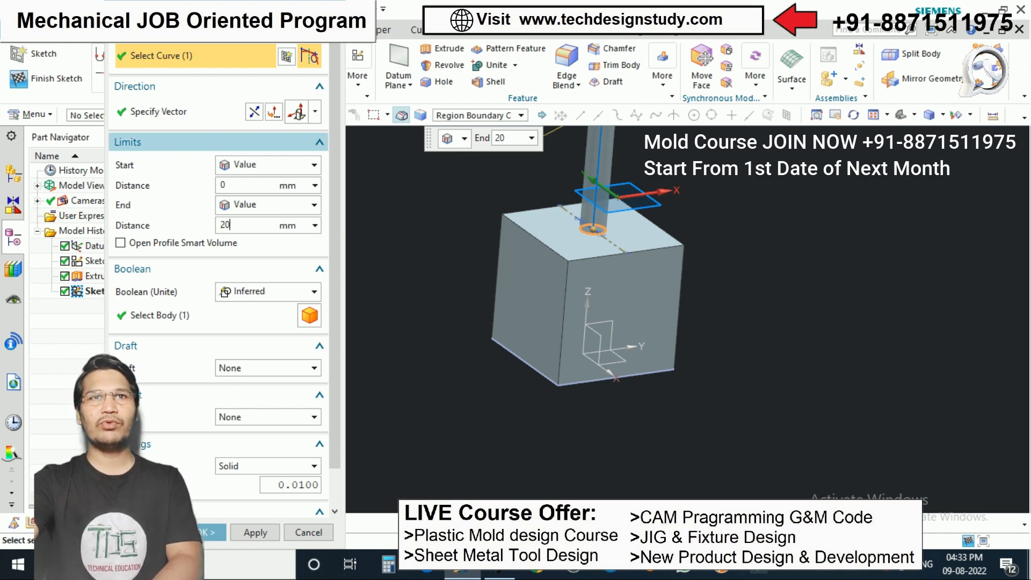
pyautogui.click(254, 111)
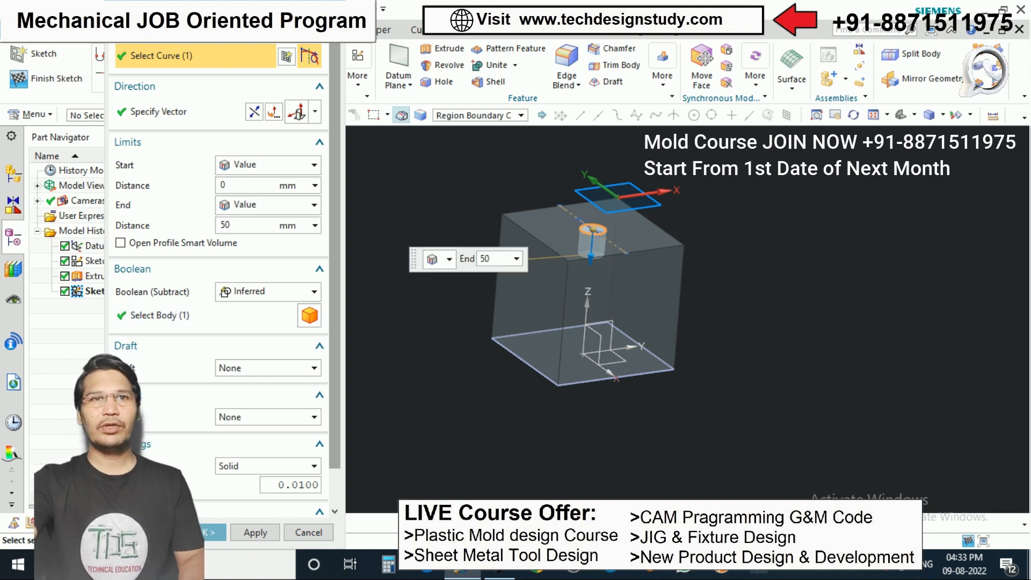
pyautogui.click(269, 291)
pyautogui.click(242, 341)
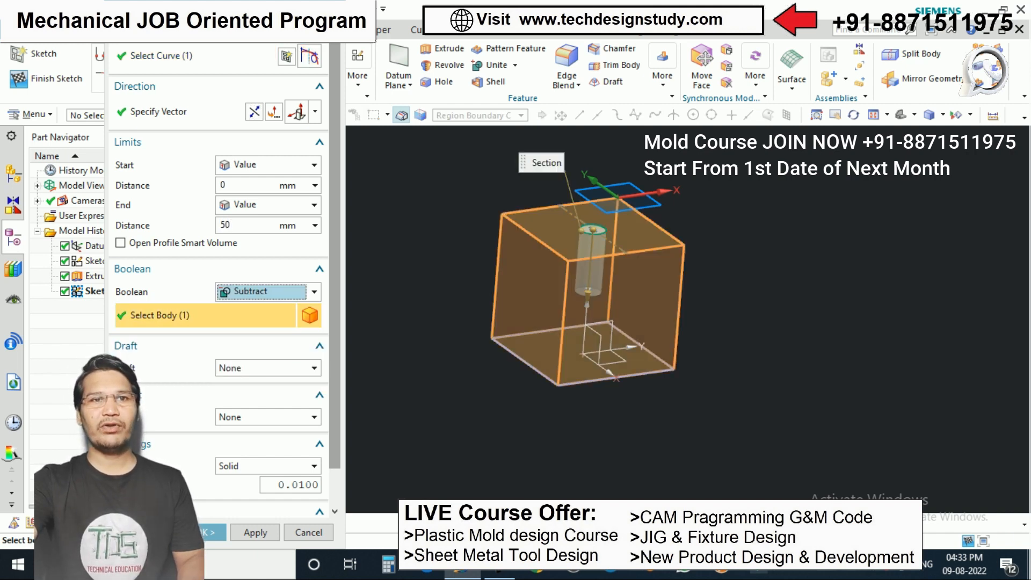
pyautogui.click(211, 532)
# - Hide the top-face sketch that was used for the hole
pyautogui.scroll(-1, 610, 229)
pyautogui.scroll(2, 610, 231)
pyautogui.rightClick(600, 223)
pyautogui.click(638, 178)
pyautogui.scroll(1, 612, 210)
pyautogui.scroll(-2, 618, 199)
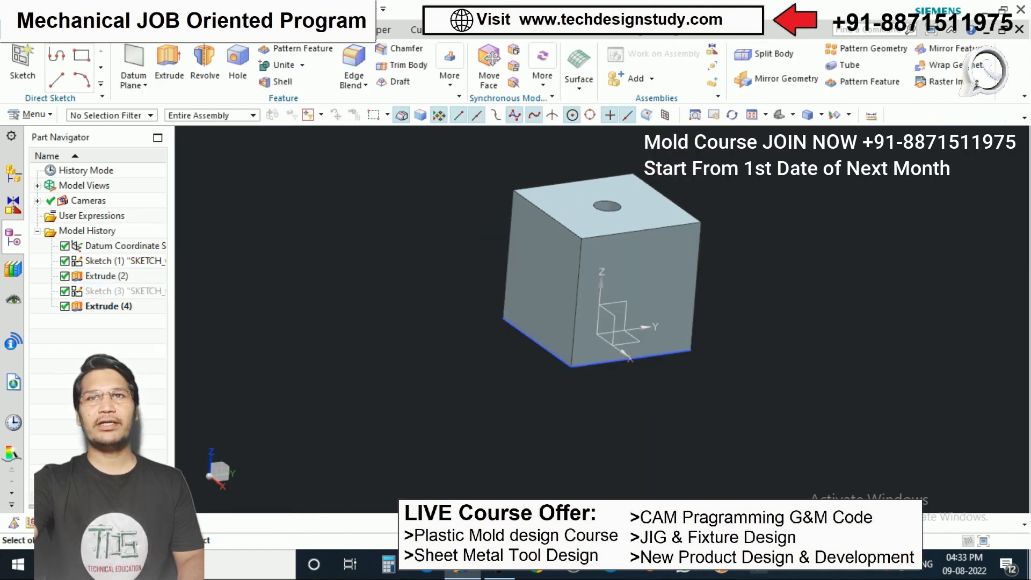
# - Create a new sketch on the bottom face of the block
pyautogui.scroll(2, 616, 208)
pyautogui.scroll(-2, 596, 252)
pyautogui.moveTo(595, 249)
pyautogui.mouseDown(button='middle')
pyautogui.moveTo(598, 285)
pyautogui.moveTo(598, 260)
pyautogui.mouseUp(button='middle')
pyautogui.scroll(-1, 598, 259)
pyautogui.scroll(1, 597, 260)
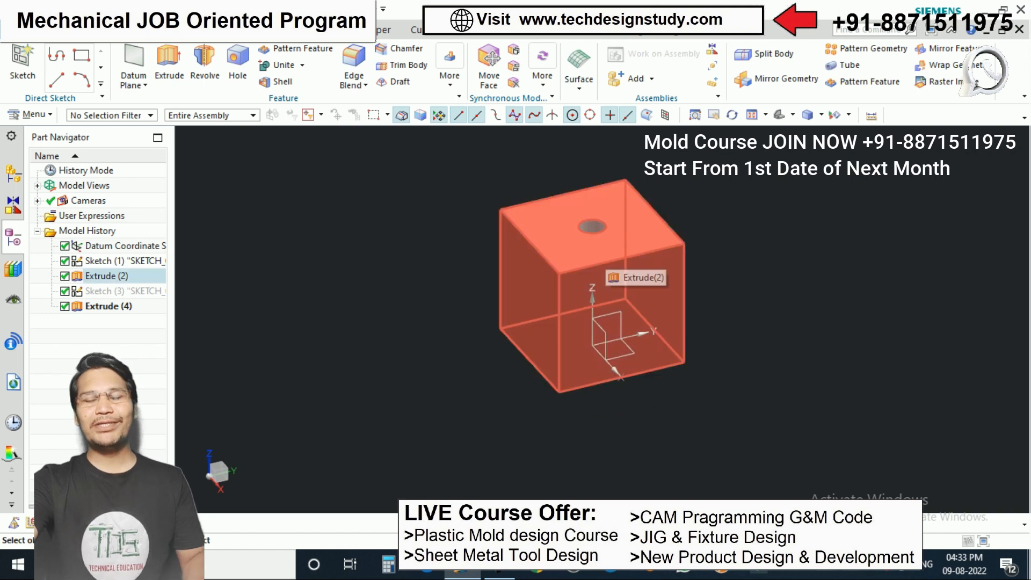
pyautogui.scroll(-1, 628, 294)
pyautogui.scroll(-1, 627, 294)
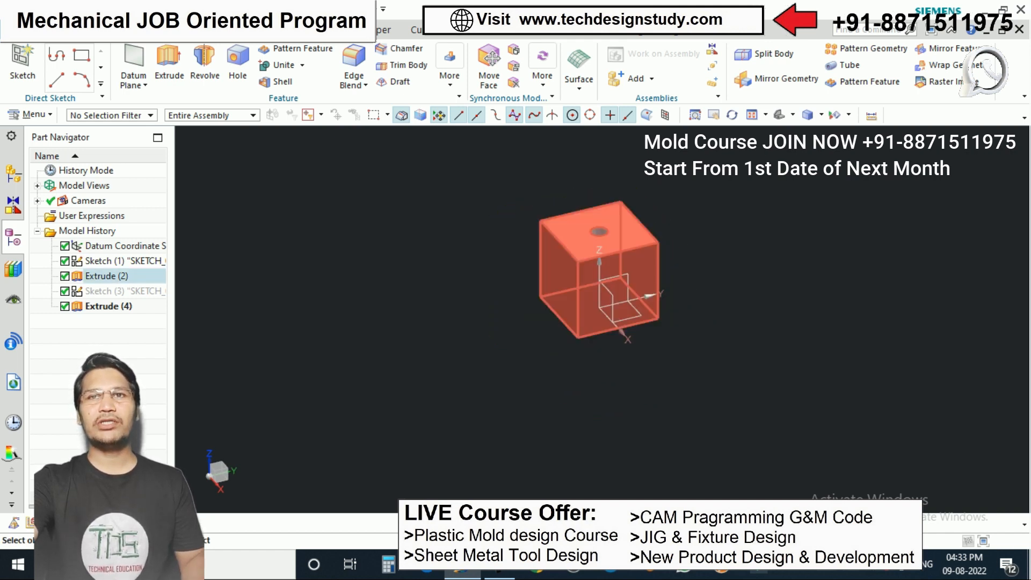
pyautogui.moveTo(630, 246)
pyautogui.mouseDown(button='middle')
pyautogui.moveTo(648, 199)
pyautogui.moveTo(632, 251)
pyautogui.moveTo(635, 185)
pyautogui.moveTo(601, 231)
pyautogui.mouseUp(button='middle')
pyautogui.scroll(-1, 631, 252)
pyautogui.scroll(2, 633, 244)
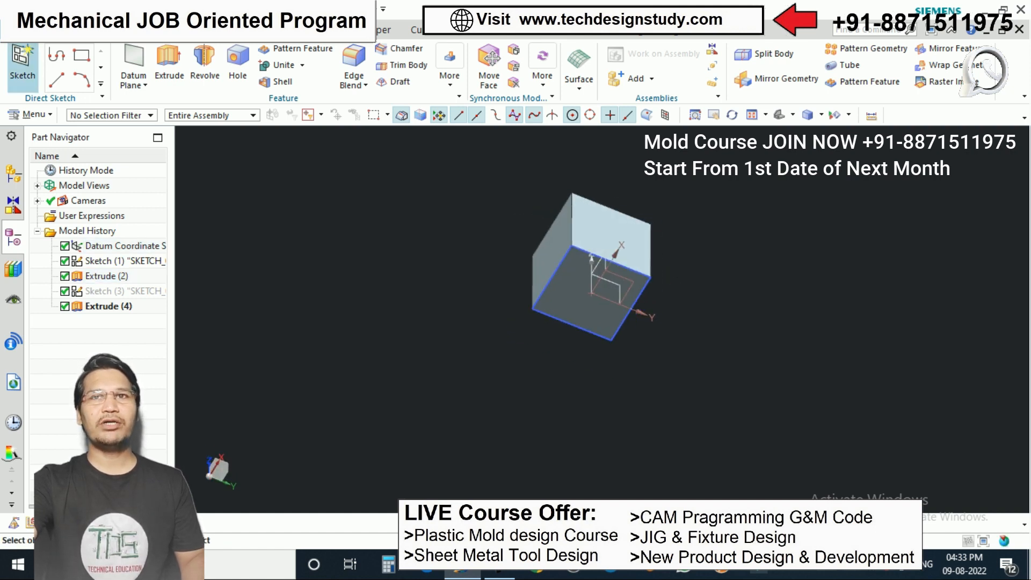
pyautogui.click(22, 63)
pyautogui.click(580, 283)
pyautogui.middleClick(580, 283)
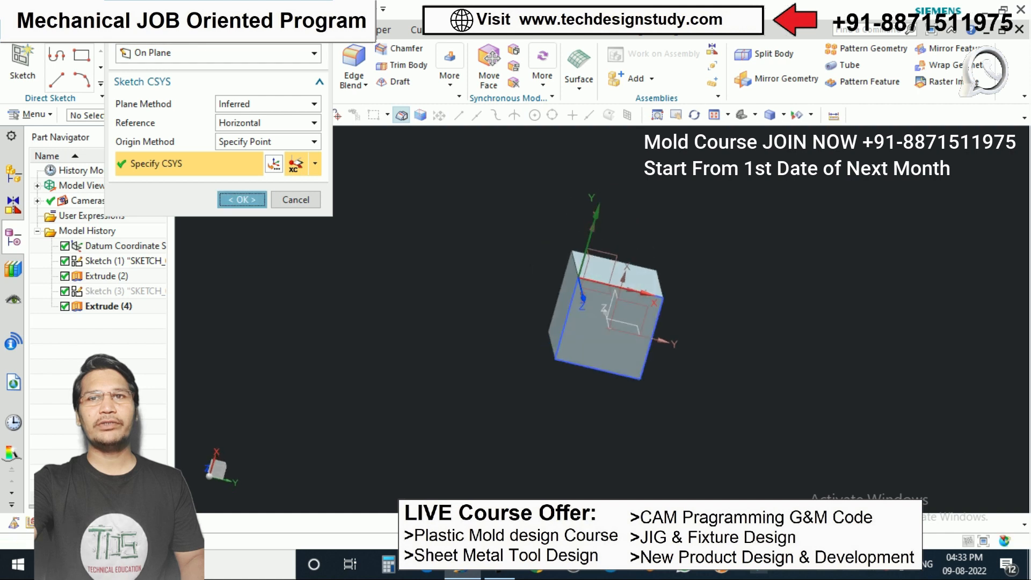
# - Draw a circle of 20 mm diameter at the centre of the bottom face
pyautogui.click(203, 55)
pyautogui.scroll(2, 634, 299)
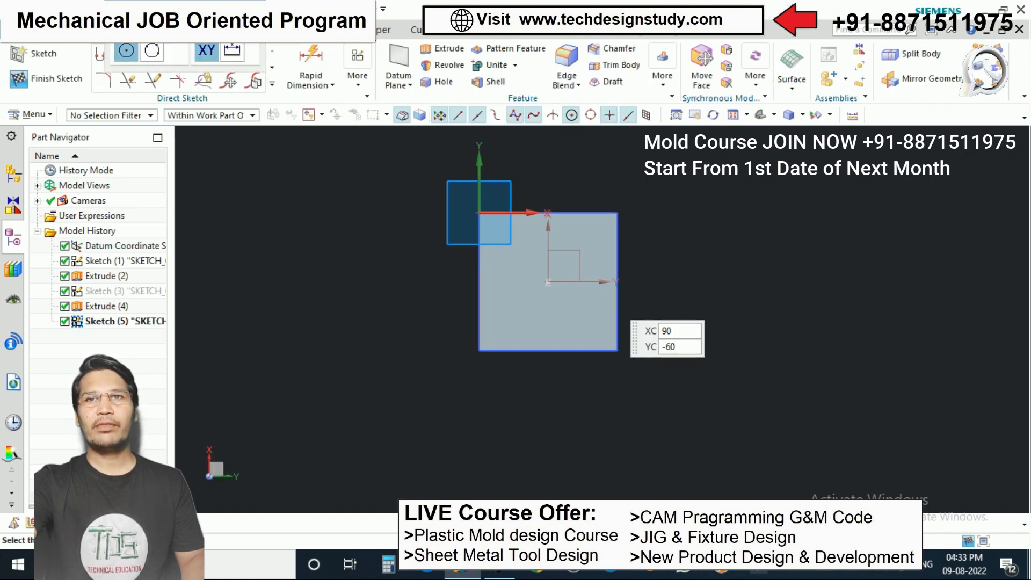
pyautogui.click(548, 283)
pyautogui.scroll(2, 558, 277)
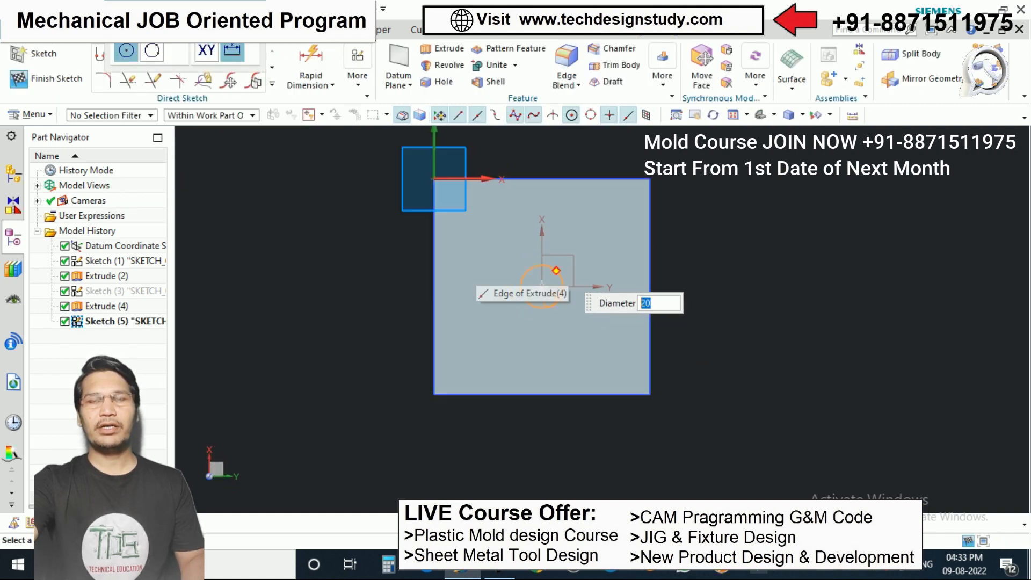
pyautogui.click(556, 270)
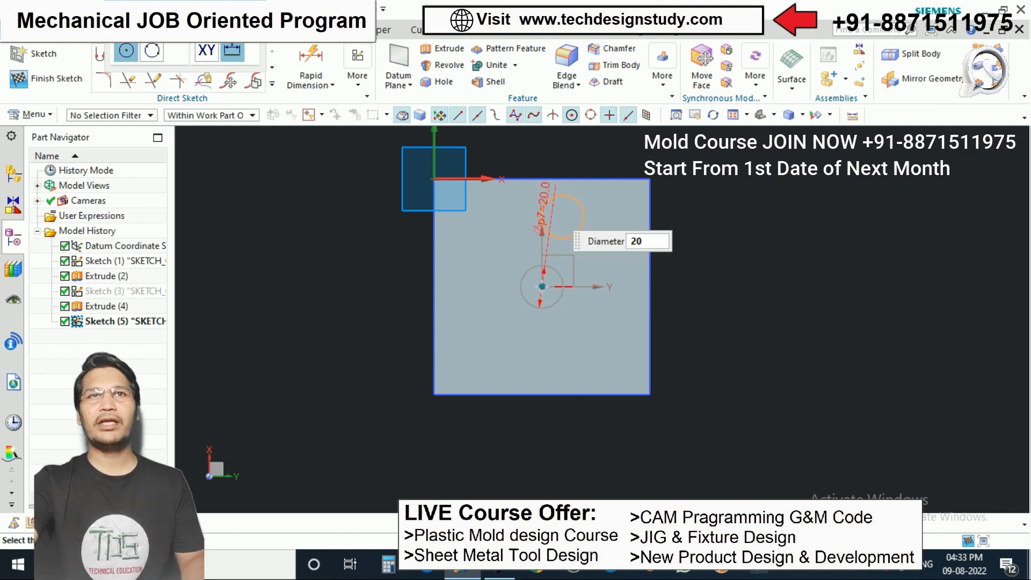
pyautogui.press('Escape')
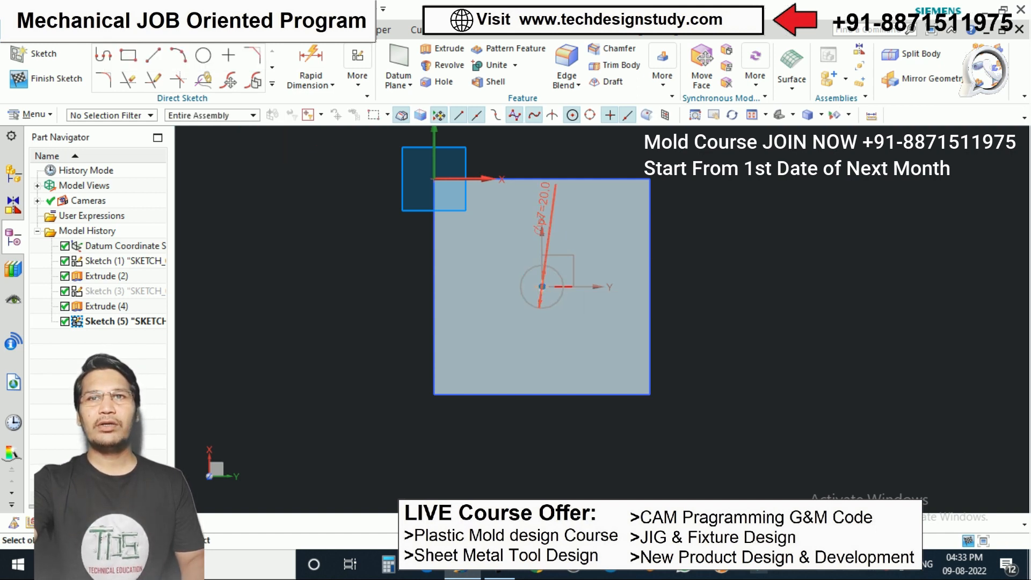
# - Delete the conflicting constraints on the circle in the bottom-face sketch
pyautogui.scroll(3, 544, 313)
pyautogui.rightClick(588, 262)
pyautogui.click(602, 244)
pyautogui.rightClick(589, 262)
pyautogui.click(603, 245)
pyautogui.scroll(-7, 588, 263)
pyautogui.moveTo(588, 263); pyautogui.dragTo(586, 322, button='middle')
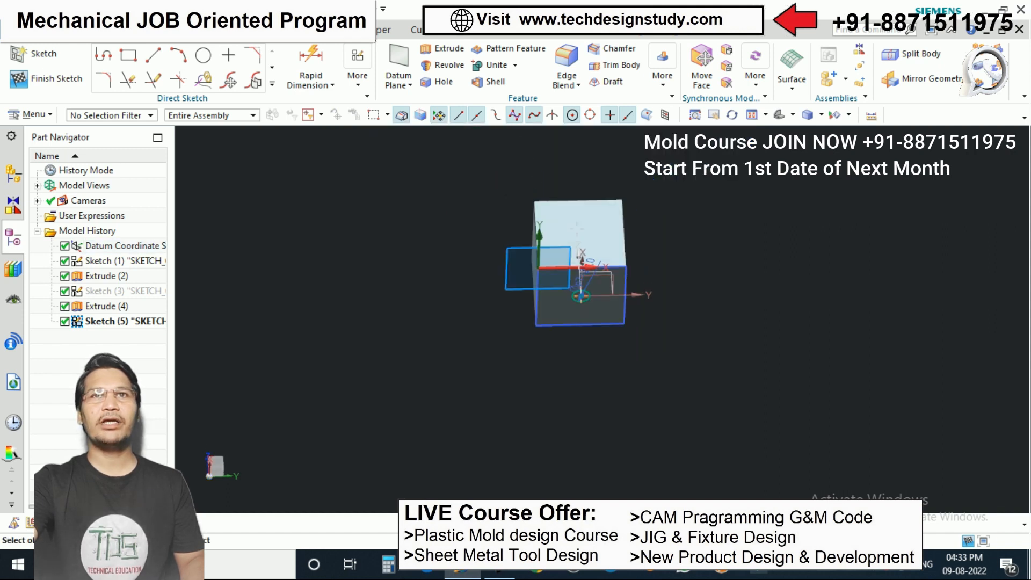
# - Extrude the bottom-face circle 50 mm outward from the block with the Boolean set to Unite
pyautogui.click(442, 49)
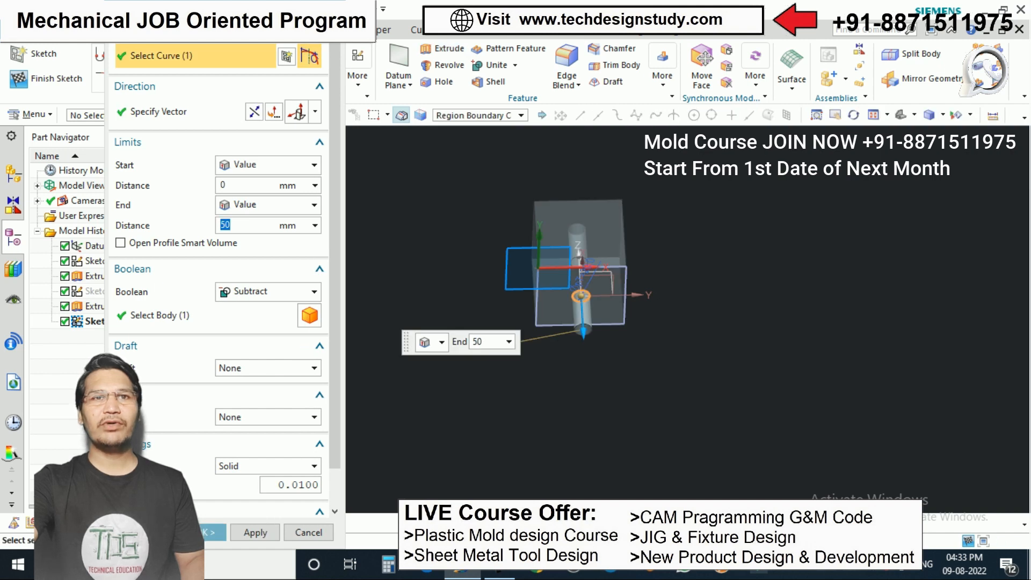
pyautogui.click(268, 292)
pyautogui.click(230, 306)
pyautogui.click(268, 291)
pyautogui.click(237, 323)
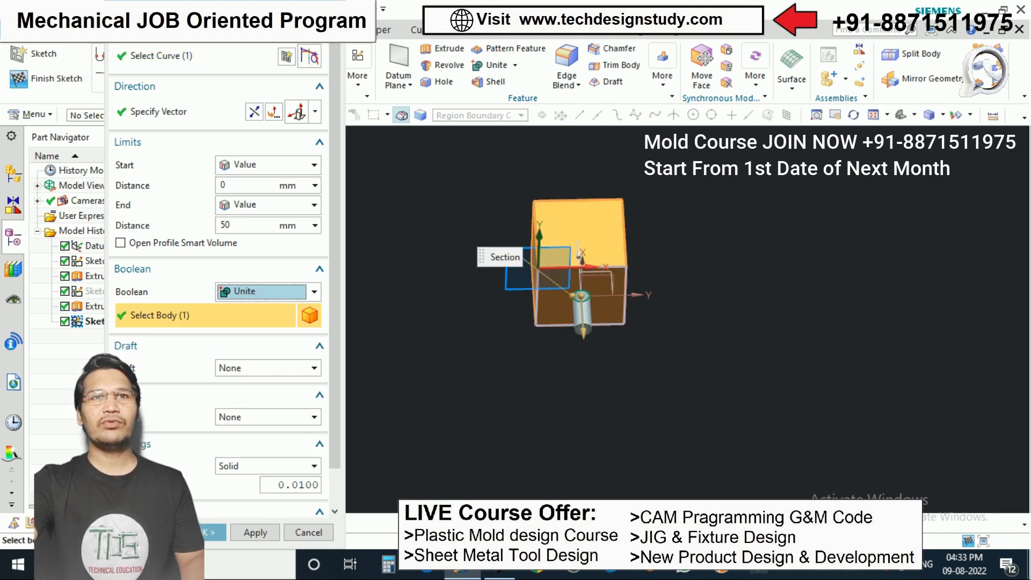
pyautogui.doubleClick(226, 225)
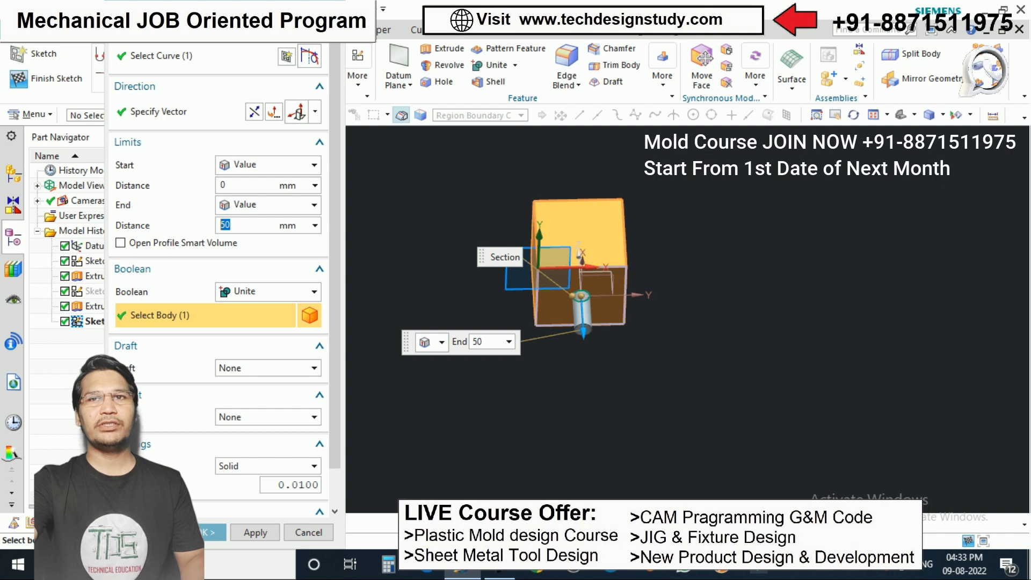
pyautogui.click(212, 532)
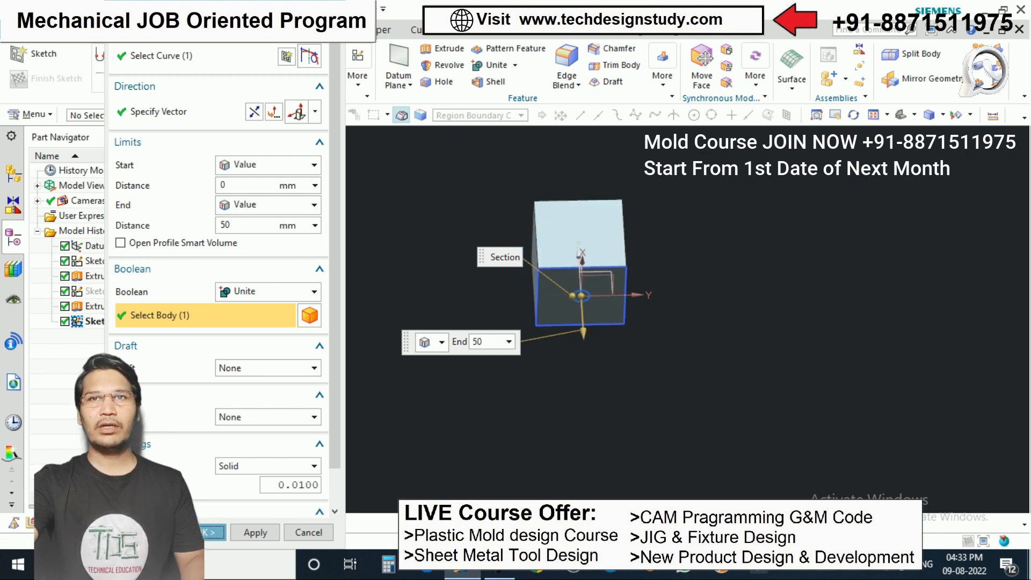
pyautogui.scroll(3, 605, 277)
pyautogui.moveTo(599, 283); pyautogui.dragTo(647, 271, button='middle')
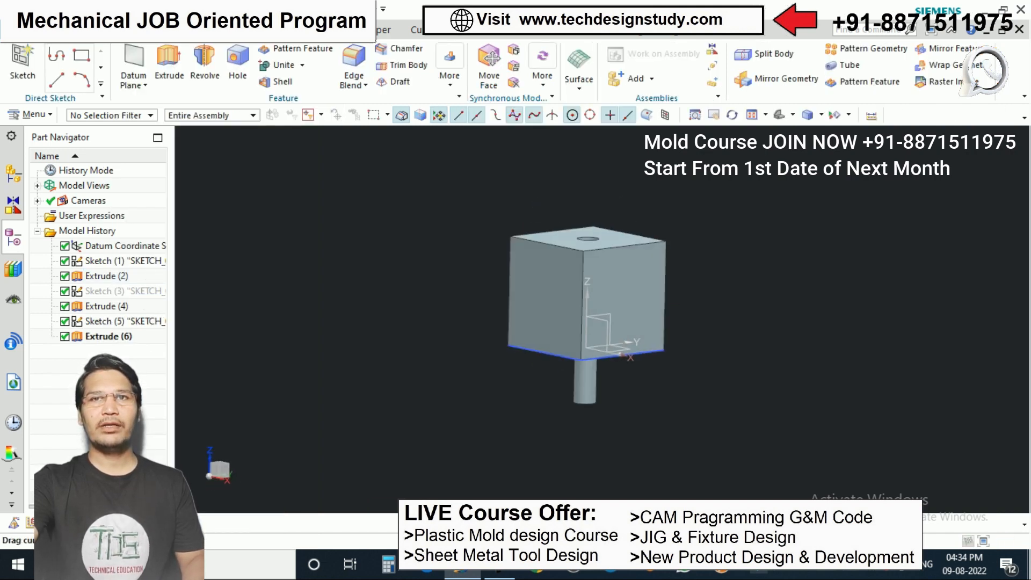
# - Review the extrusion parameters of the cylindrical boss and leave them as they are
pyautogui.scroll(-2, 610, 335)
pyautogui.scroll(2, 594, 371)
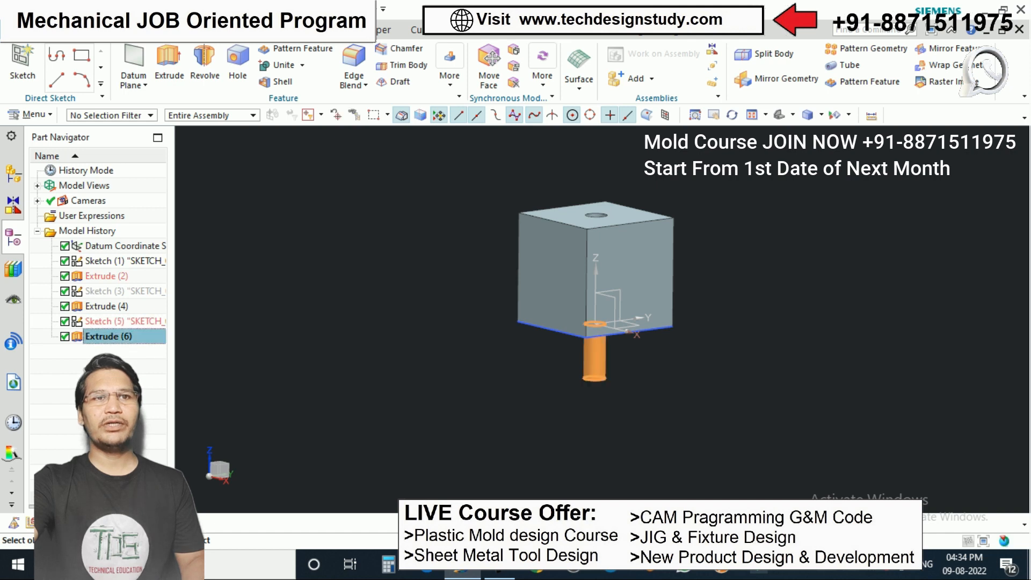
pyautogui.doubleClick(595, 365)
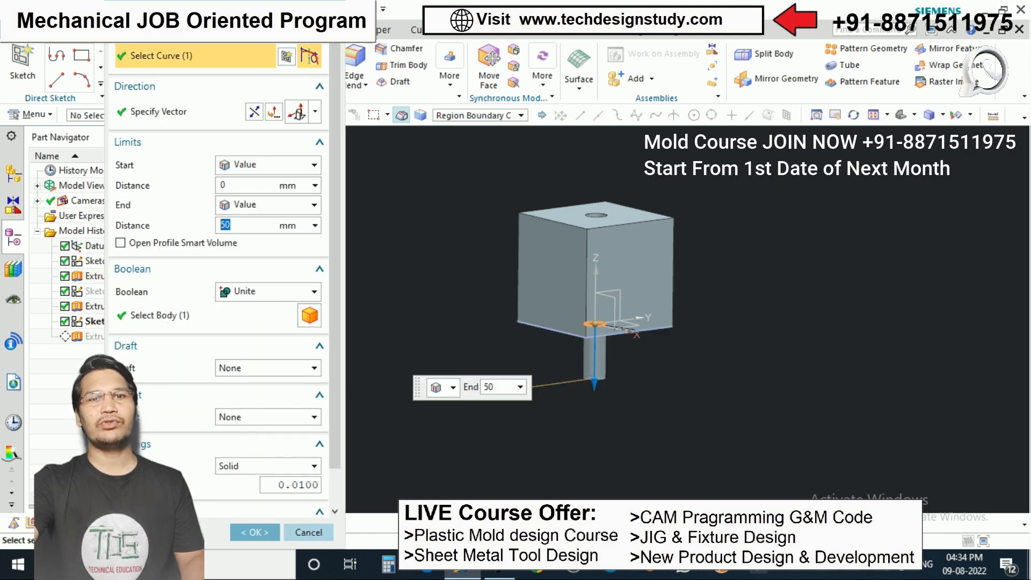
pyautogui.click(309, 532)
pyautogui.scroll(-1, 614, 321)
pyautogui.scroll(1, 640, 258)
pyautogui.scroll(-1, 629, 288)
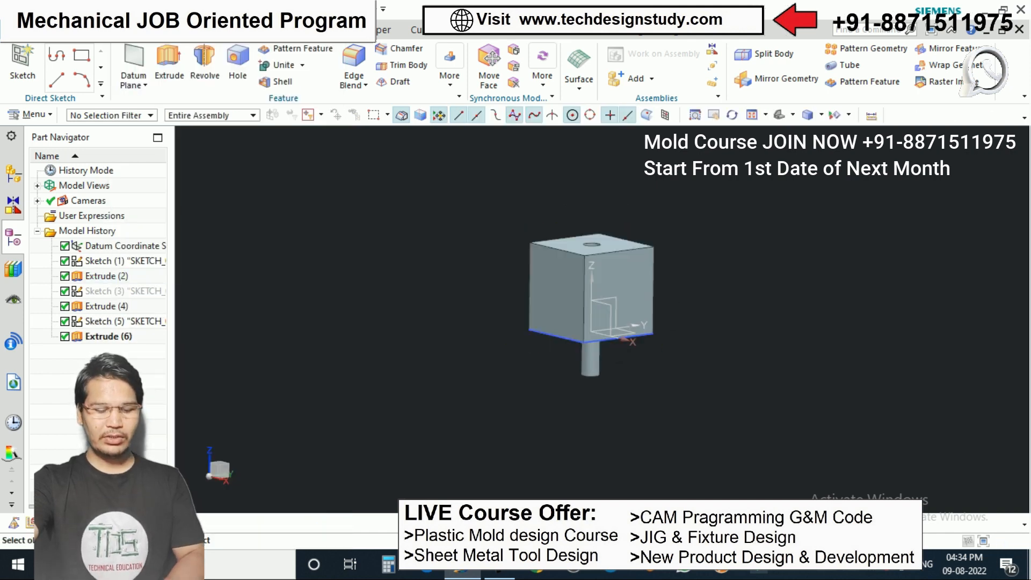
# - Change the display colour of the whole solid body to light pink
pyautogui.hotkey('ctrl', 'j')
pyautogui.click(618, 290)
pyautogui.middleClick(617, 290)
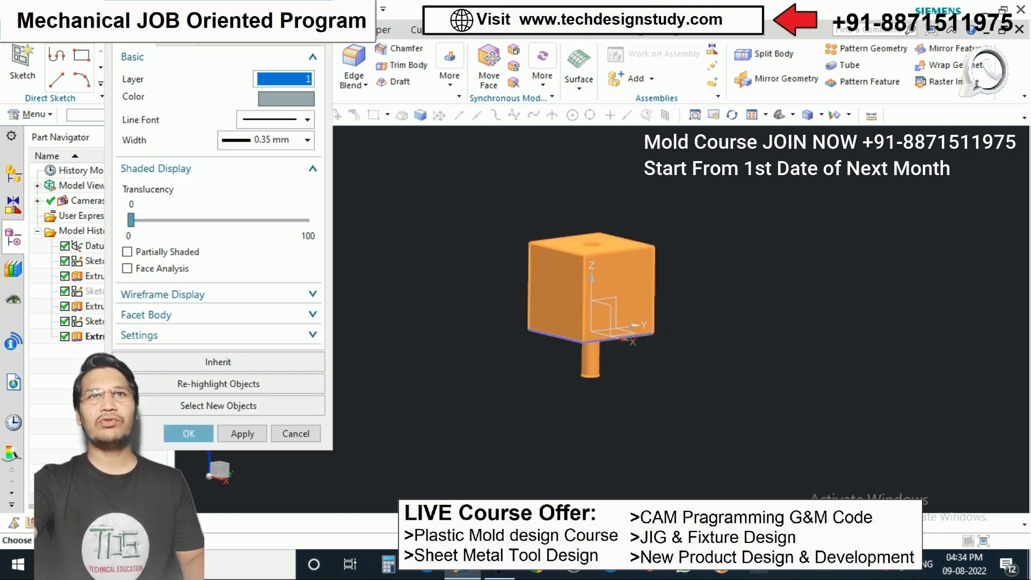
pyautogui.click(286, 99)
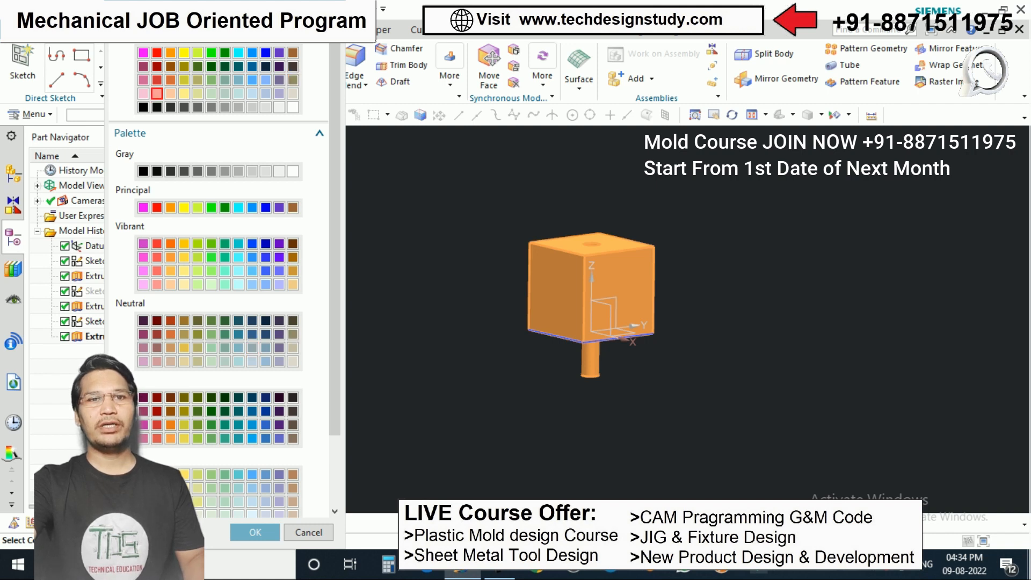
pyautogui.click(255, 532)
pyautogui.click(189, 434)
# - Examine the recoloured block with its top hole and bottom boss from several angles
pyautogui.scroll(-4, 602, 241)
pyautogui.scroll(5, 601, 242)
pyautogui.scroll(-4, 603, 242)
pyautogui.scroll(5, 608, 242)
pyautogui.moveTo(612, 242); pyautogui.dragTo(590, 248, button='middle')
pyautogui.scroll(-1, 596, 242)
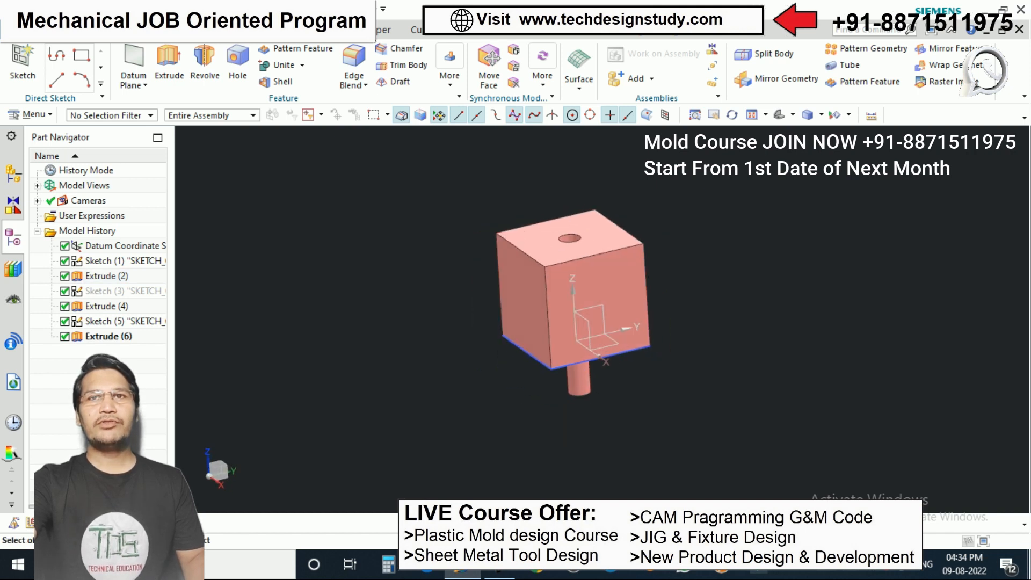
pyautogui.scroll(5, 595, 245)
pyautogui.scroll(-4, 595, 244)
pyautogui.moveTo(591, 322); pyautogui.dragTo(591, 387, button='middle')
pyautogui.scroll(2, 574, 204)
pyautogui.scroll(-4, 585, 204)
pyautogui.scroll(2, 609, 251)
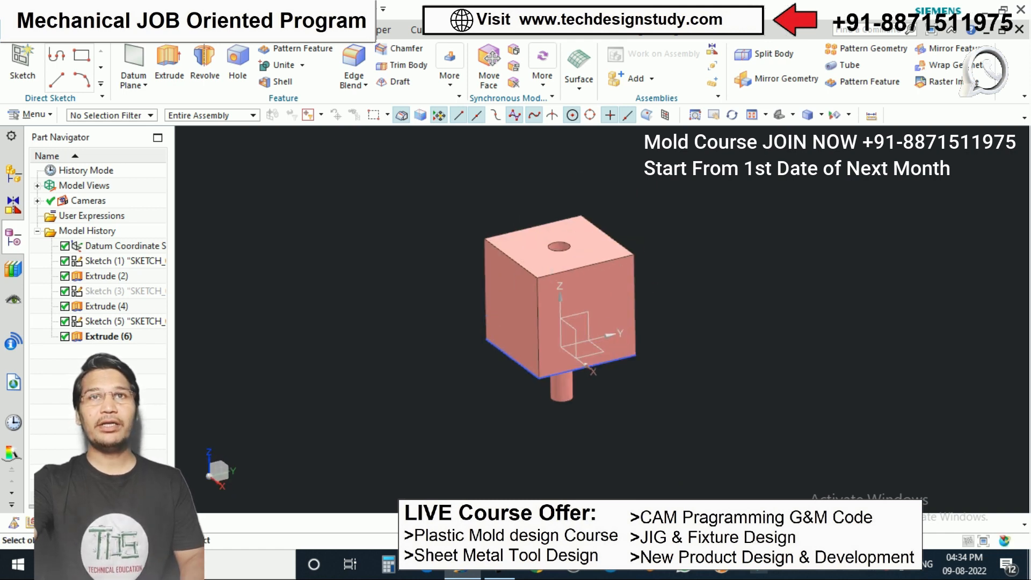
# - Create a detailed right-hand thread in the top-face hole with 22 mm major diameter, 50 mm length, 1.5 mm pitch and 60° angle
pyautogui.click(450, 67)
pyautogui.click(461, 119)
pyautogui.click(224, 47)
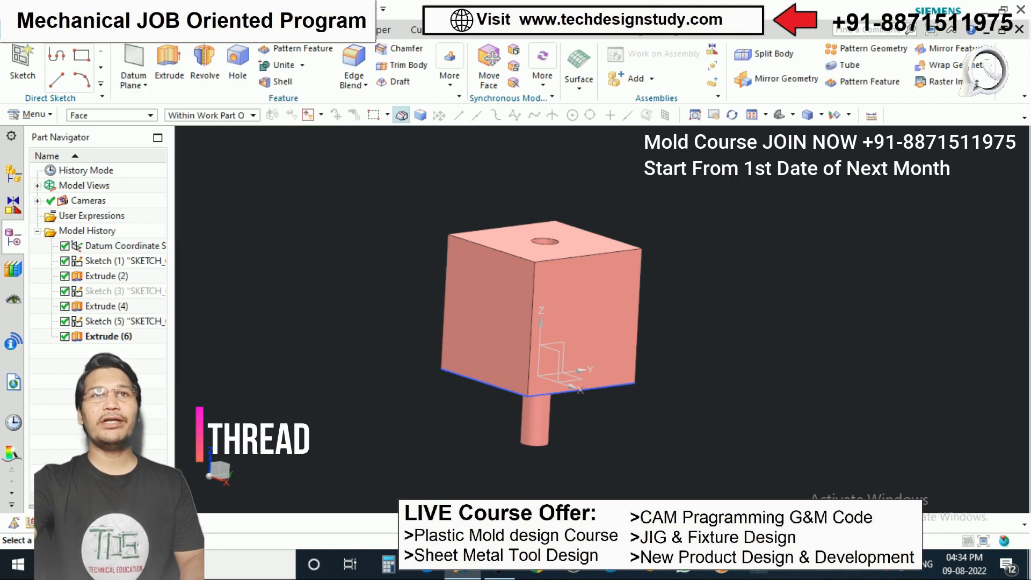
pyautogui.scroll(-1, 537, 279)
pyautogui.scroll(2, 557, 257)
pyautogui.moveTo(557, 258); pyautogui.dragTo(537, 282, button='middle')
pyautogui.scroll(4, 568, 268)
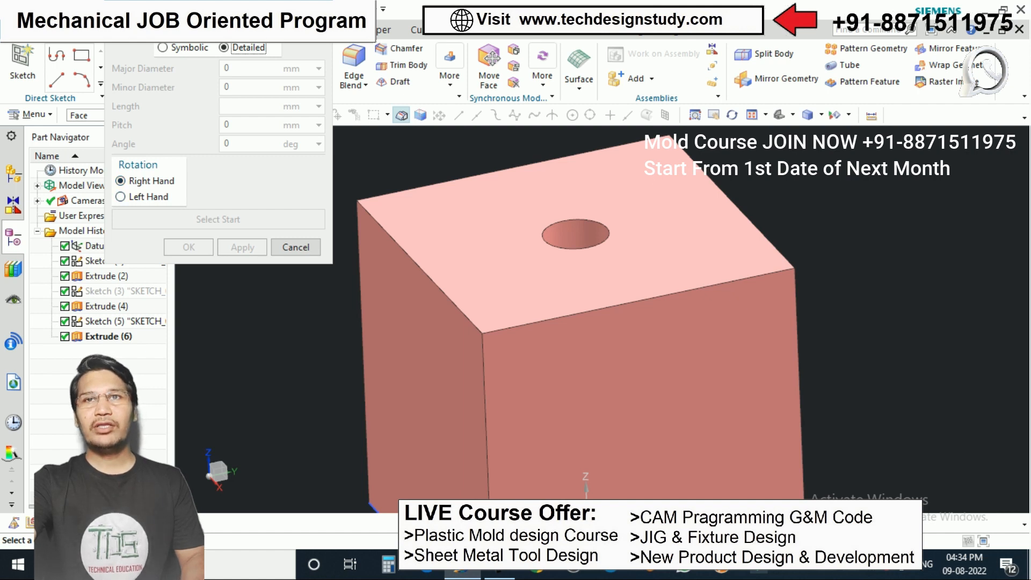
pyautogui.click(575, 242)
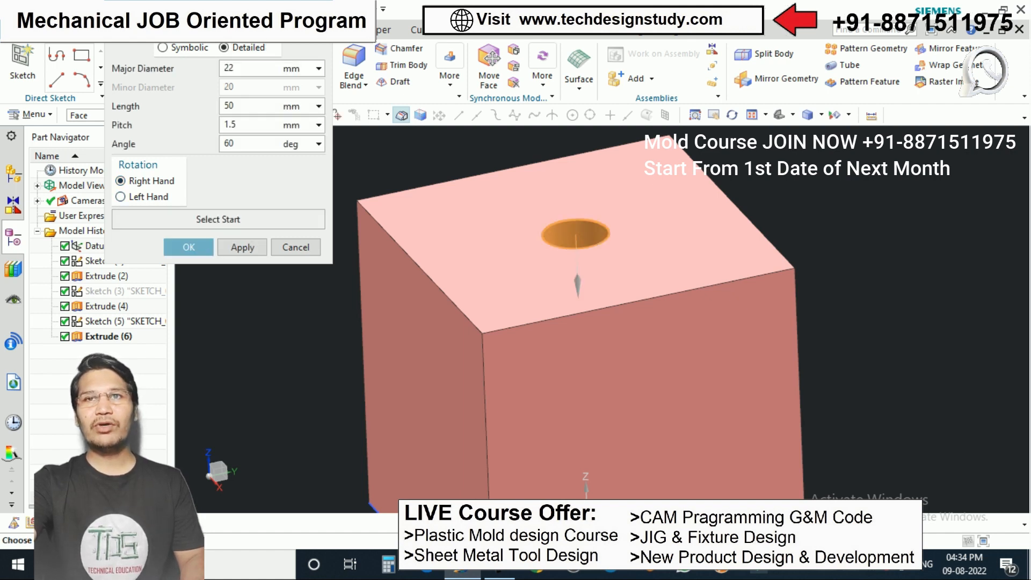
pyautogui.scroll(-3, 575, 220)
pyautogui.scroll(2, 575, 219)
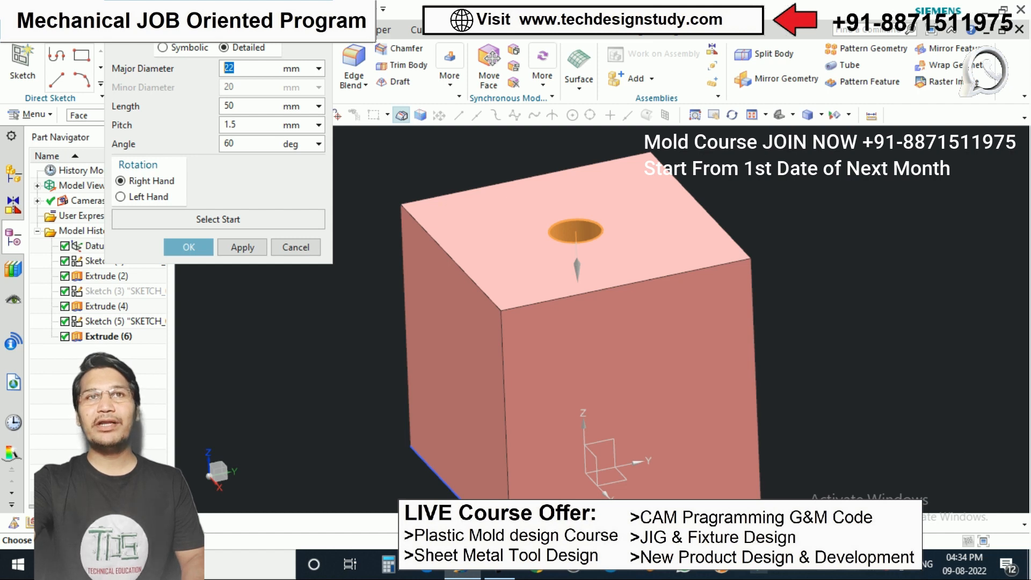
pyautogui.scroll(-1, 503, 167)
pyautogui.scroll(1, 503, 167)
pyautogui.scroll(-1, 504, 167)
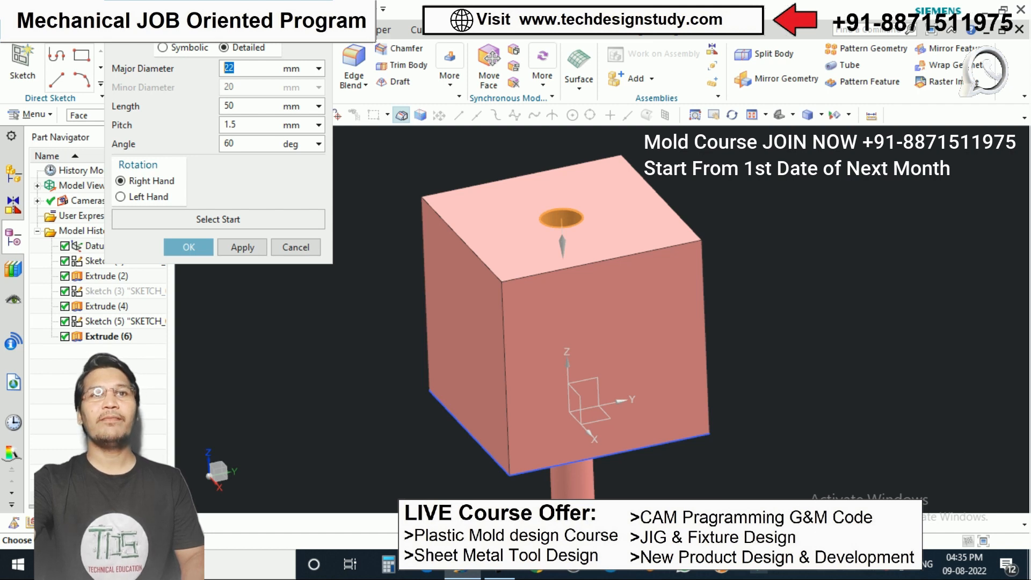
pyautogui.click(188, 247)
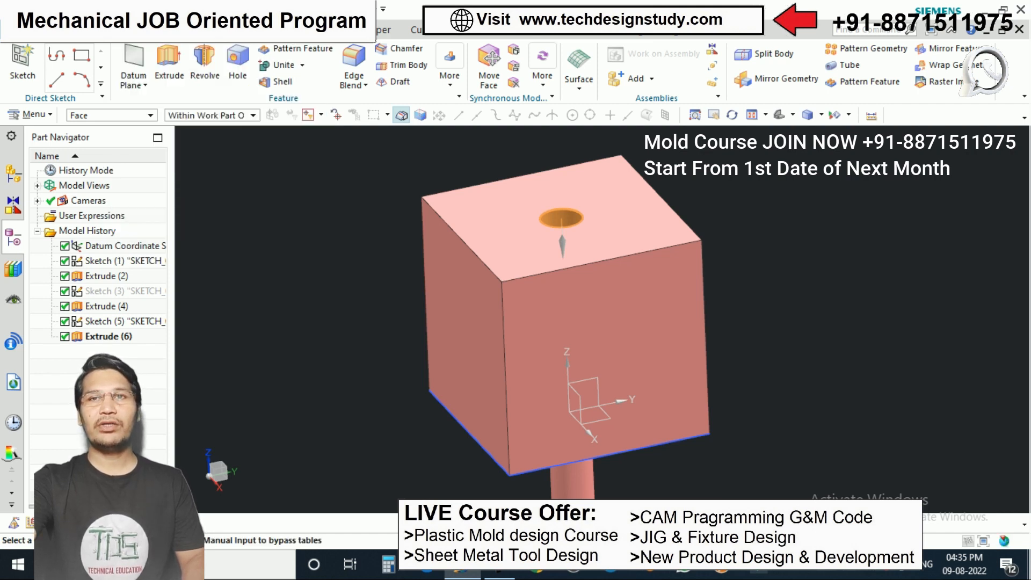
# - Examine the threads inside the hole and the plain boss on the opposite face
pyautogui.scroll(8, 574, 209)
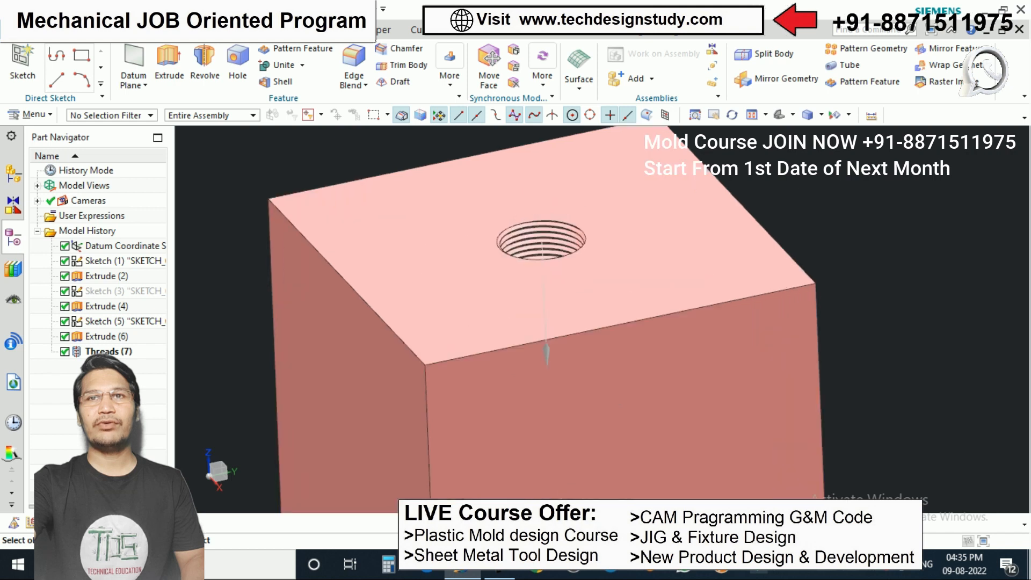
pyautogui.scroll(-4, 529, 258)
pyautogui.moveTo(529, 258); pyautogui.dragTo(521, 312, button='middle')
pyautogui.scroll(-4, 499, 284)
pyautogui.scroll(2, 516, 290)
pyautogui.scroll(-4, 546, 239)
pyautogui.moveTo(550, 161); pyautogui.dragTo(561, 231, button='middle')
pyautogui.scroll(3, 564, 204)
pyautogui.scroll(-3, 564, 204)
pyautogui.scroll(2, 560, 199)
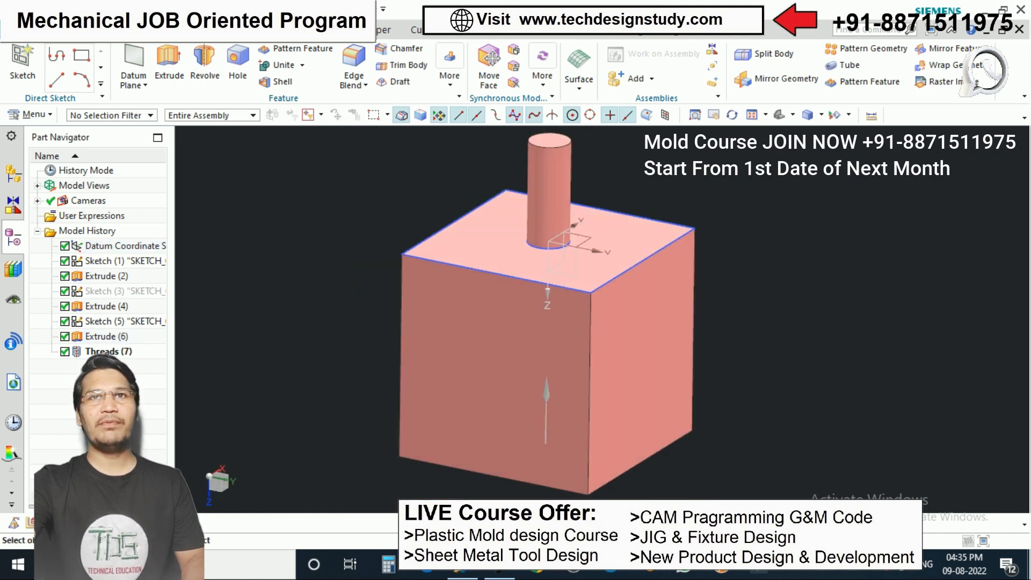
# - Try a detailed right-hand thread on the boss with 17.5 mm minor diameter, 50 mm length, 2.5 mm pitch and 60° angle
pyautogui.click(450, 75)
pyautogui.click(462, 119)
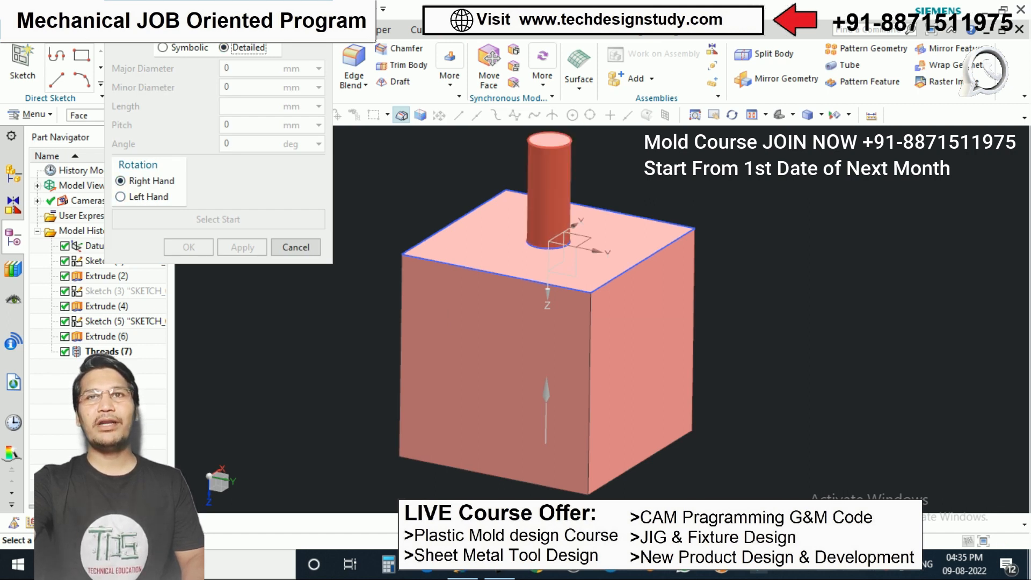
pyautogui.click(549, 199)
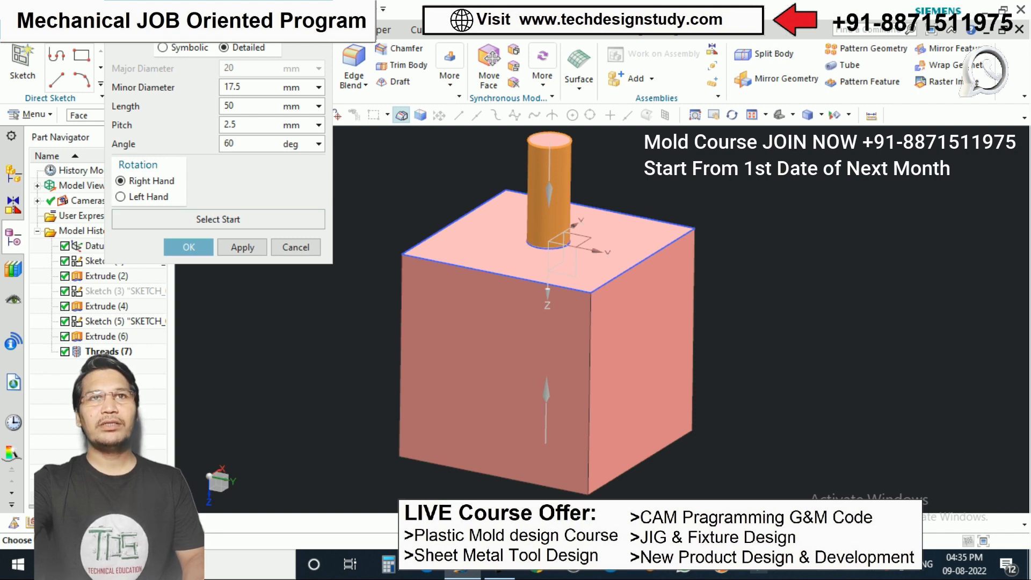
pyautogui.click(189, 247)
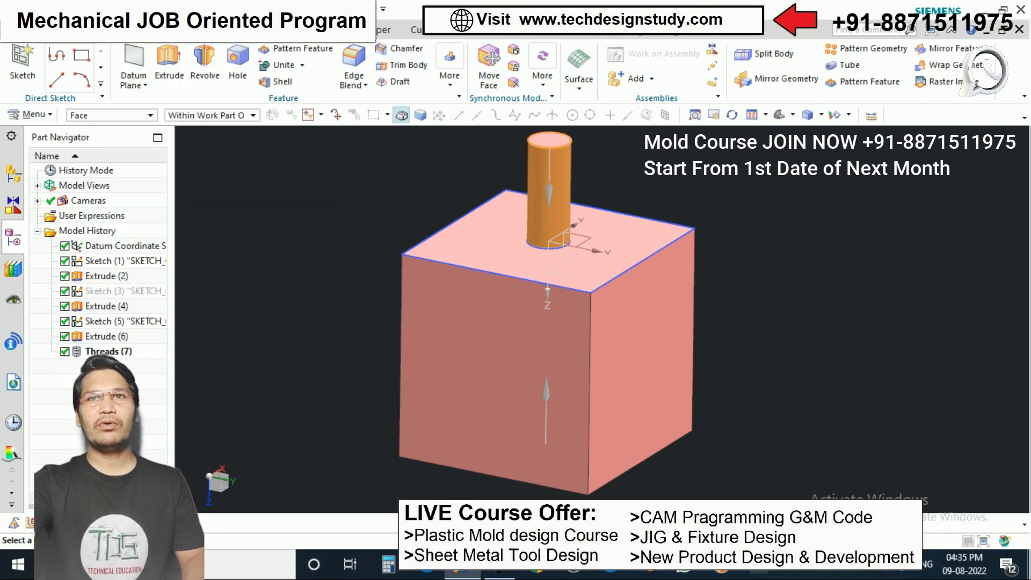
pyautogui.scroll(-1, 733, 453)
pyautogui.scroll(2, 628, 265)
pyautogui.moveTo(628, 266)
pyautogui.mouseDown(button='middle')
pyautogui.moveTo(570, 220)
pyautogui.moveTo(553, 253)
pyautogui.moveTo(636, 264)
pyautogui.mouseUp(button='middle')
pyautogui.scroll(-1, 638, 266)
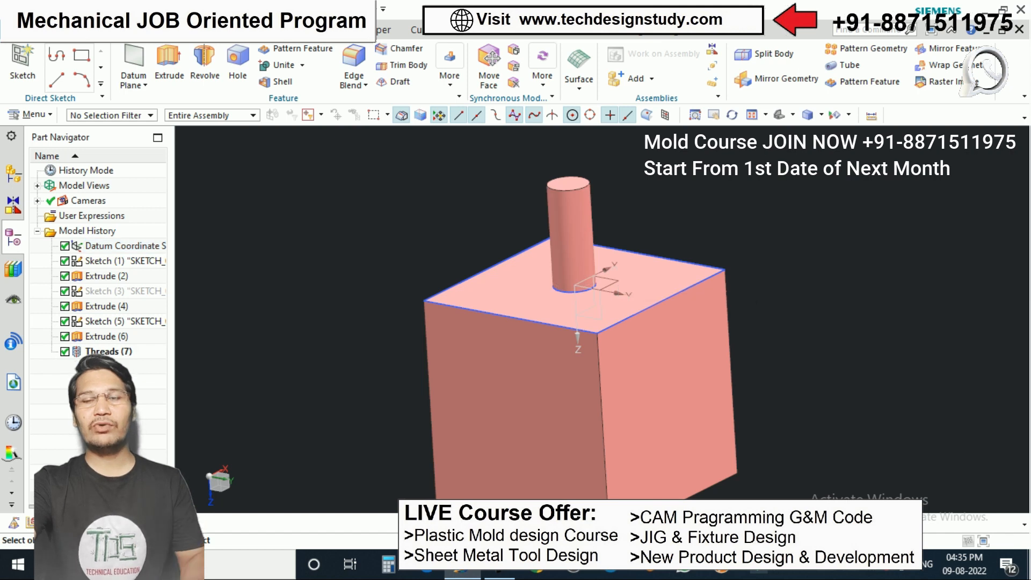
# - Create a detailed right-hand thread on the boss with 17.5 mm minor diameter, 30 mm length, 2.5 mm pitch and 60° angle
pyautogui.click(450, 75)
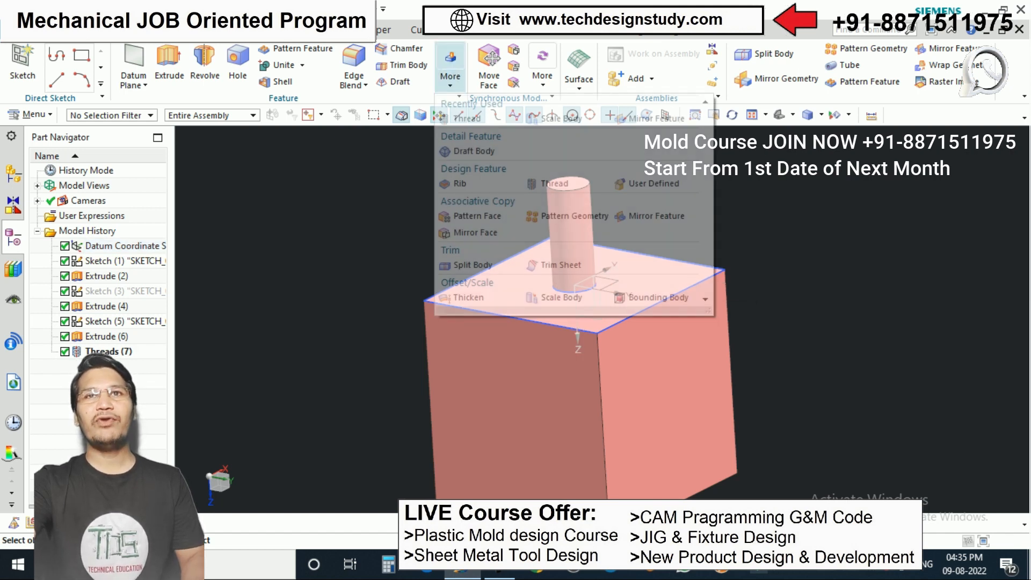
pyautogui.click(467, 118)
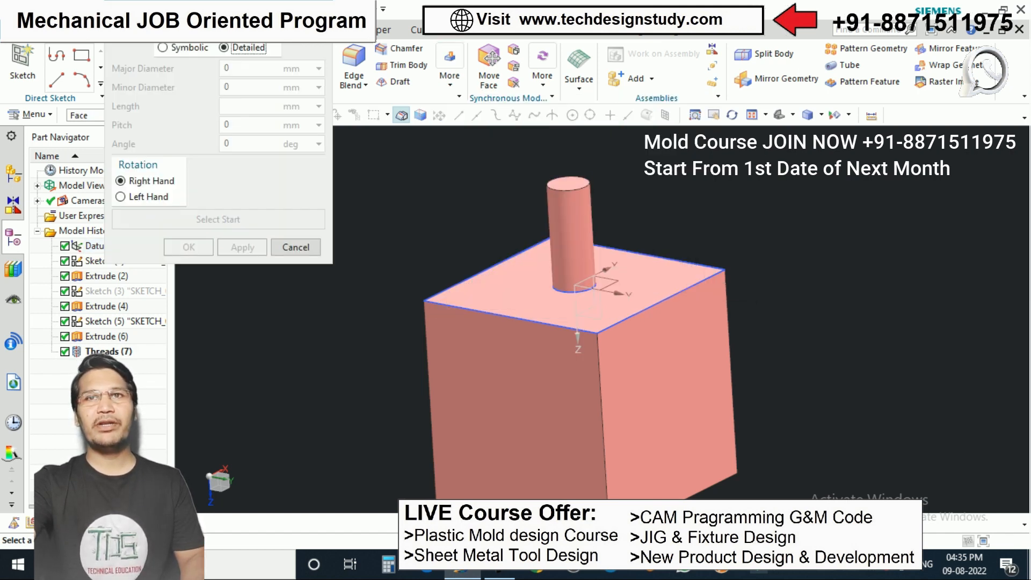
pyautogui.click(571, 243)
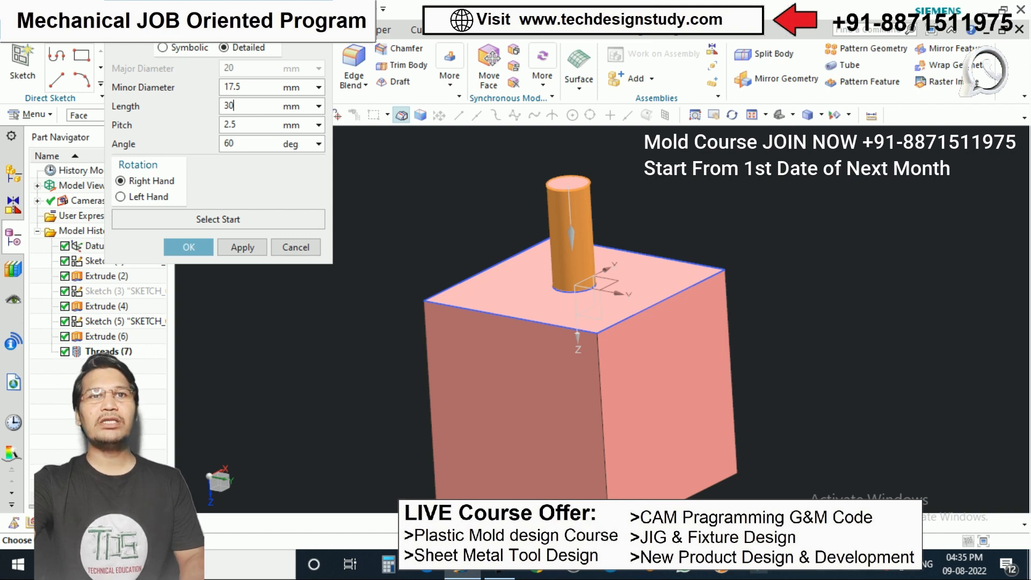
pyautogui.click(188, 247)
# - Examine the partial thread on the cylindrical boss from several angles
pyautogui.scroll(-1, 698, 204)
pyautogui.scroll(4, 605, 244)
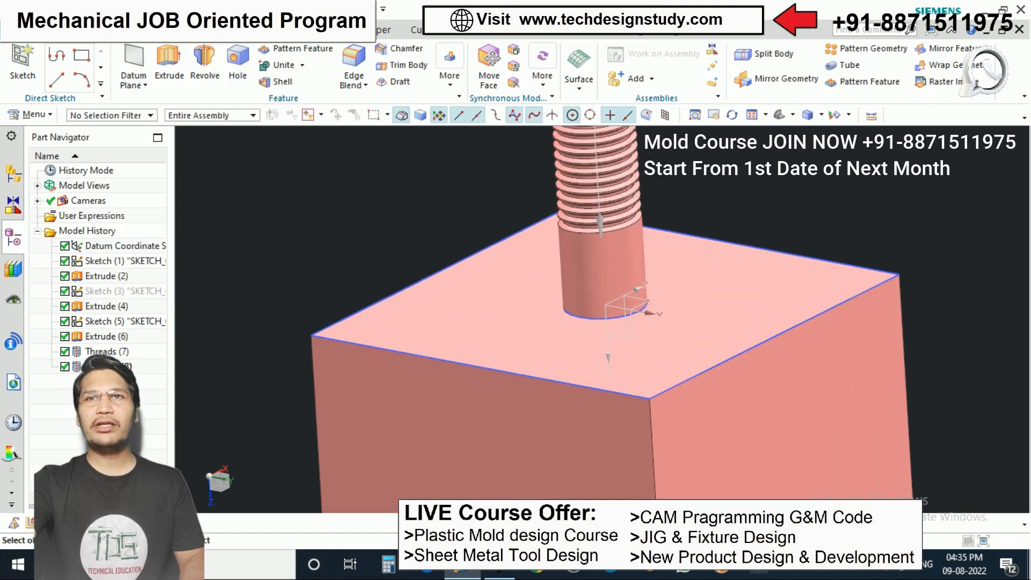
pyautogui.moveTo(529, 271); pyautogui.dragTo(607, 255, button='middle')
pyautogui.scroll(-4, 605, 282)
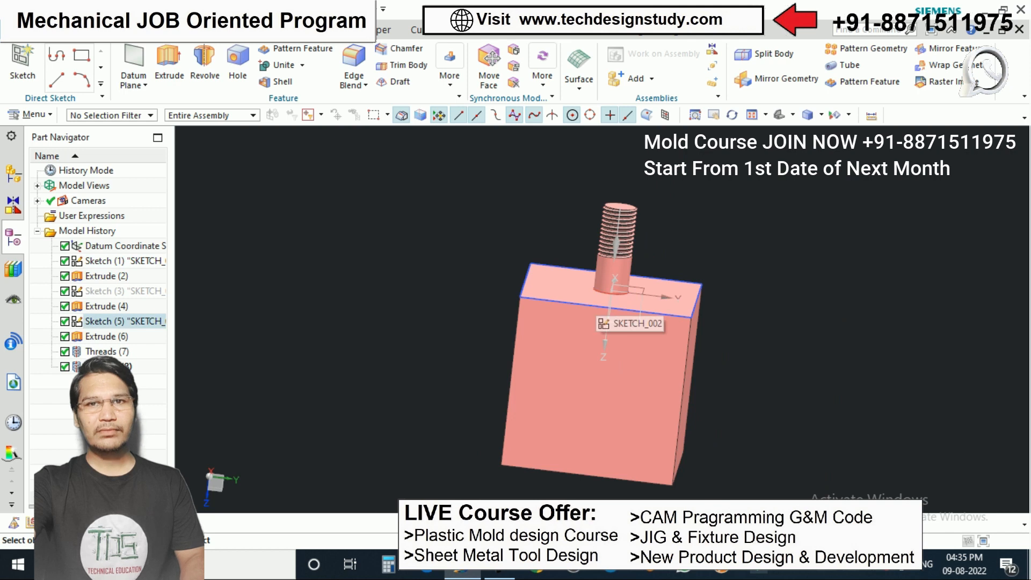
pyautogui.scroll(-2, 639, 226)
pyautogui.scroll(2, 642, 264)
pyautogui.moveTo(666, 263); pyautogui.dragTo(634, 276, button='middle')
pyautogui.scroll(-2, 633, 277)
pyautogui.scroll(2, 636, 275)
pyautogui.scroll(2, 671, 286)
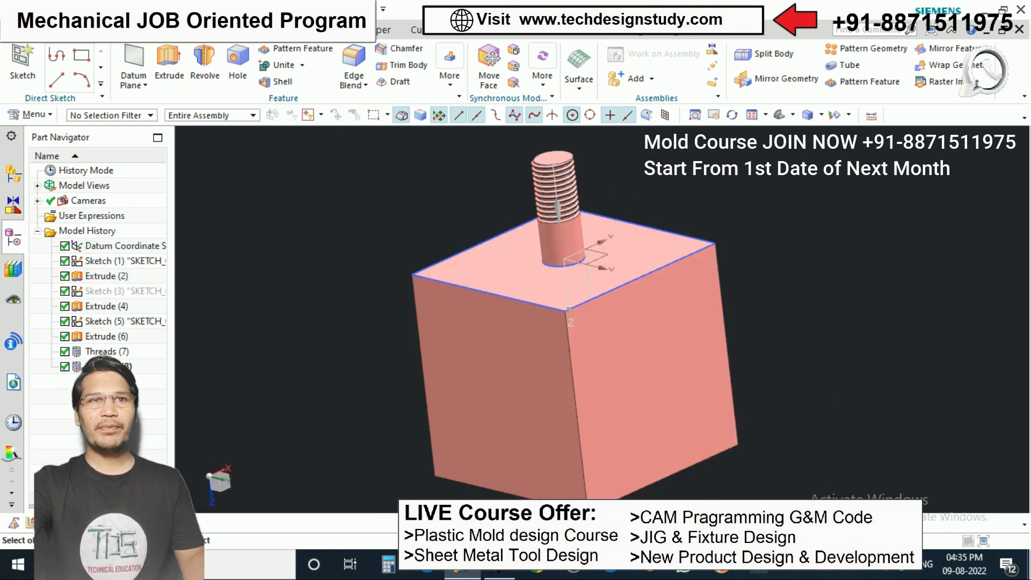
# - Delete the hole thread and the boss thread from the model history
pyautogui.click(107, 352)
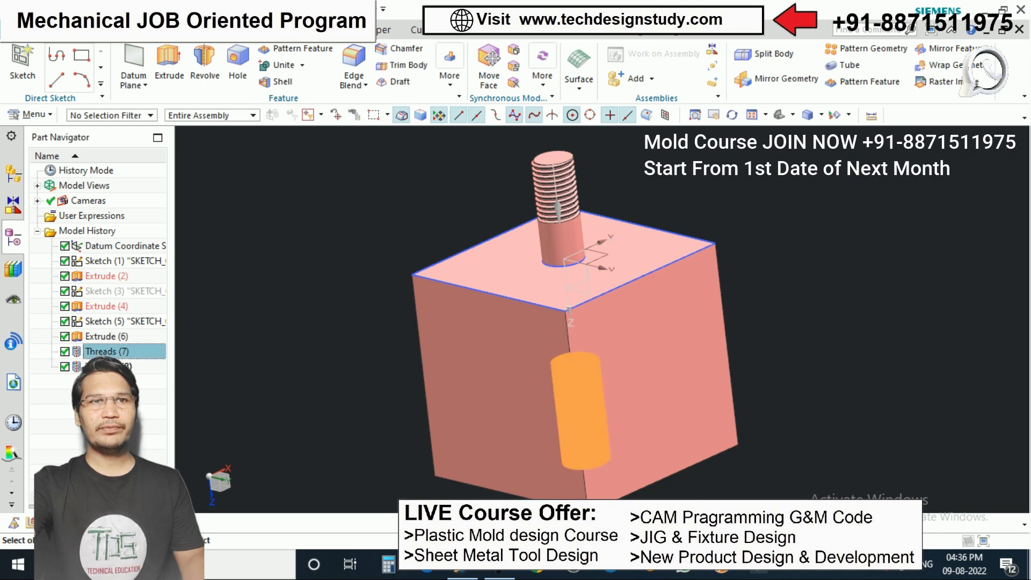
pyautogui.click(107, 366)
pyautogui.click(107, 352)
pyautogui.keyDown('ctrl'); pyautogui.click(107, 366); pyautogui.keyUp('ctrl')
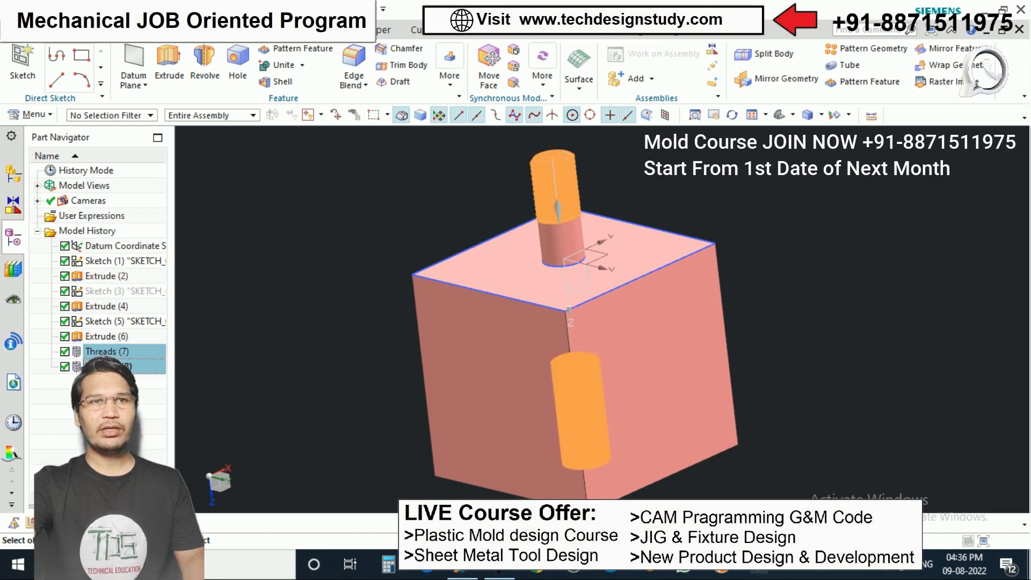
pyautogui.press('Delete')
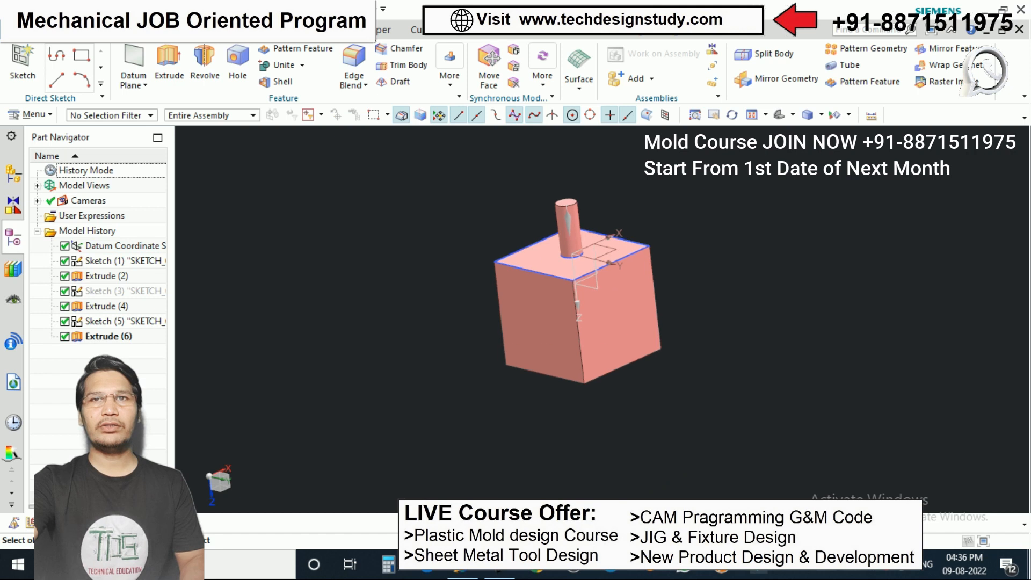
# - Hide the block's square base sketch and the boss's circle sketch
pyautogui.scroll(-1, 561, 279)
pyautogui.scroll(-1, 600, 296)
pyautogui.moveTo(601, 295); pyautogui.dragTo(603, 254, button='middle')
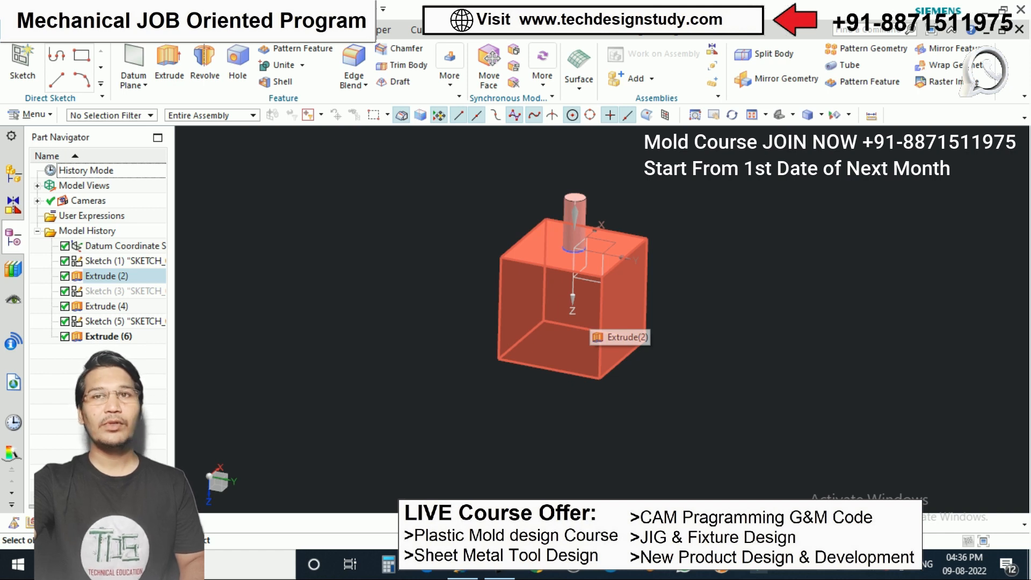
pyautogui.scroll(-1, 618, 285)
pyautogui.scroll(-2, 621, 269)
pyautogui.scroll(4, 626, 264)
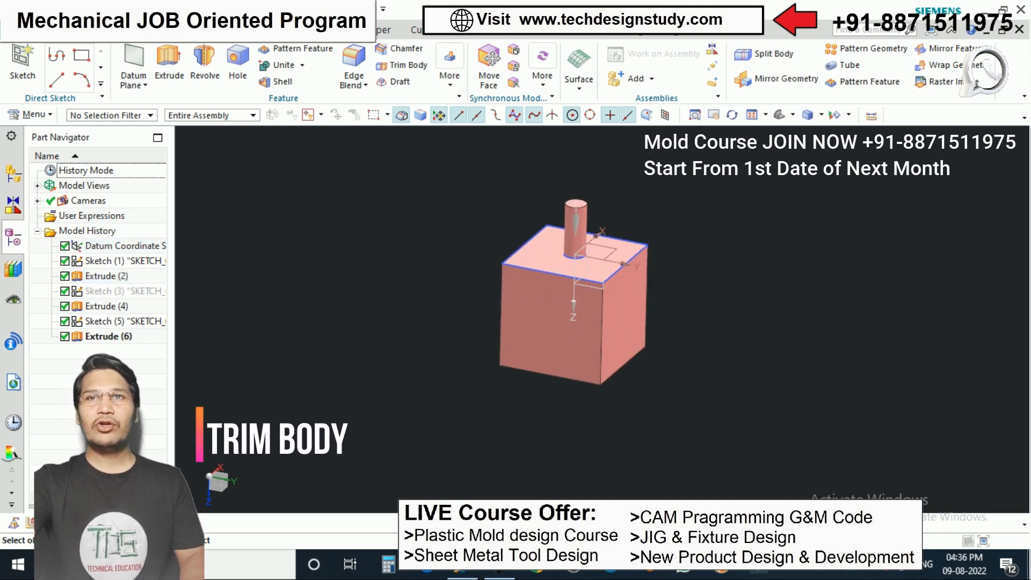
pyautogui.moveTo(634, 268)
pyautogui.mouseDown(button='middle')
pyautogui.moveTo(626, 296)
pyautogui.moveTo(601, 275)
pyautogui.mouseUp(button='middle')
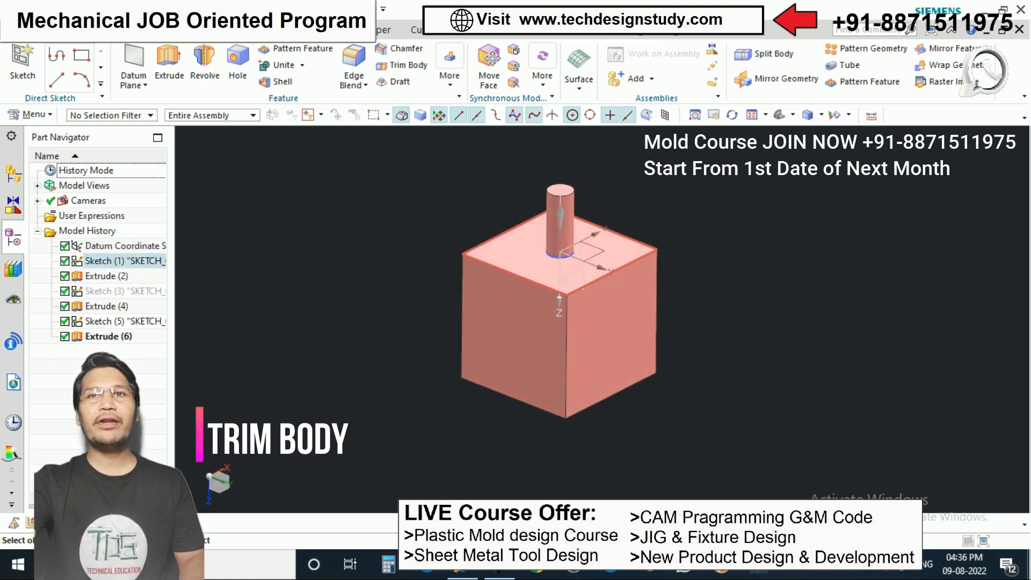
pyautogui.rightClick(621, 268)
pyautogui.click(657, 178)
pyautogui.scroll(2, 607, 252)
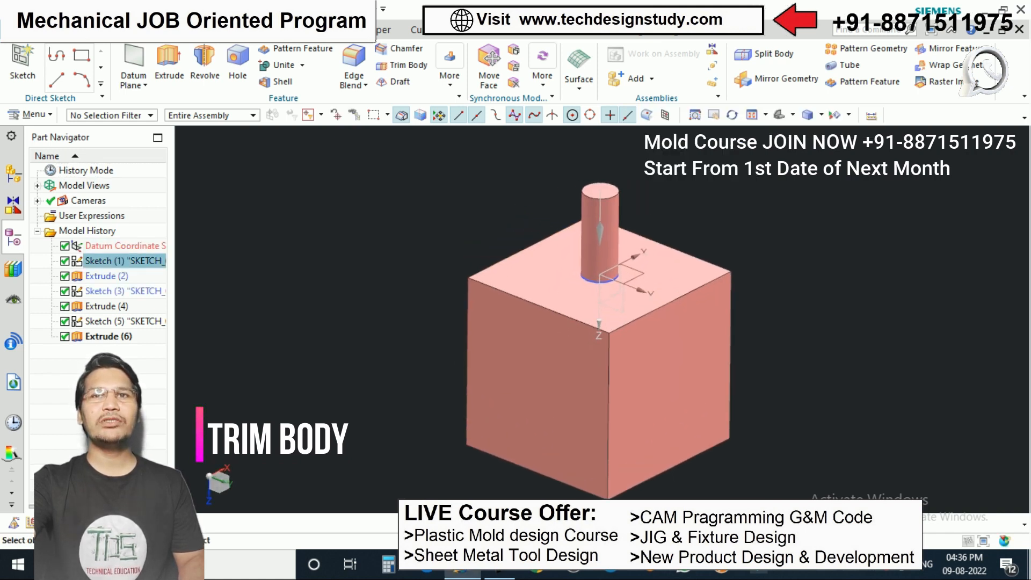
pyautogui.rightClick(591, 268)
pyautogui.click(612, 41)
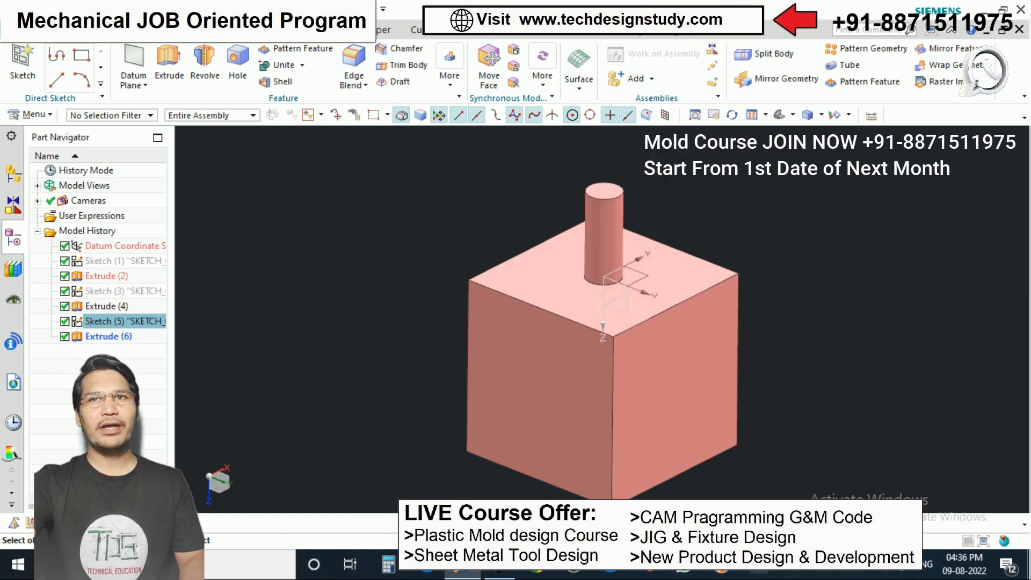
# - Set up a Trim Body operation on the block using a new plane offset -45 mm from one side face
pyautogui.scroll(-2, 542, 233)
pyautogui.scroll(2, 577, 260)
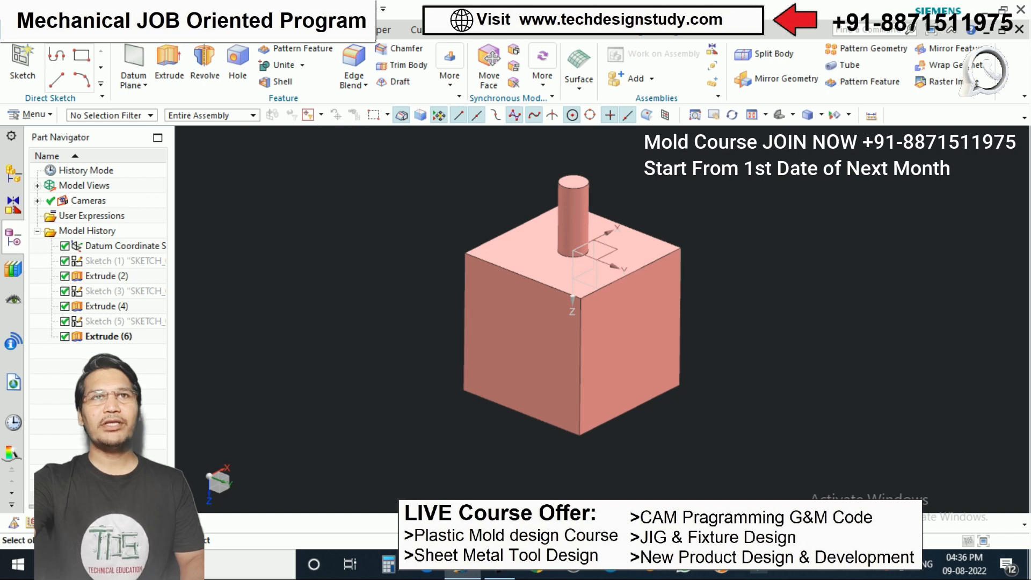
pyautogui.click(122, 30)
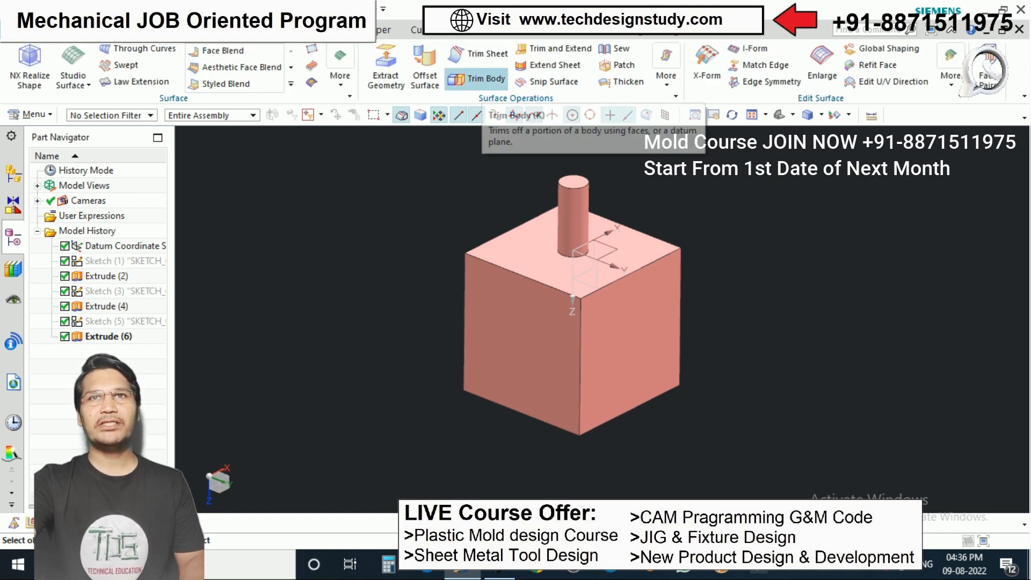
pyautogui.click(475, 78)
pyautogui.click(575, 241)
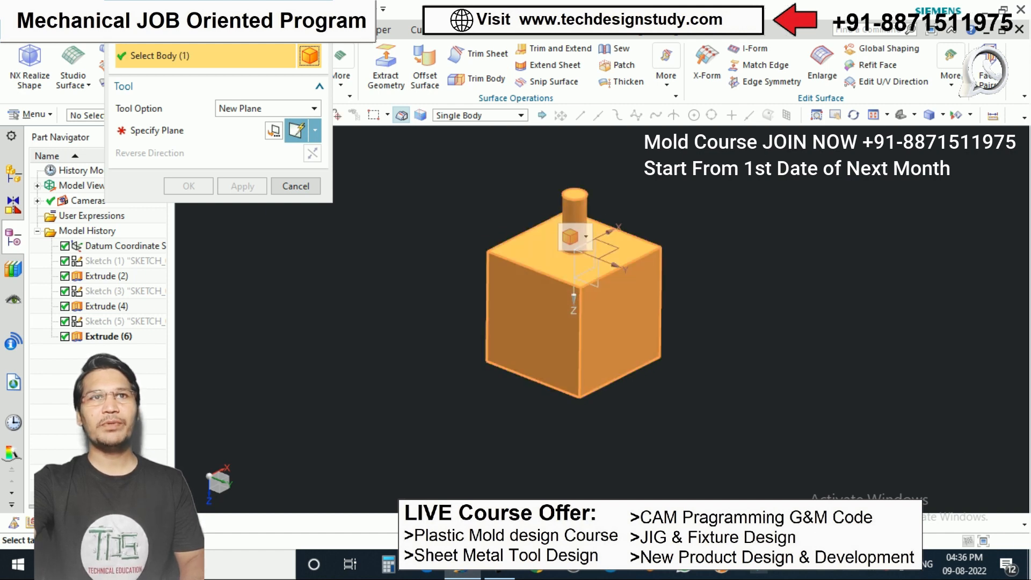
pyautogui.click(178, 131)
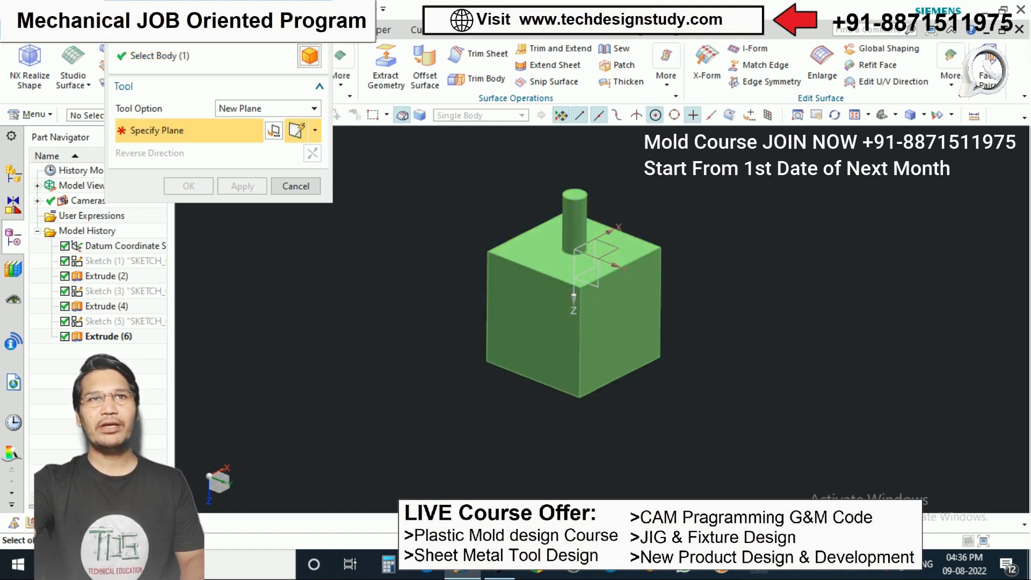
pyautogui.scroll(2, 515, 274)
pyautogui.click(514, 285)
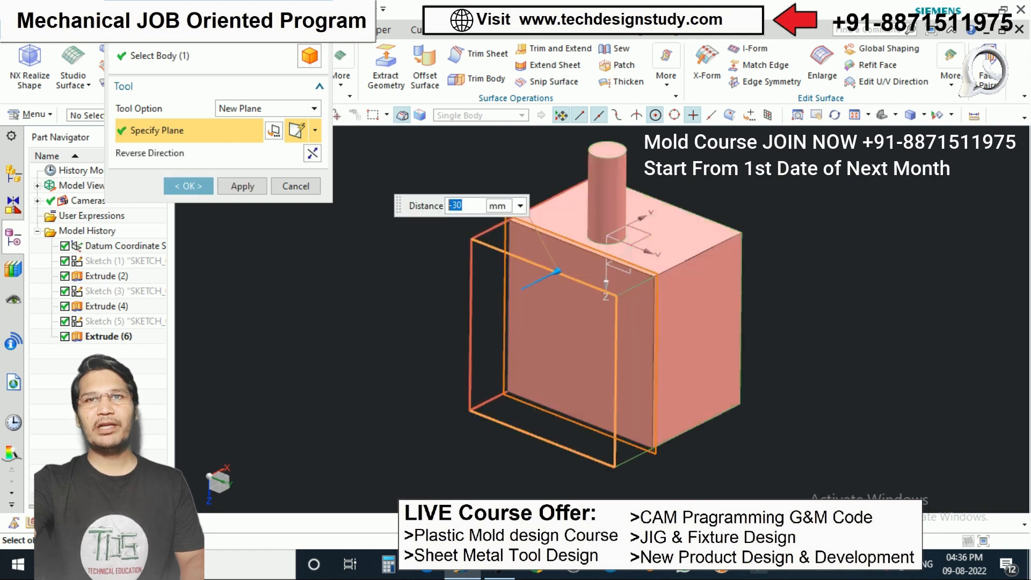
pyautogui.moveTo(559, 271)
pyautogui.mouseDown()
pyautogui.moveTo(585, 262)
pyautogui.moveTo(570, 266)
pyautogui.mouseUp()
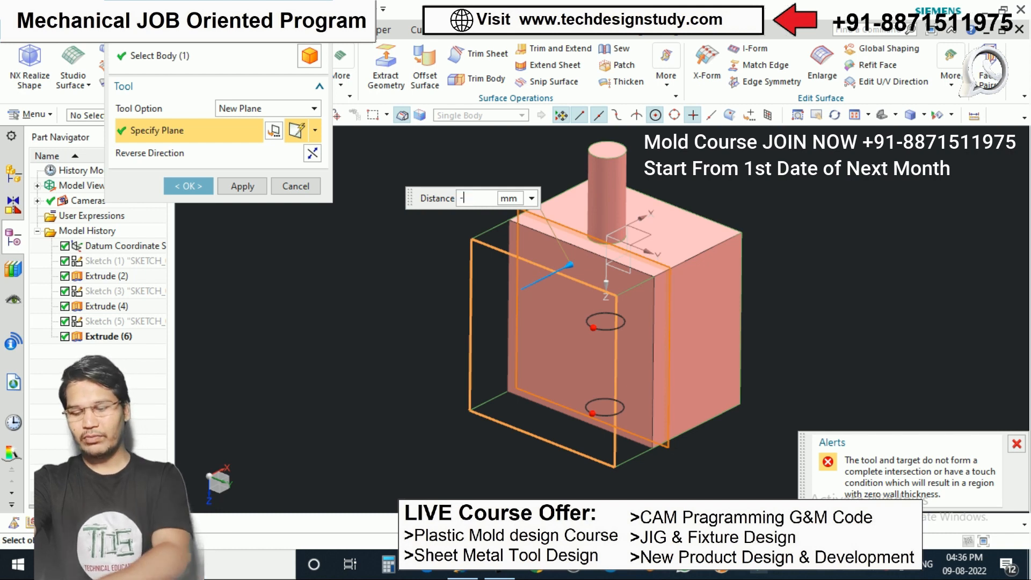
pyautogui.press('Return')
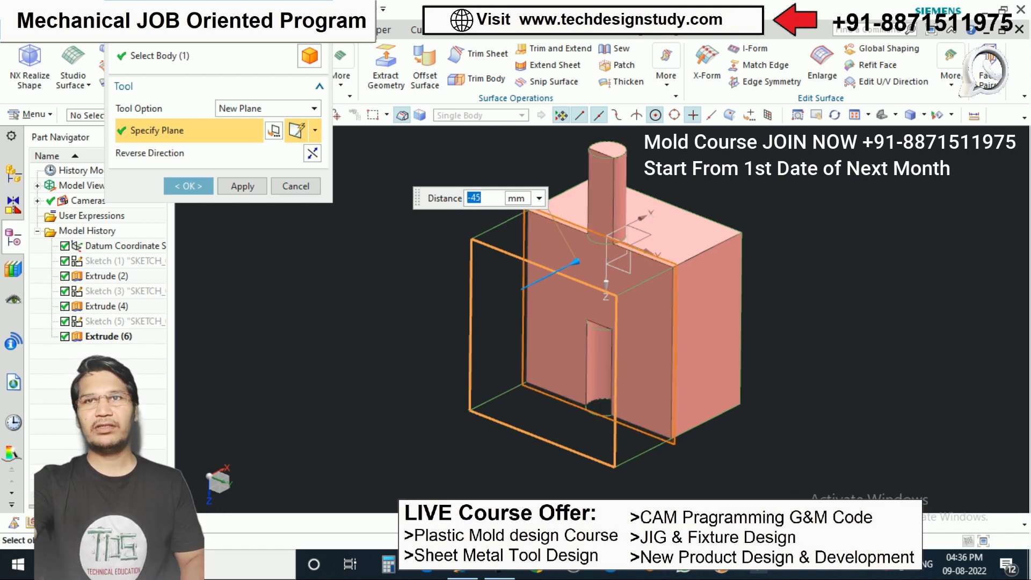
# - Reverse the plane trim's direction to keep the portion beside the selected side face, and apply the trim
pyautogui.moveTo(569, 333); pyautogui.dragTo(537, 332, button='middle')
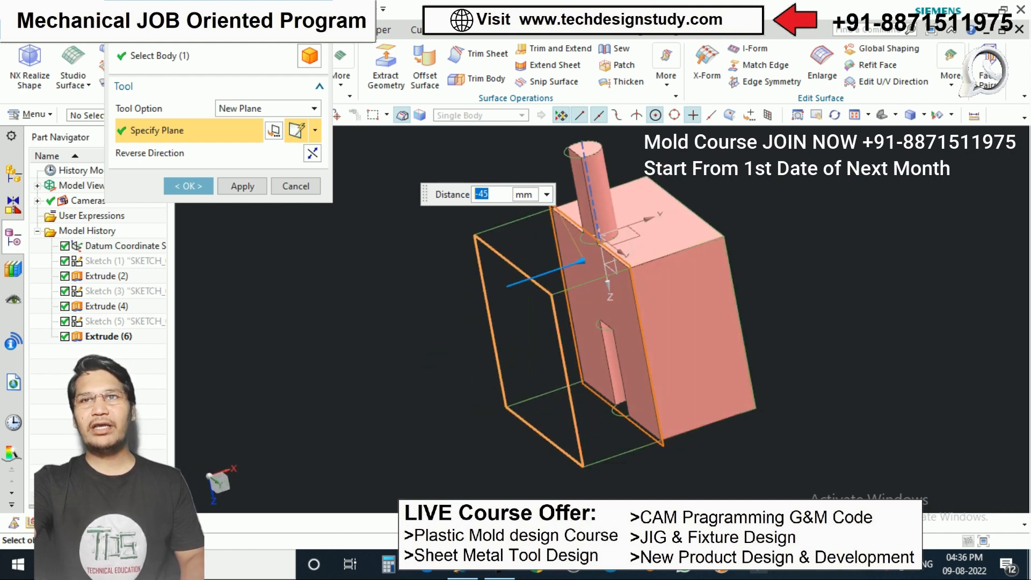
pyautogui.click(312, 153)
pyautogui.click(313, 153)
pyautogui.click(312, 153)
pyautogui.click(312, 153)
pyautogui.click(312, 153)
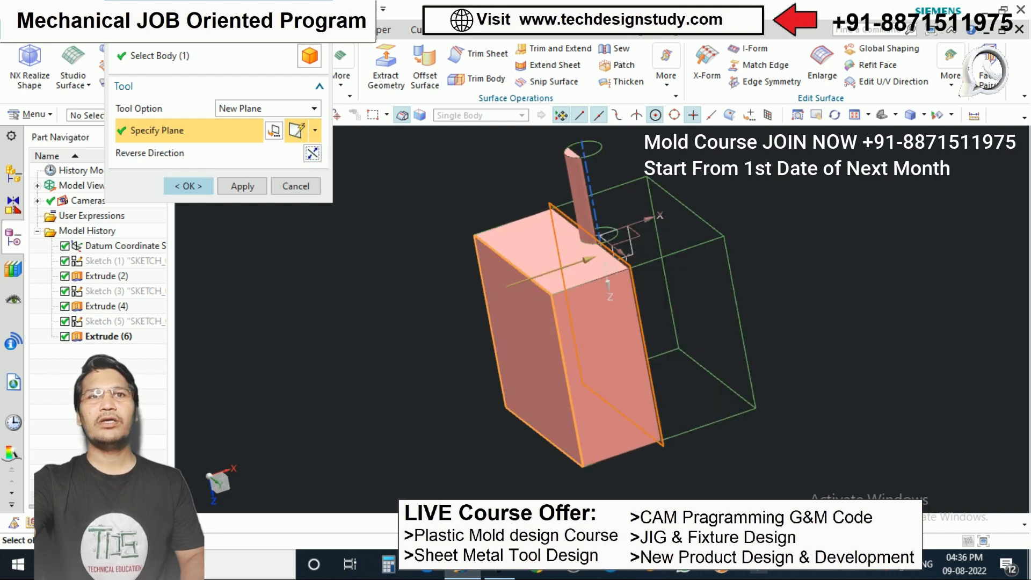
pyautogui.click(189, 186)
pyautogui.moveTo(720, 279); pyautogui.dragTo(658, 268, button='middle')
# - Undo the plane trim on the block
pyautogui.hotkey('ctrl', 'z')
pyautogui.scroll(-2, 610, 265)
pyautogui.scroll(2, 658, 269)
pyautogui.scroll(-2, 607, 231)
pyautogui.scroll(1, 637, 242)
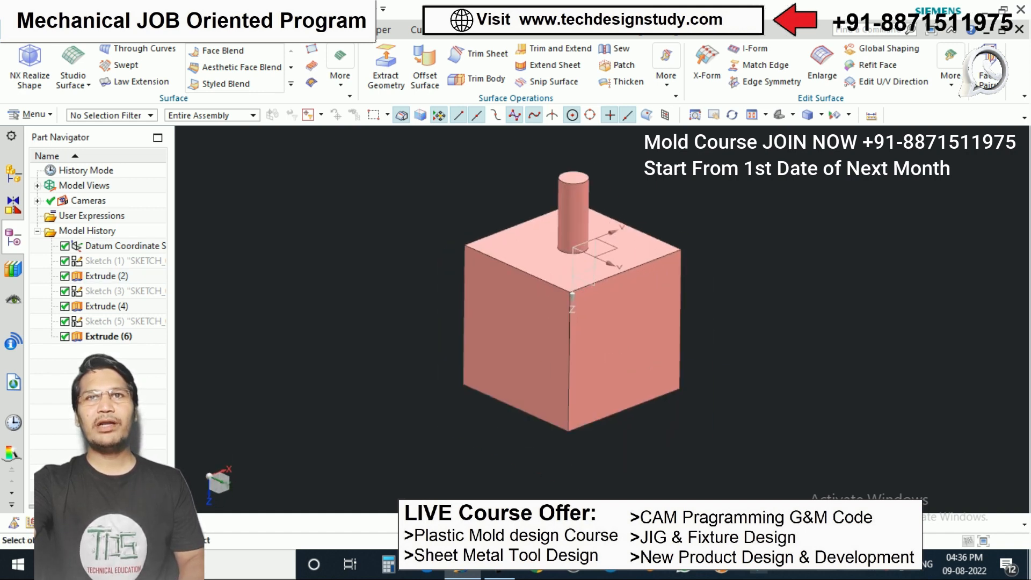
pyautogui.scroll(-1, 558, 241)
pyautogui.click(476, 78)
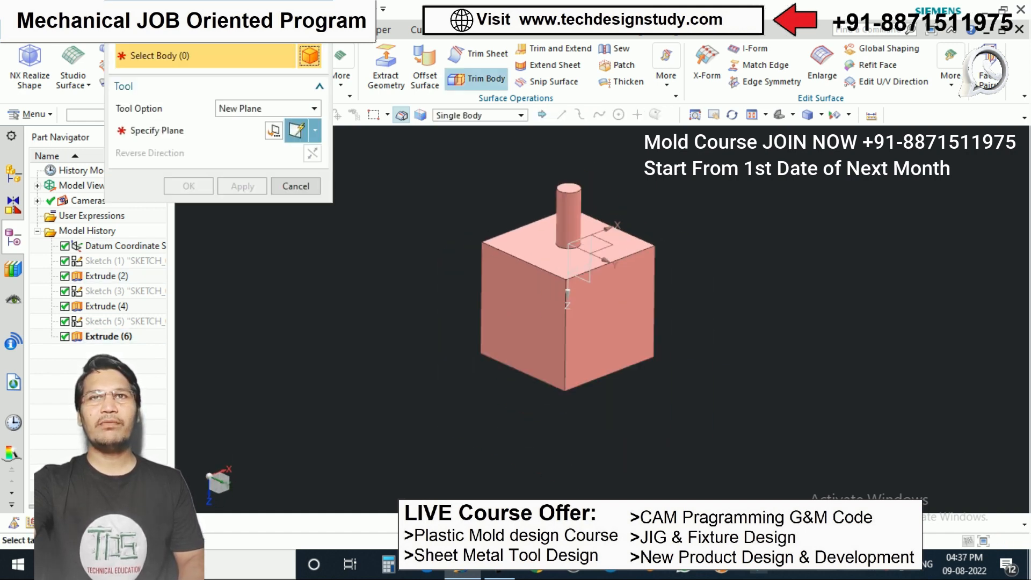
pyautogui.click(266, 108)
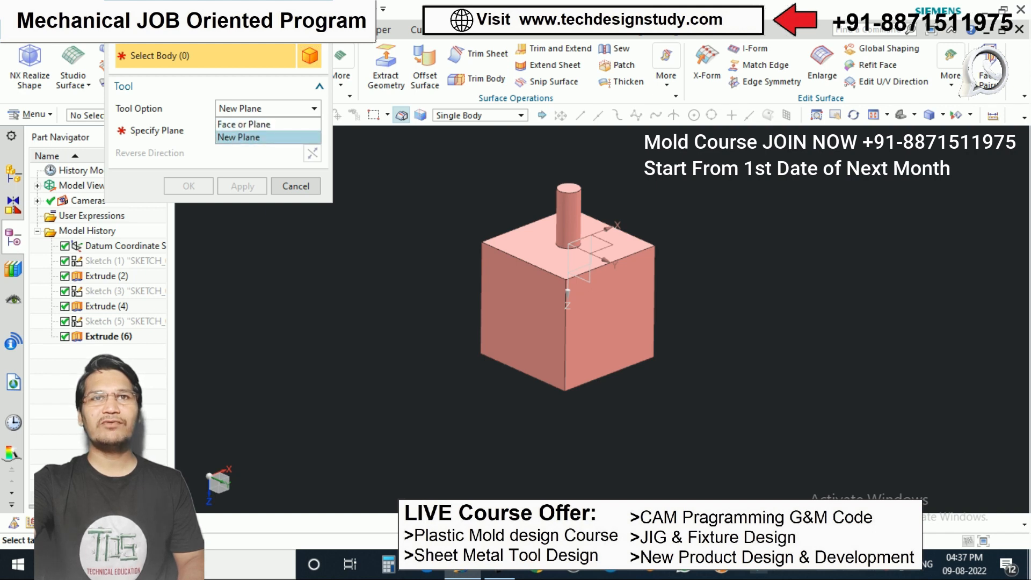
pyautogui.click(258, 138)
pyautogui.click(295, 186)
# - Sketch a three-point arc with a radius of about 138 mm across the block's bottom face with the hole, and finish the sketch
pyautogui.scroll(-1, 578, 245)
pyautogui.moveTo(586, 255); pyautogui.dragTo(572, 333, button='middle')
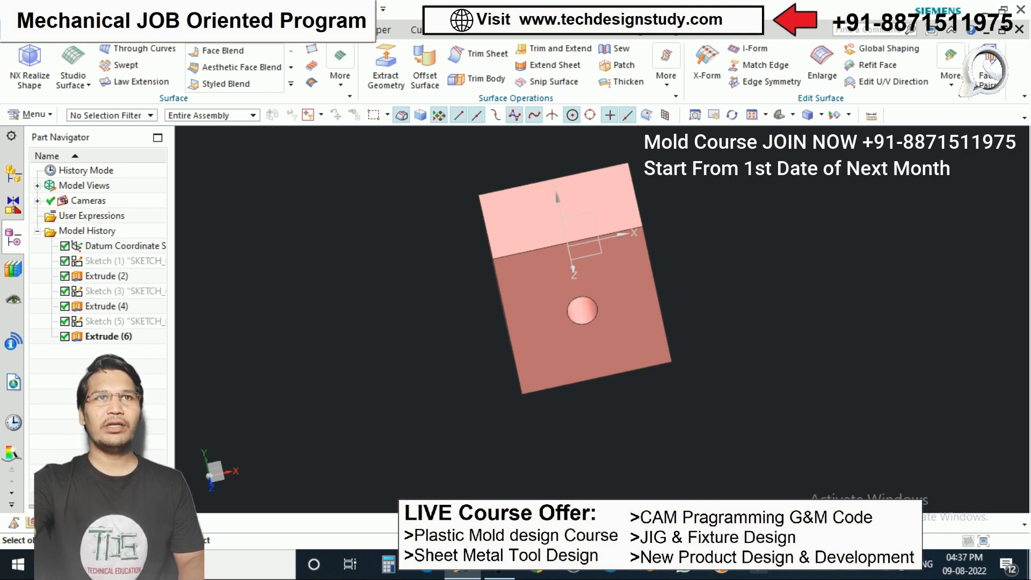
pyautogui.click(44, 30)
pyautogui.click(22, 60)
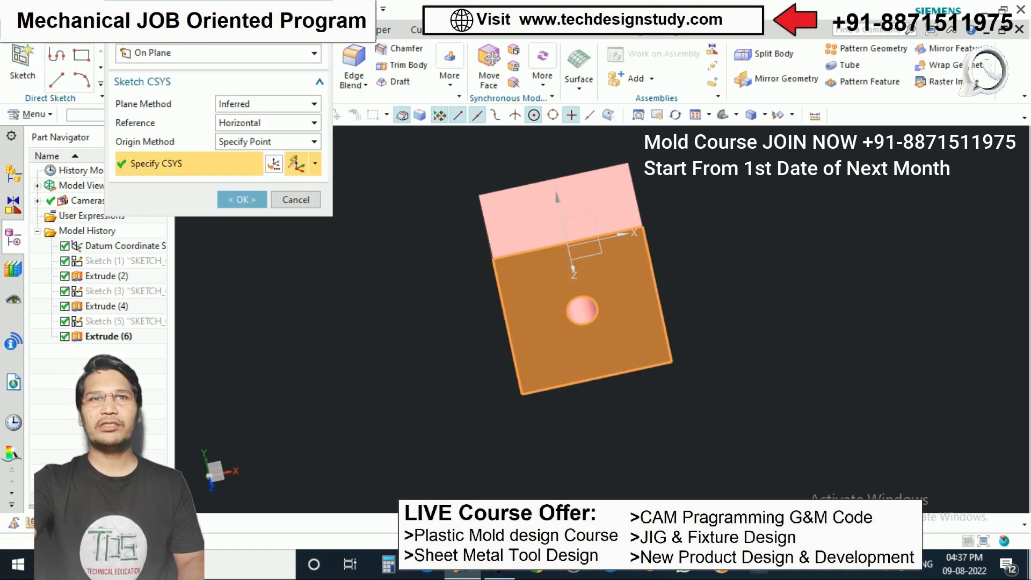
pyautogui.click(237, 199)
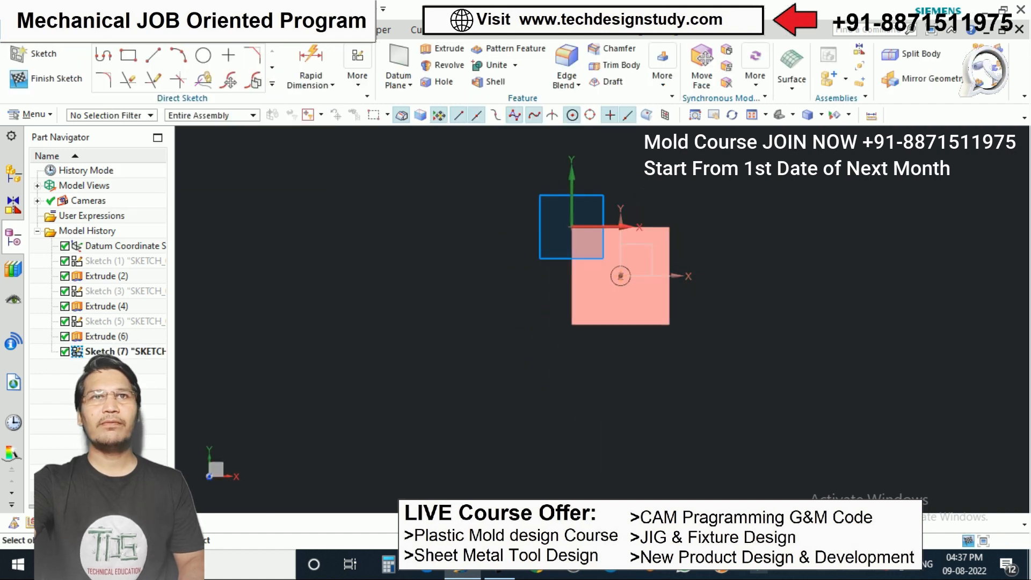
pyautogui.click(178, 56)
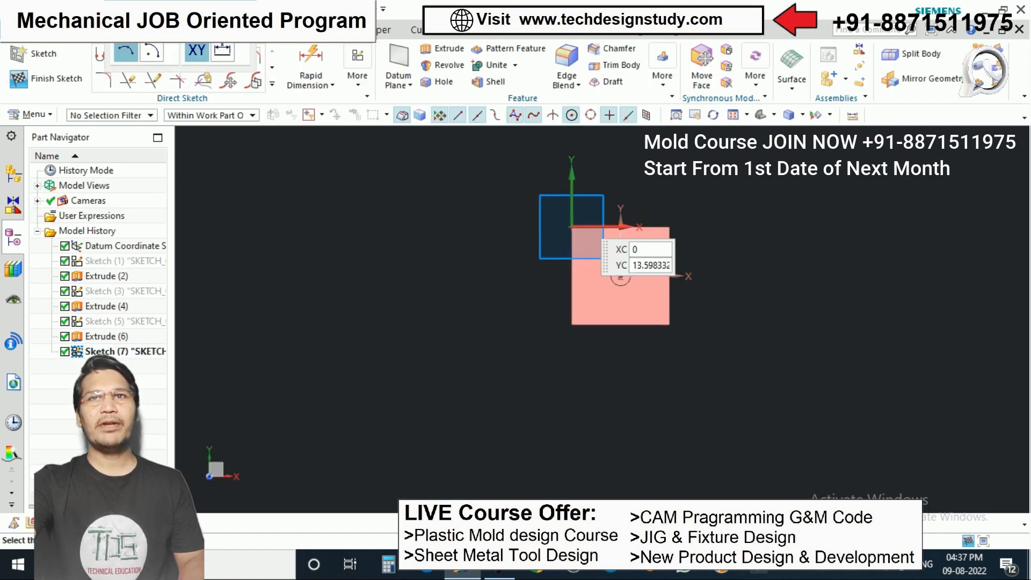
pyautogui.click(573, 163)
pyautogui.click(586, 395)
pyautogui.click(643, 314)
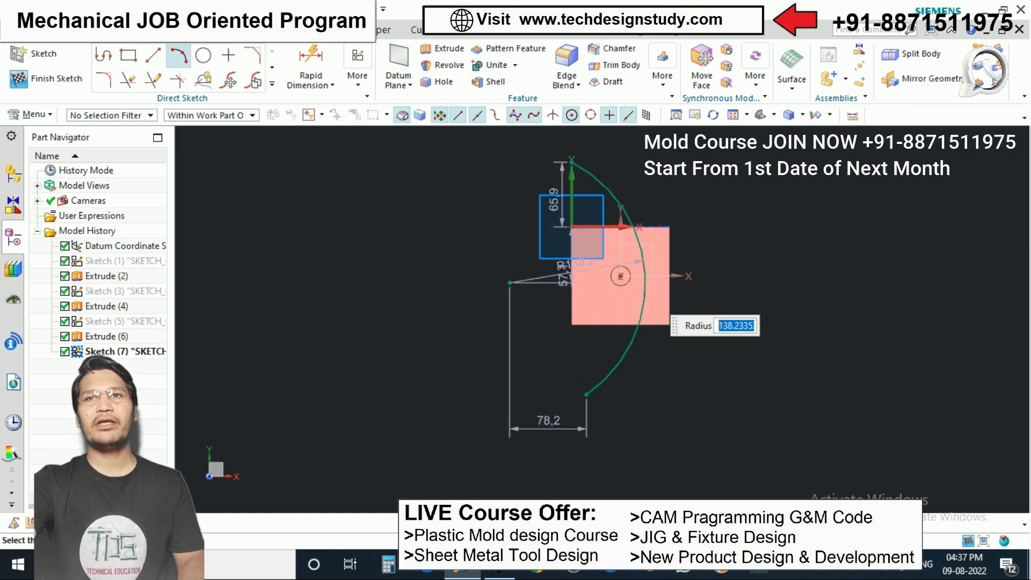
pyautogui.press('Escape')
pyautogui.click(46, 79)
# - Extrude the arc from -225 mm to 85 mm as a separate sheet, with the Boolean set to None
pyautogui.moveTo(419, 225)
pyautogui.mouseDown(button='middle')
pyautogui.moveTo(456, 349)
pyautogui.moveTo(472, 333)
pyautogui.mouseUp(button='middle')
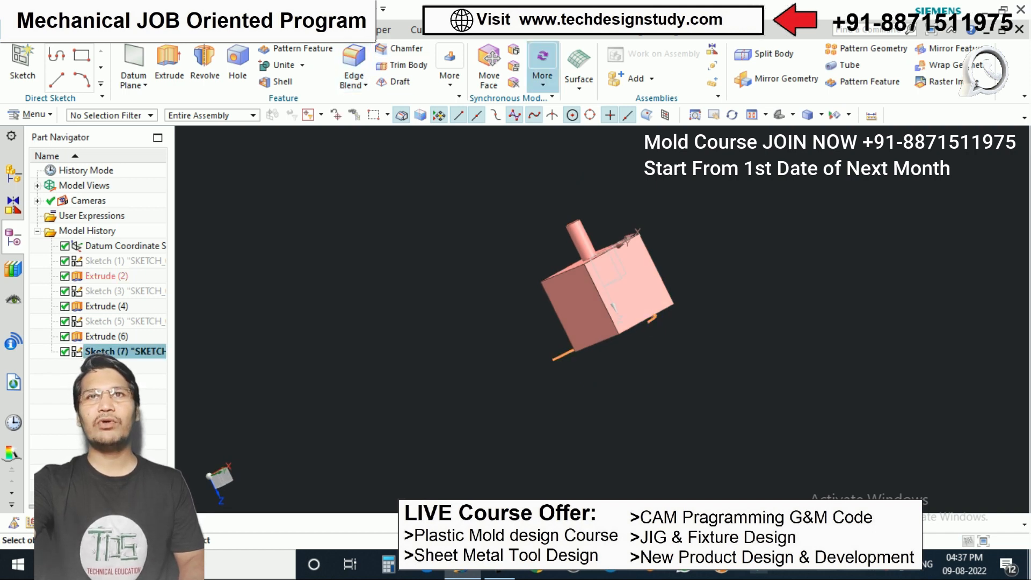
pyautogui.click(136, 31)
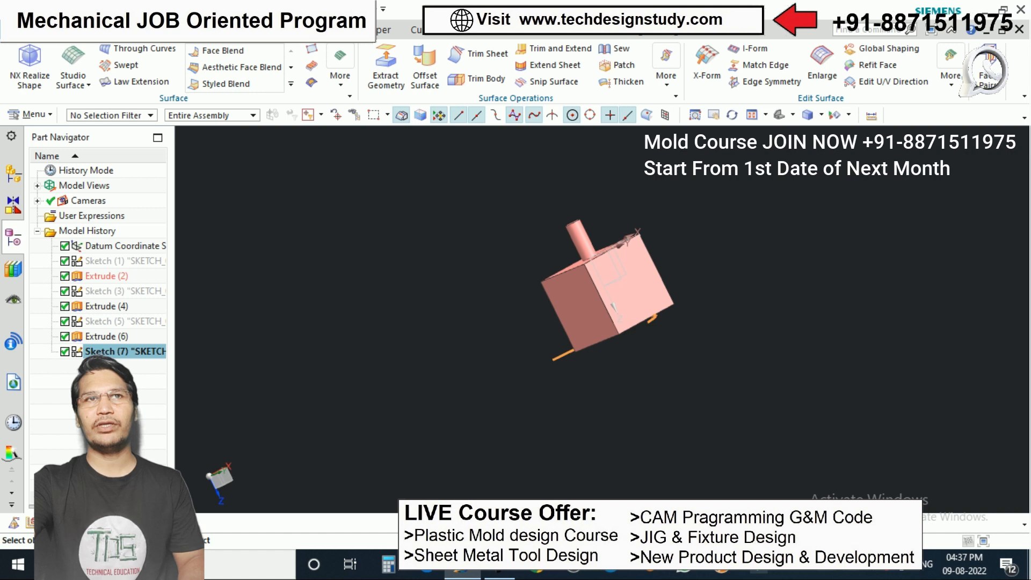
pyautogui.click(48, 30)
pyautogui.click(170, 65)
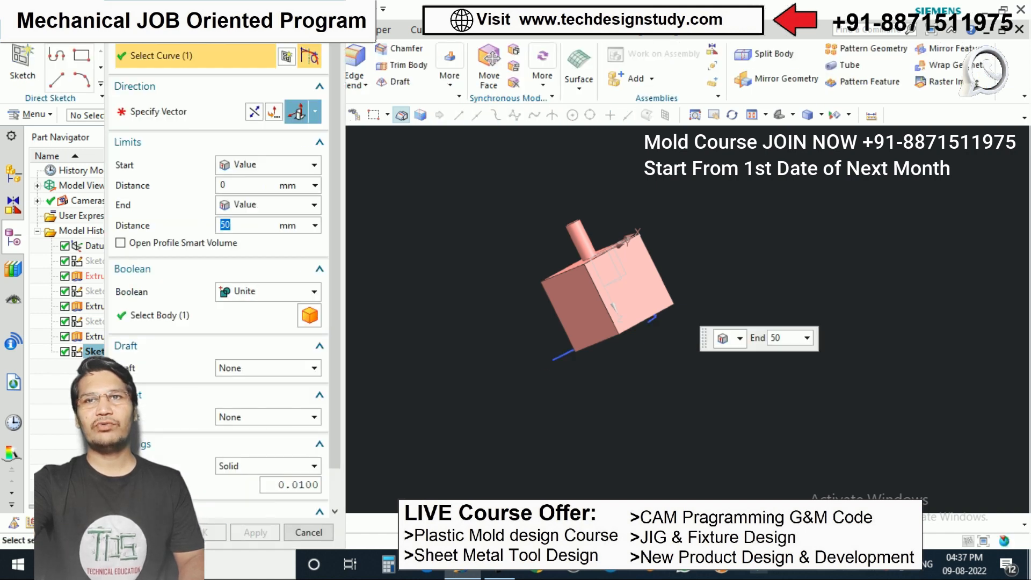
pyautogui.moveTo(618, 331); pyautogui.dragTo(539, 173)
pyautogui.moveTo(637, 372); pyautogui.dragTo(650, 397)
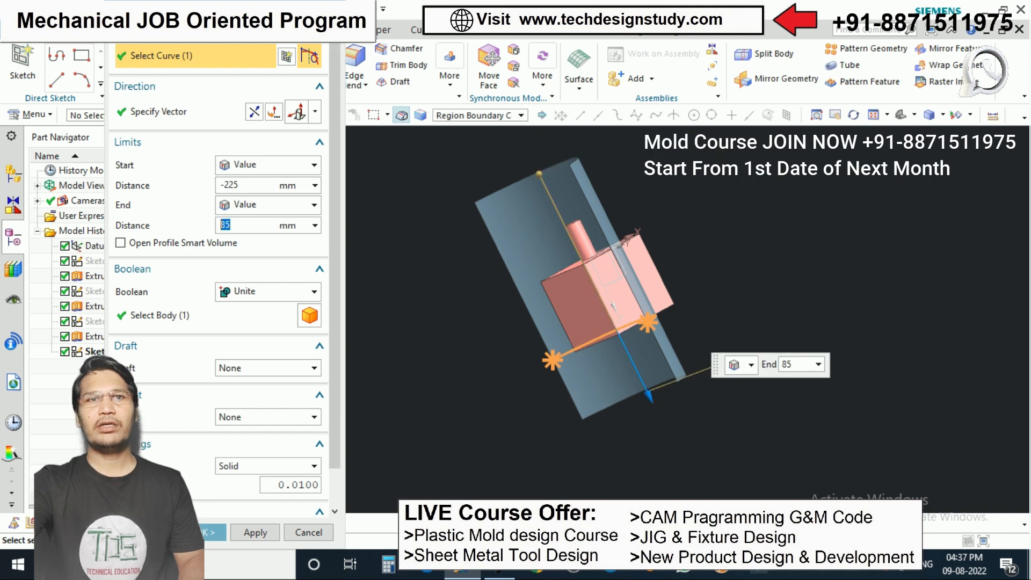
pyautogui.click(314, 292)
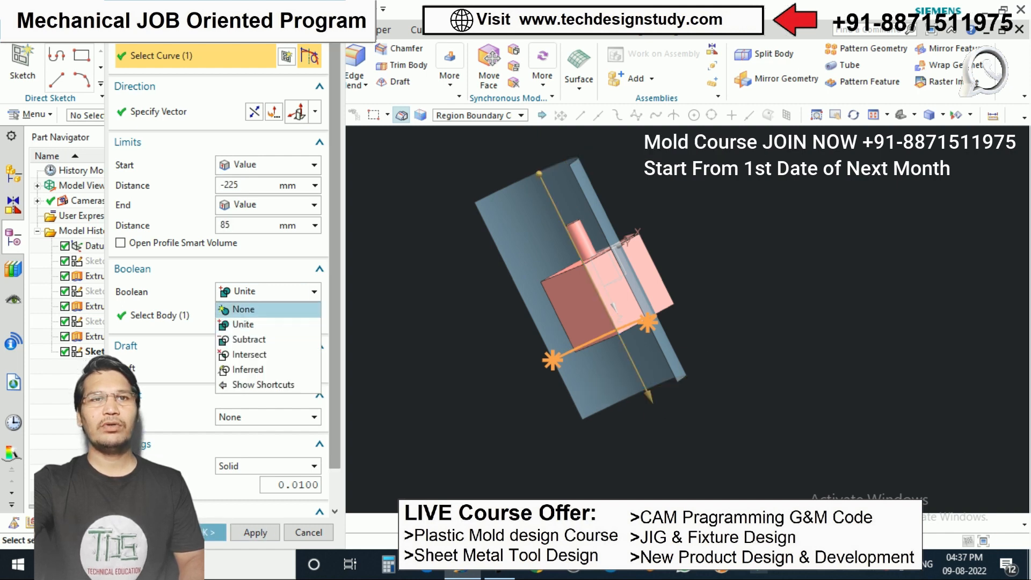
pyautogui.click(243, 309)
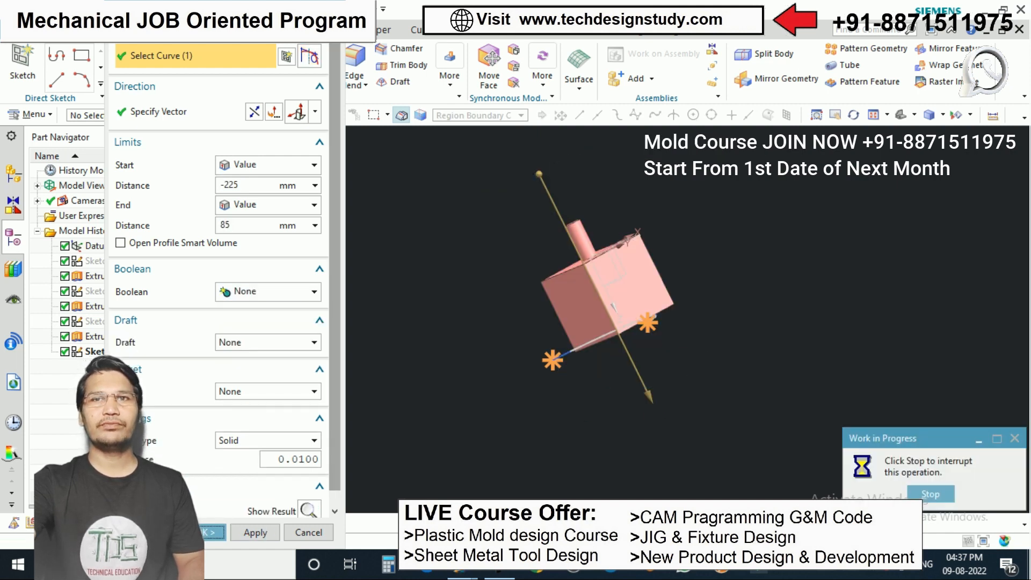
pyautogui.scroll(1, 635, 263)
pyautogui.moveTo(635, 263); pyautogui.dragTo(629, 317, button='middle')
pyautogui.scroll(1, 594, 237)
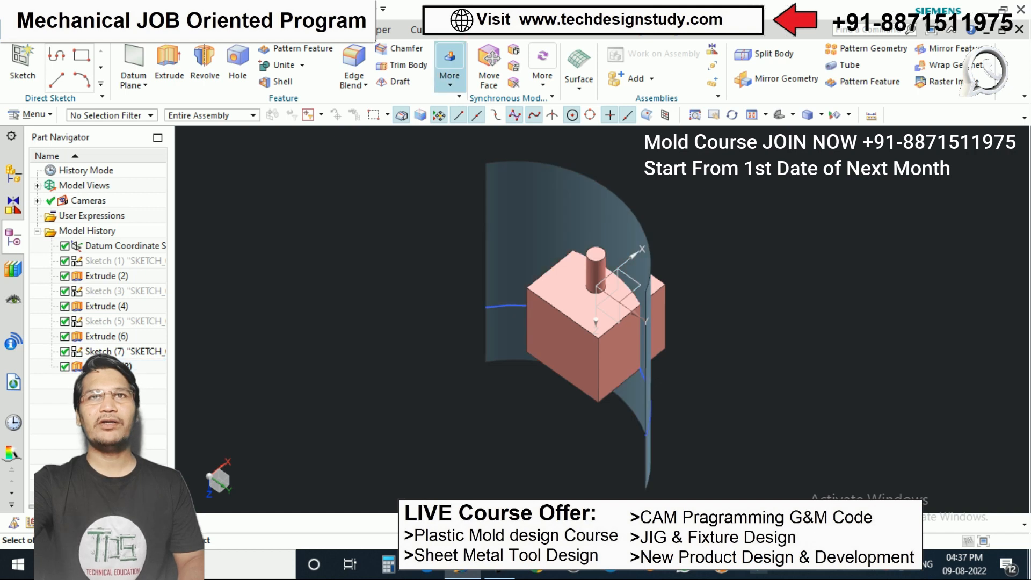
# - Set up a Trim Body operation on the block with Face or Plane, using the curved sheet as the tool
pyautogui.click(446, 29)
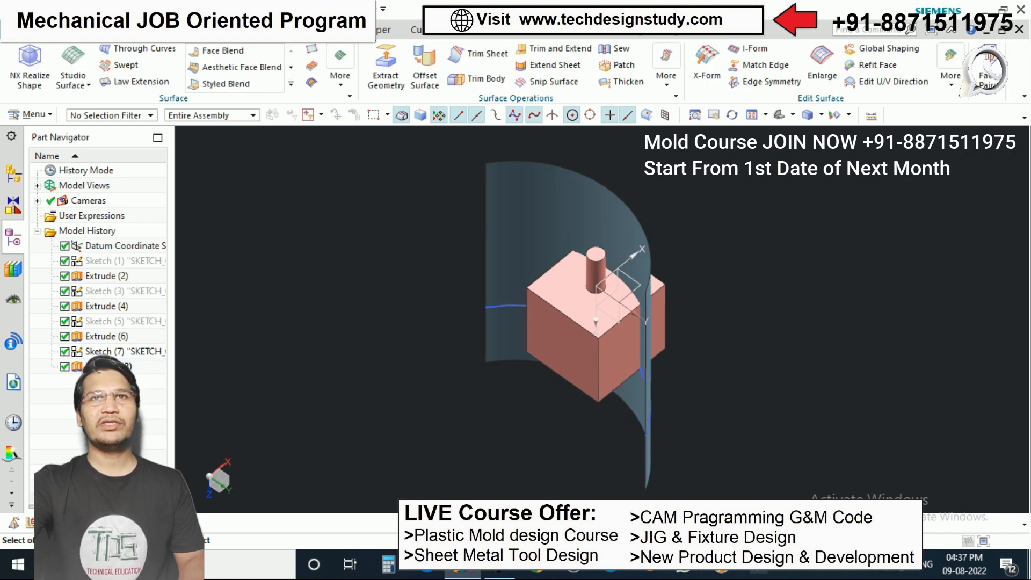
pyautogui.click(478, 78)
pyautogui.click(595, 320)
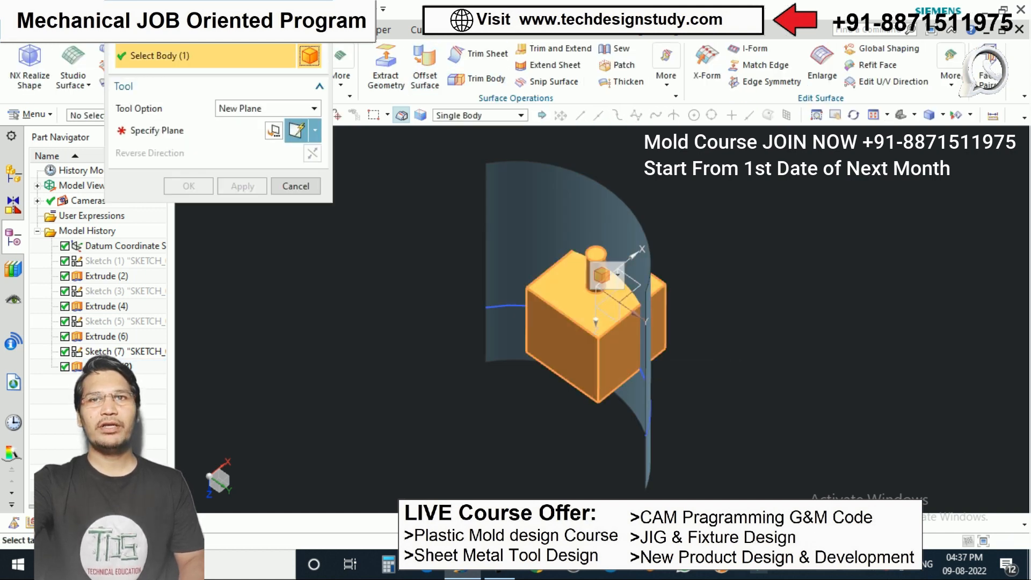
pyautogui.click(266, 108)
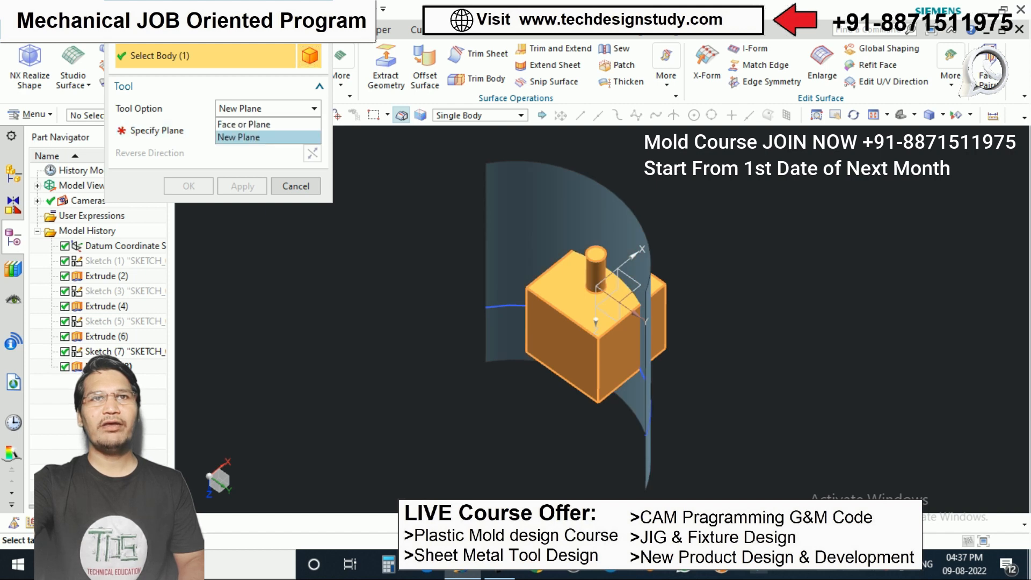
pyautogui.click(237, 123)
pyautogui.click(568, 235)
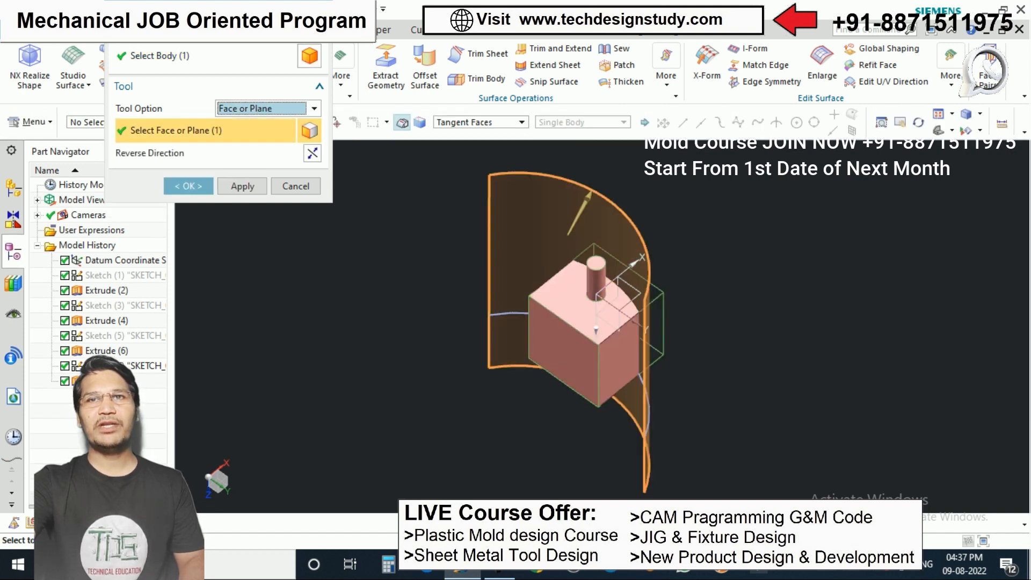
# - Reverse the curved trim's direction to keep the portion of the block on the sheet's outer side, and apply the trim
pyautogui.moveTo(693, 322); pyautogui.dragTo(644, 335, button='middle')
pyautogui.scroll(3, 633, 330)
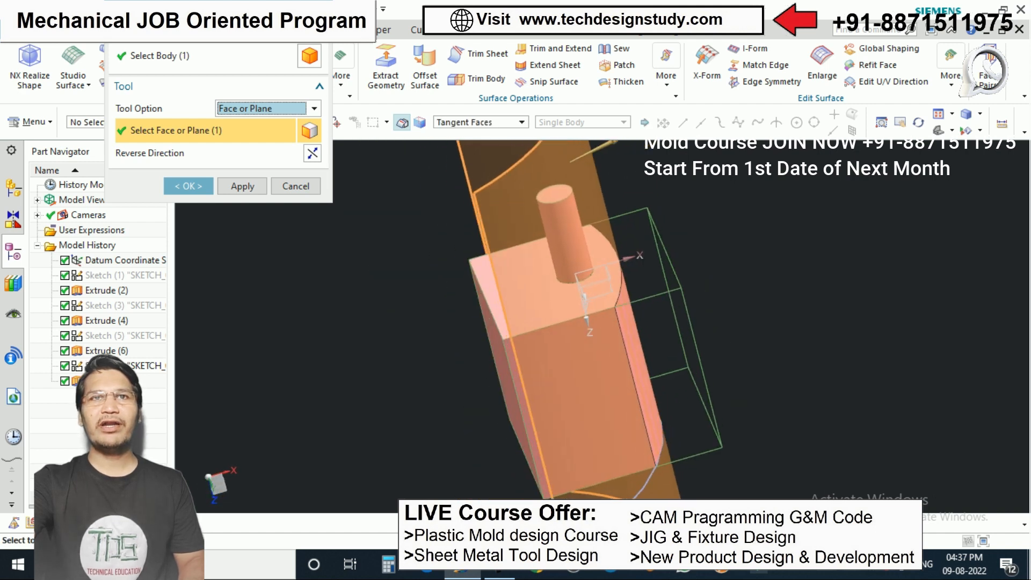
pyautogui.click(312, 154)
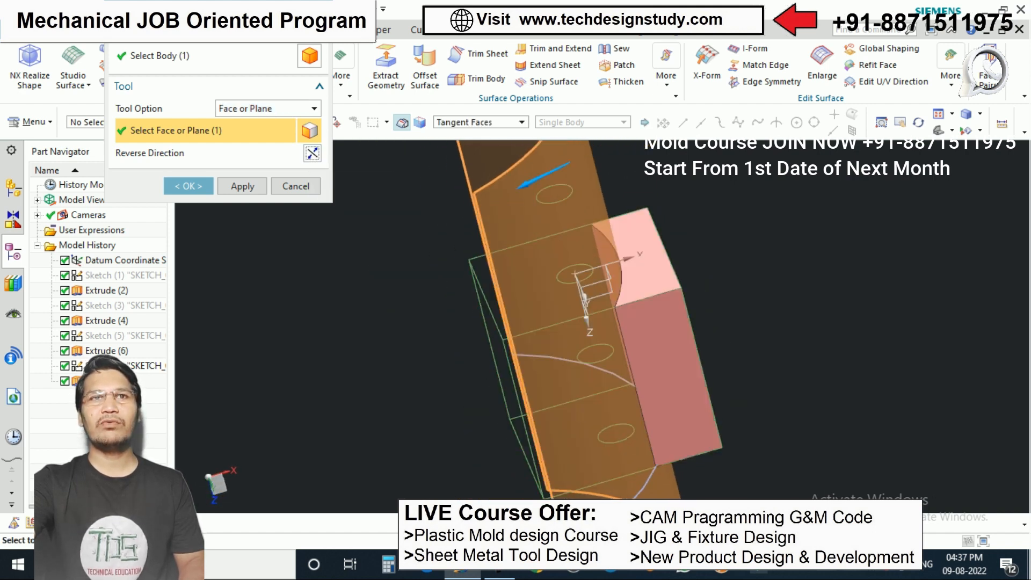
pyautogui.click(188, 186)
pyautogui.moveTo(596, 328); pyautogui.dragTo(650, 311, button='middle')
# - Undo the curved trim, the sheet extrusion and the arc sketch
pyautogui.hotkey('ctrl', 'z')
pyautogui.hotkey('ctrl', 'z')
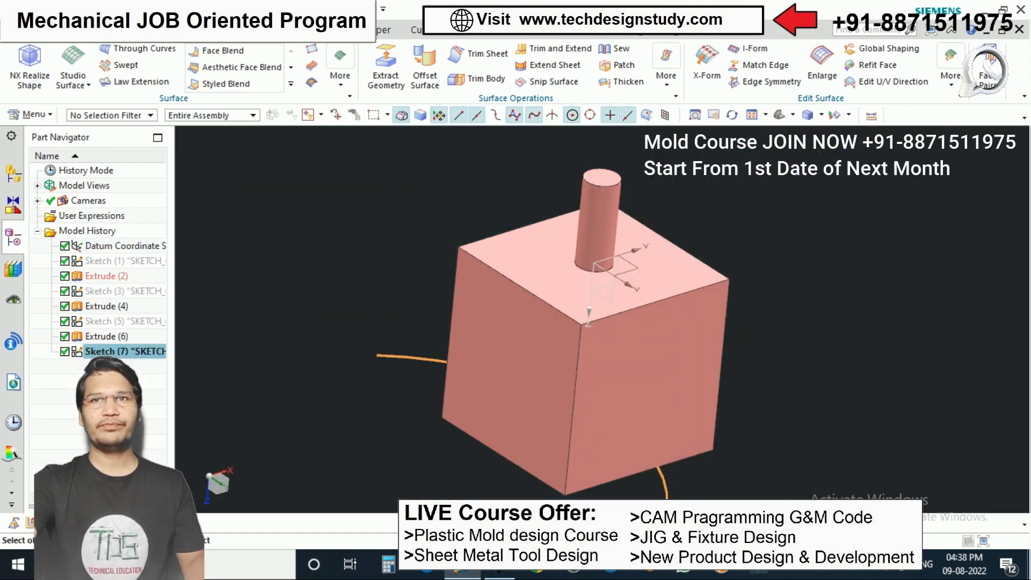
pyautogui.hotkey('ctrl', 'z')
pyautogui.scroll(-5, 610, 257)
pyautogui.scroll(2, 620, 269)
pyautogui.hotkey('ctrl', 'z')
pyautogui.scroll(-2, 617, 285)
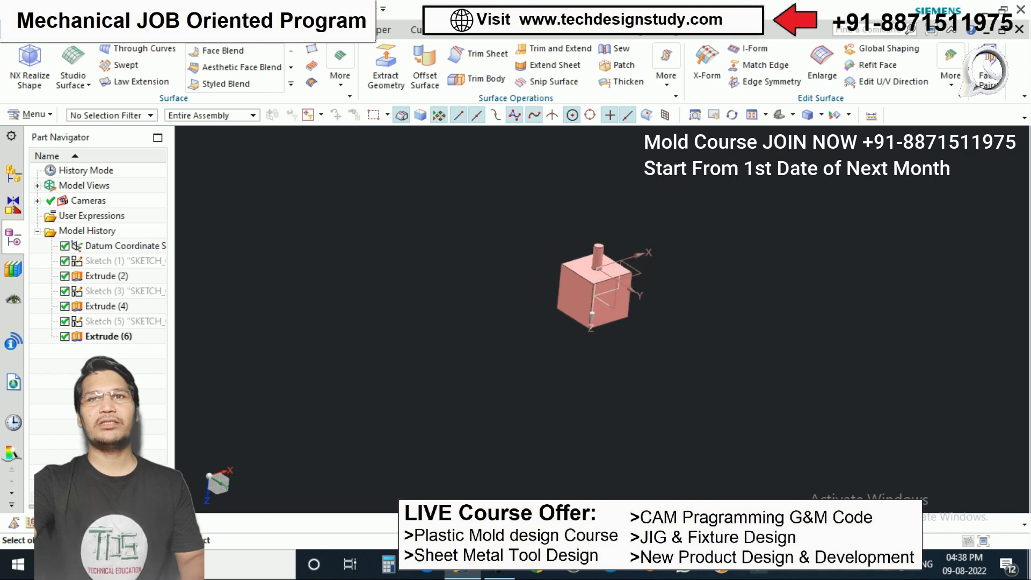
pyautogui.scroll(1, 634, 268)
pyautogui.scroll(1, 590, 313)
pyautogui.scroll(-2, 653, 290)
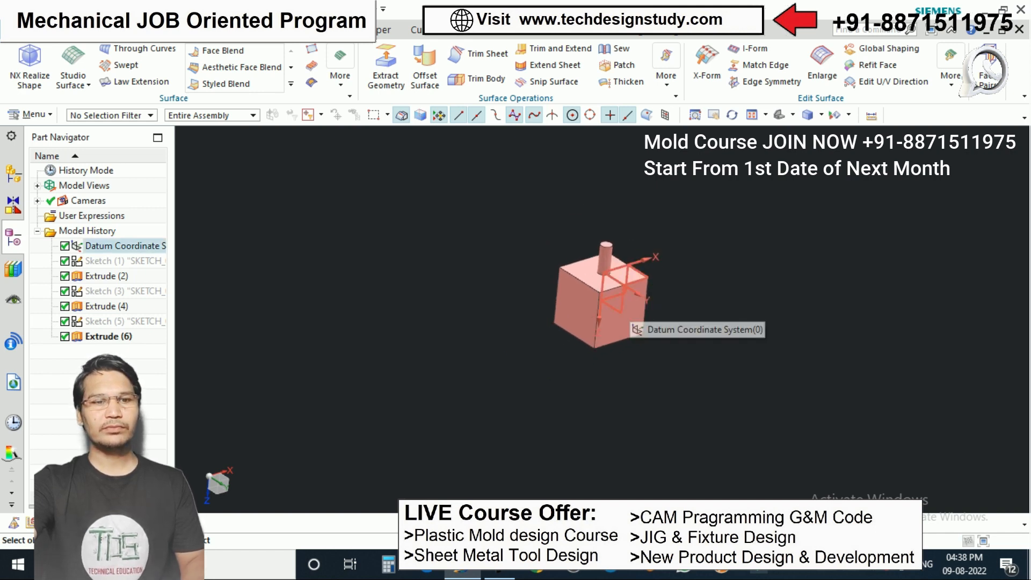
pyautogui.scroll(2, 643, 322)
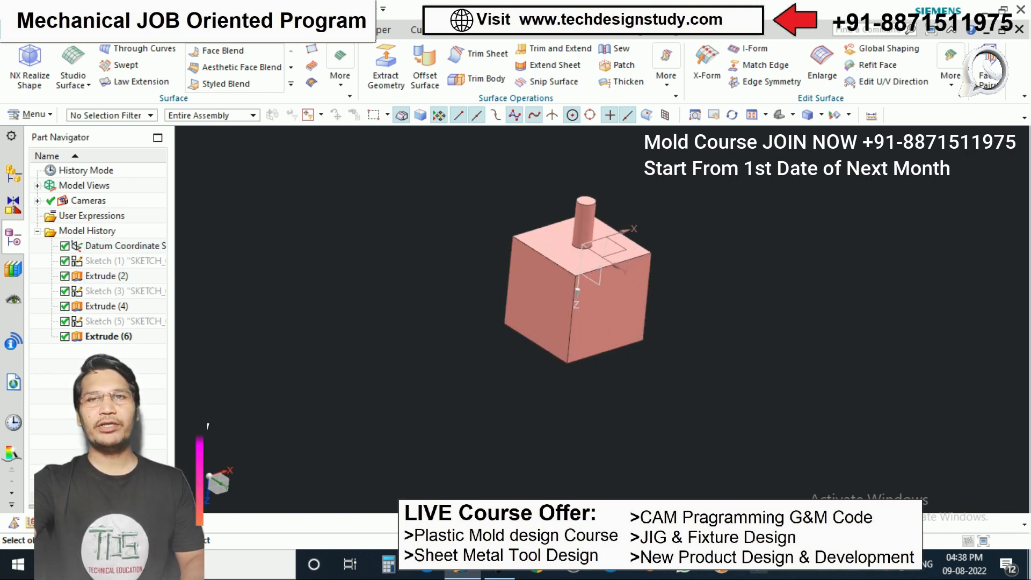
pyautogui.scroll(2, 606, 279)
pyautogui.moveTo(606, 280); pyautogui.dragTo(618, 307, button='middle')
pyautogui.scroll(-1, 607, 312)
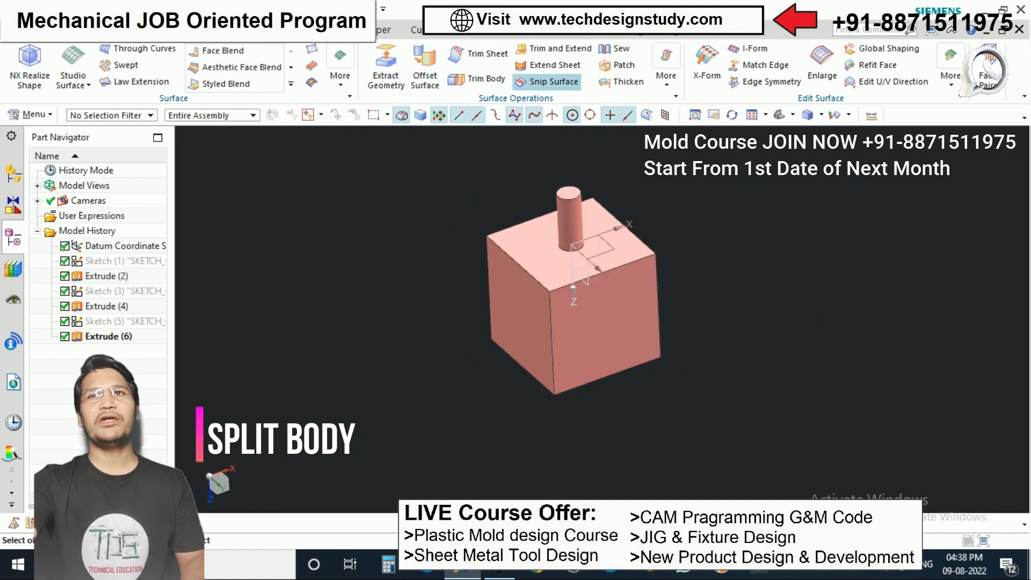
# - Split the block in two with Split Body, using a new plane offset -50 mm from its side face
pyautogui.click(52, 30)
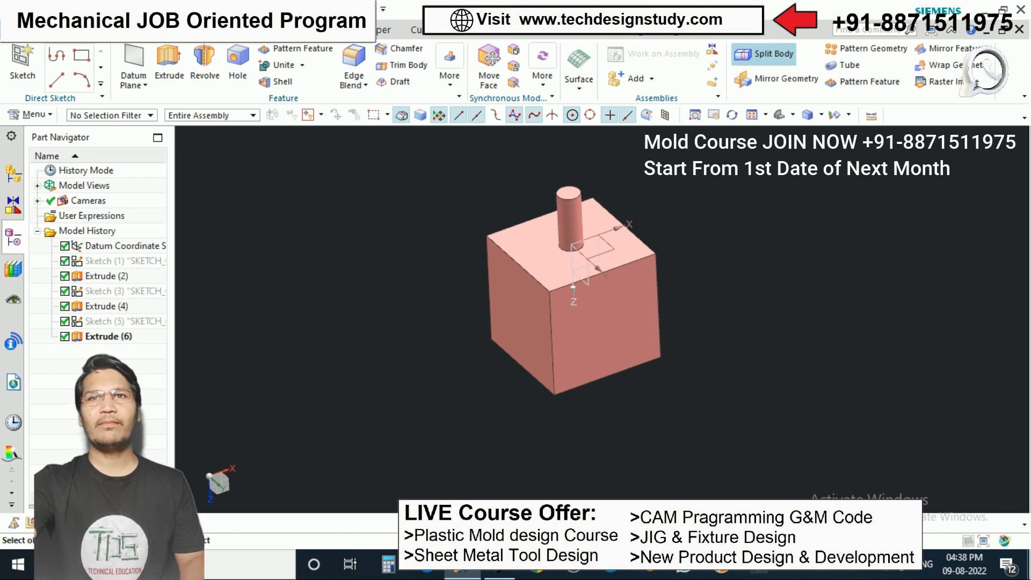
pyautogui.click(763, 54)
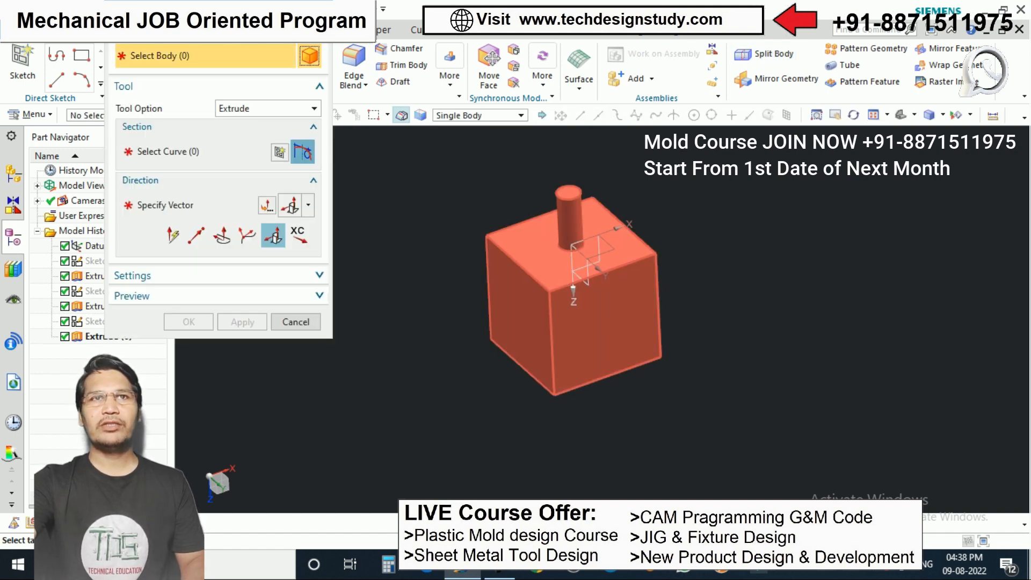
pyautogui.click(541, 257)
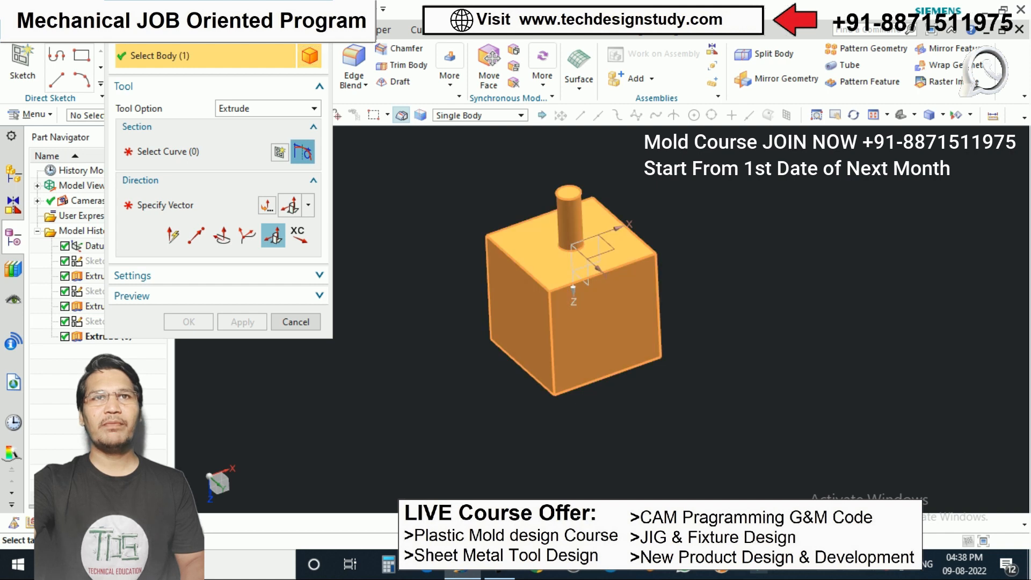
pyautogui.click(268, 108)
pyautogui.click(239, 137)
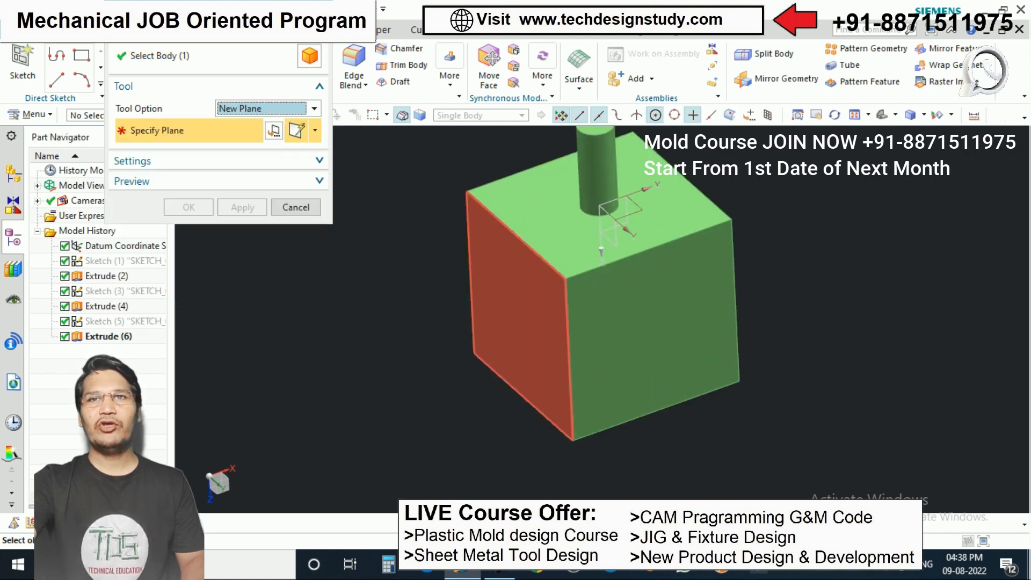
pyautogui.click(510, 288)
pyautogui.moveTo(511, 288); pyautogui.dragTo(578, 265)
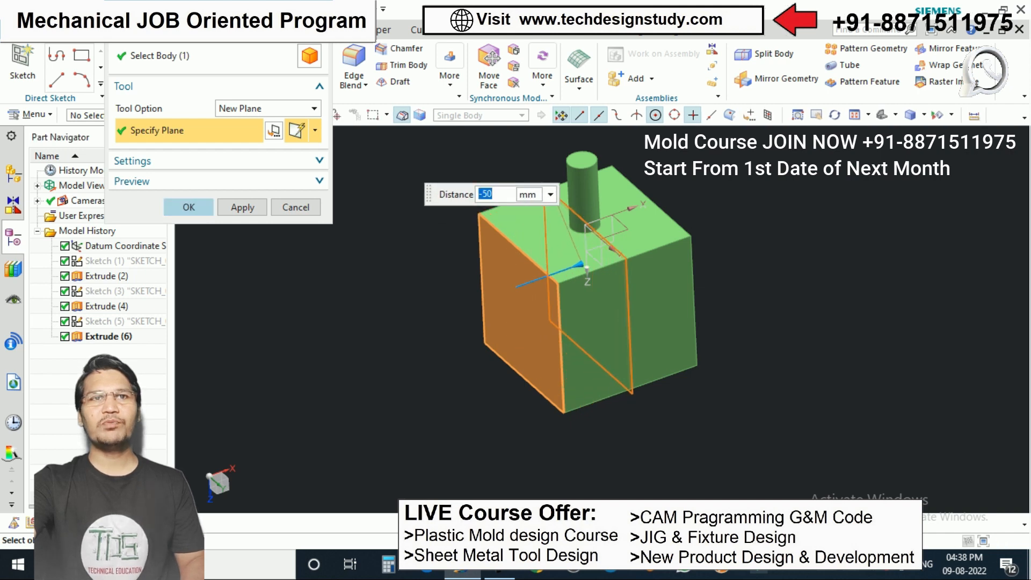
pyautogui.middleClick(578, 264)
pyautogui.moveTo(580, 264); pyautogui.dragTo(698, 210, button='middle')
pyautogui.moveTo(608, 240); pyautogui.dragTo(596, 293, button='middle')
# - Change the display color of the half nearest the offset plane's reference face to white
pyautogui.hotkey('ctrl', 'b')
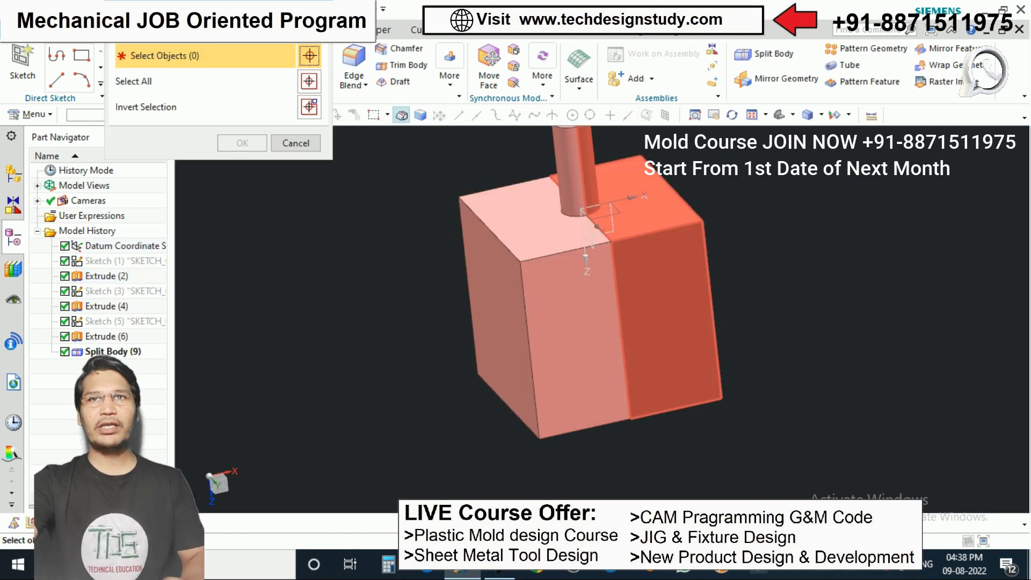
pyautogui.click(597, 227)
pyautogui.click(242, 143)
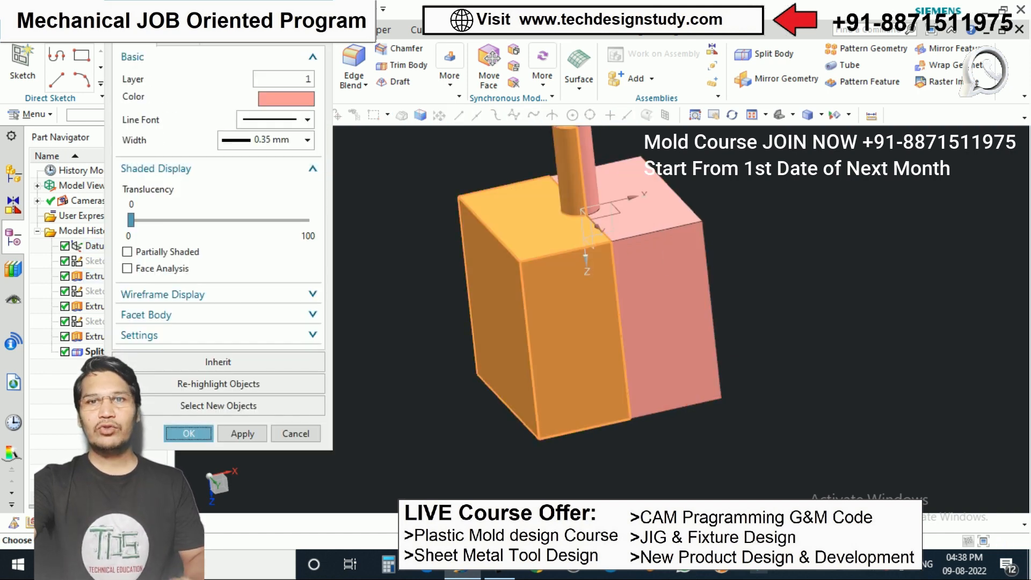
pyautogui.click(286, 99)
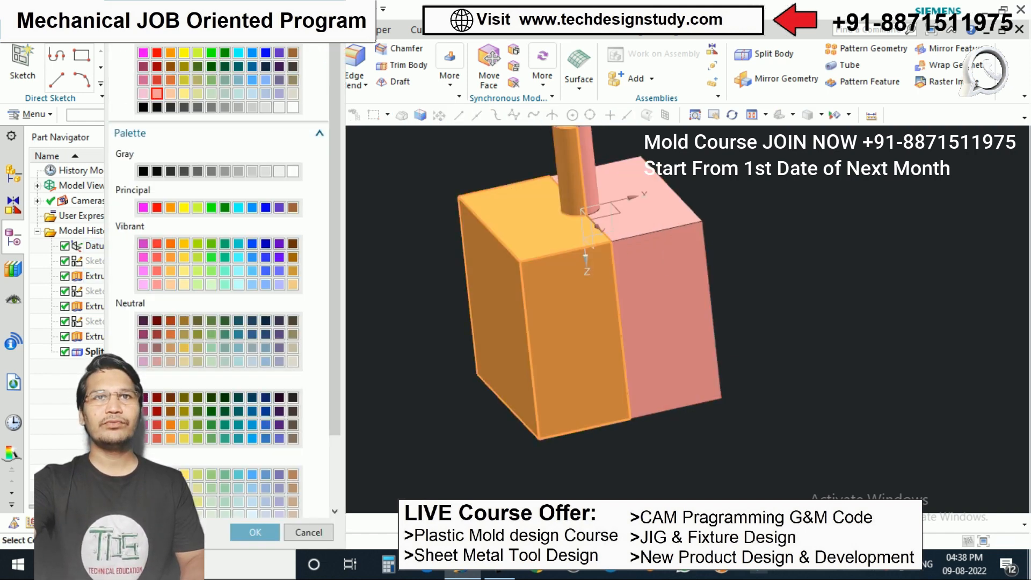
pyautogui.click(255, 532)
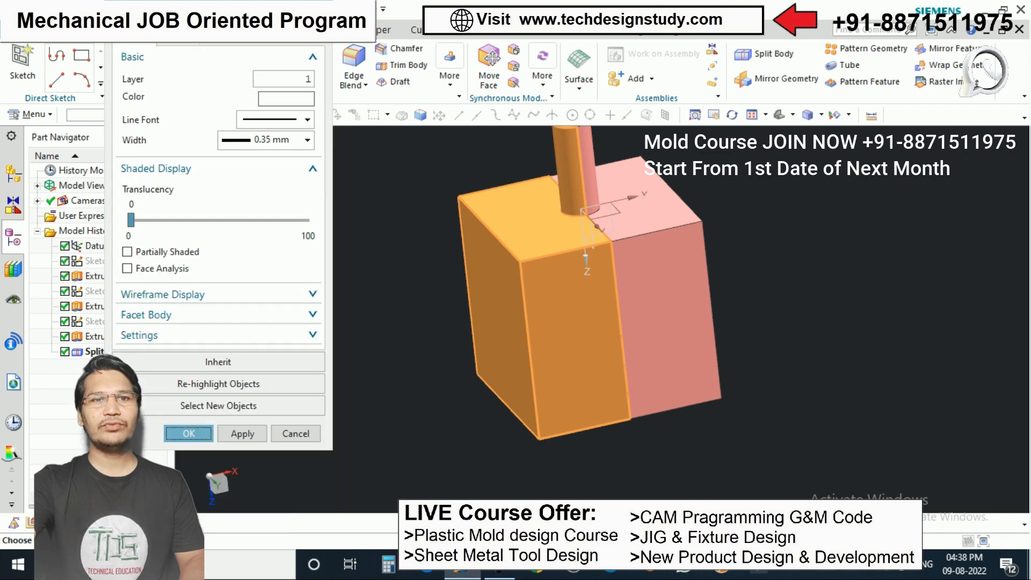
pyautogui.click(188, 434)
# - Hide the white half of the block with the immediate hide command
pyautogui.scroll(-2, 639, 321)
pyautogui.moveTo(639, 321); pyautogui.dragTo(647, 274, button='middle')
pyautogui.scroll(-2, 658, 306)
pyautogui.scroll(2, 650, 287)
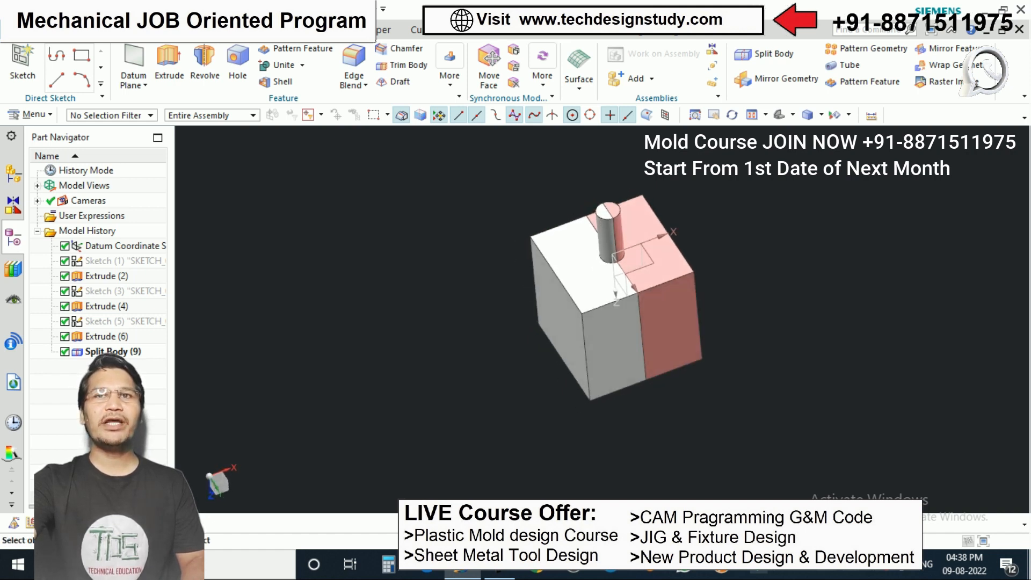
pyautogui.moveTo(615, 335); pyautogui.dragTo(599, 301, button='middle')
pyautogui.scroll(2, 605, 311)
pyautogui.hotkey('ctrl', 'shift', 'i')
pyautogui.click(599, 318)
pyautogui.scroll(1, 658, 311)
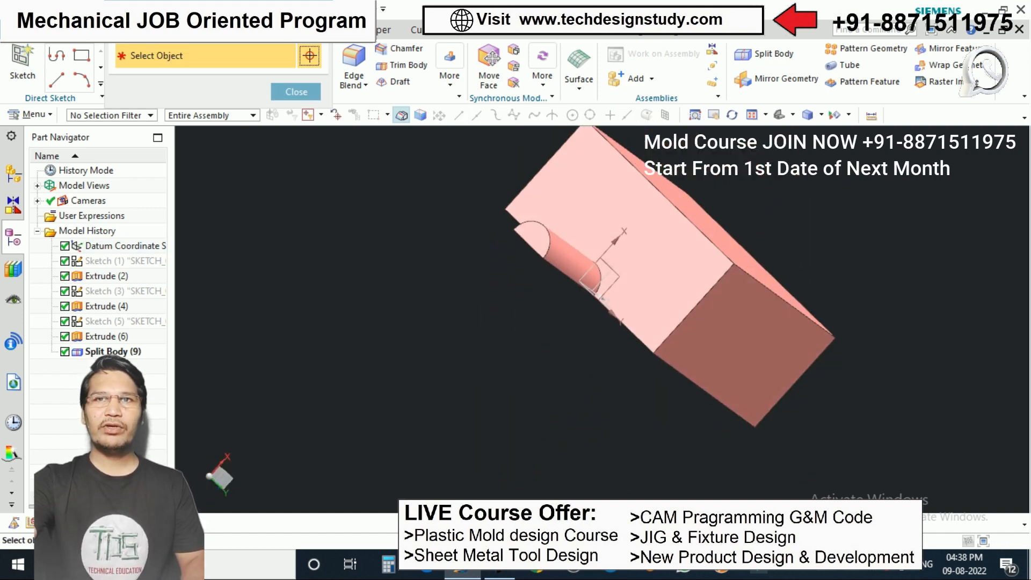
pyautogui.scroll(2, 599, 284)
pyautogui.click(296, 92)
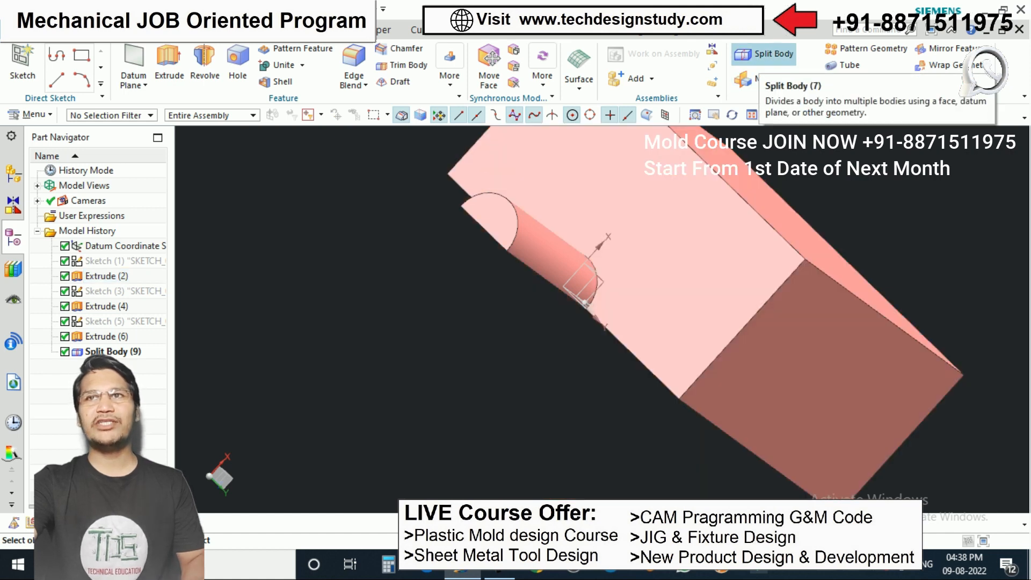
# - Set up a Split Body on the visible half with the Extrude tool option, using the arc edge at the boss's base
pyautogui.click(765, 54)
pyautogui.click(666, 215)
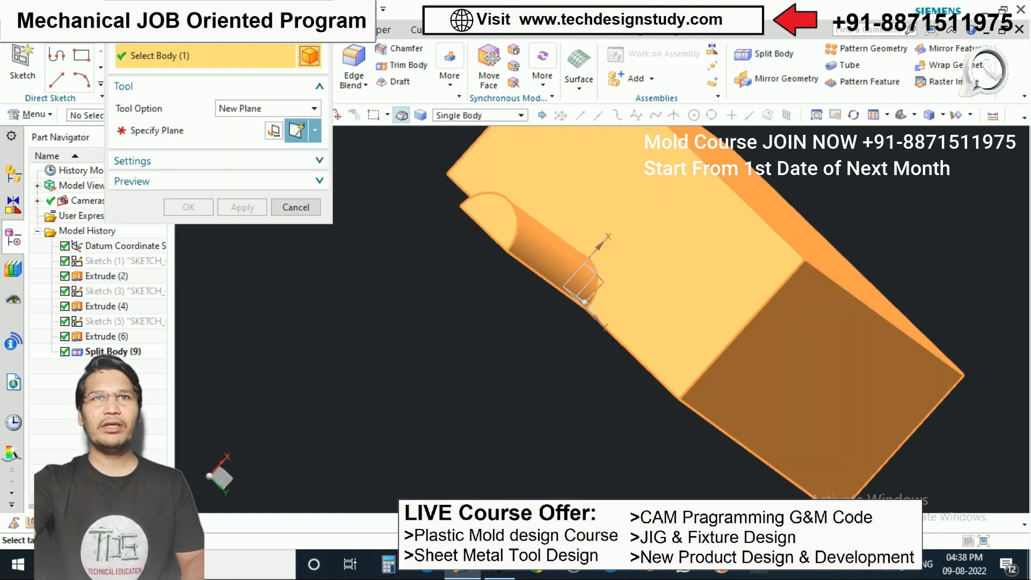
pyautogui.click(267, 108)
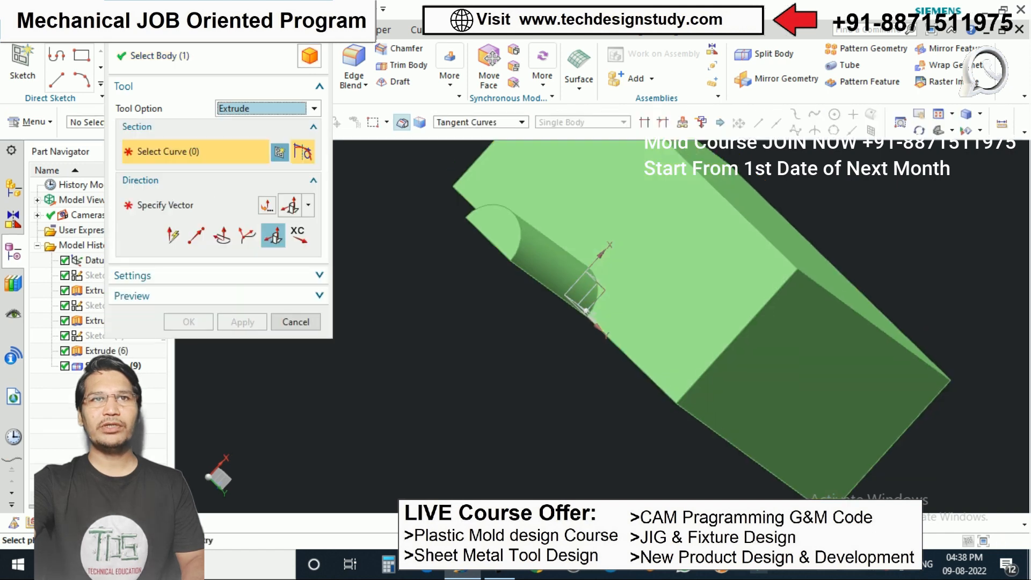
pyautogui.scroll(6, 585, 292)
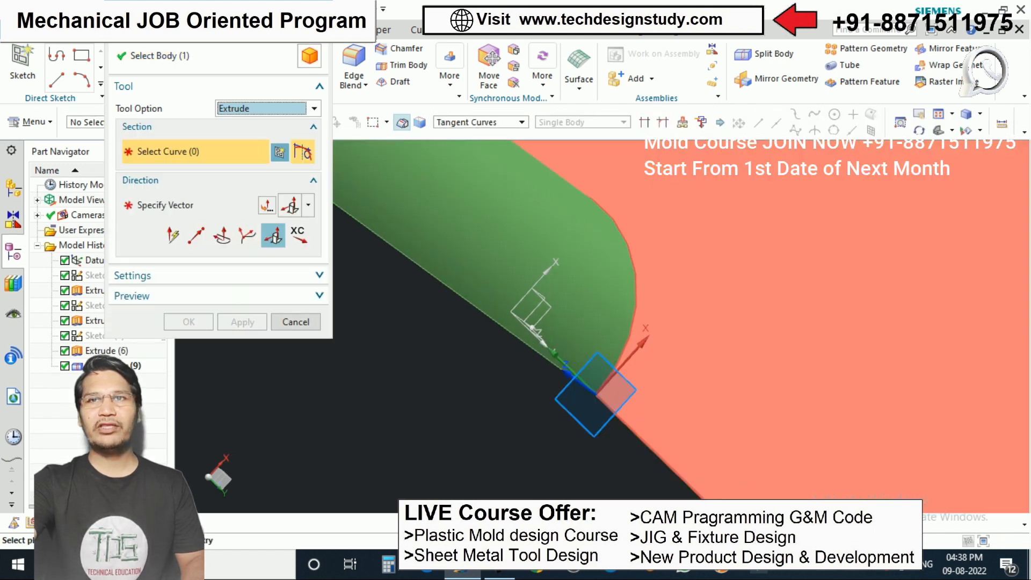
pyautogui.click(637, 293)
pyautogui.scroll(-5, 636, 292)
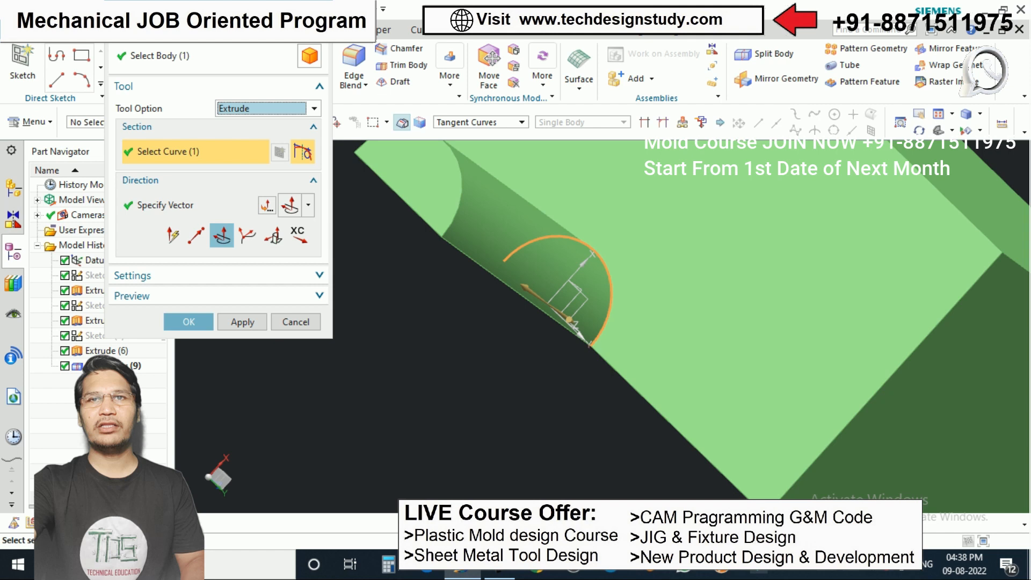
# - Set the split's extrude direction with an inferred vector along the Z axis and apply the split
pyautogui.moveTo(693, 360); pyautogui.dragTo(636, 258, button='middle')
pyautogui.scroll(-2, 636, 258)
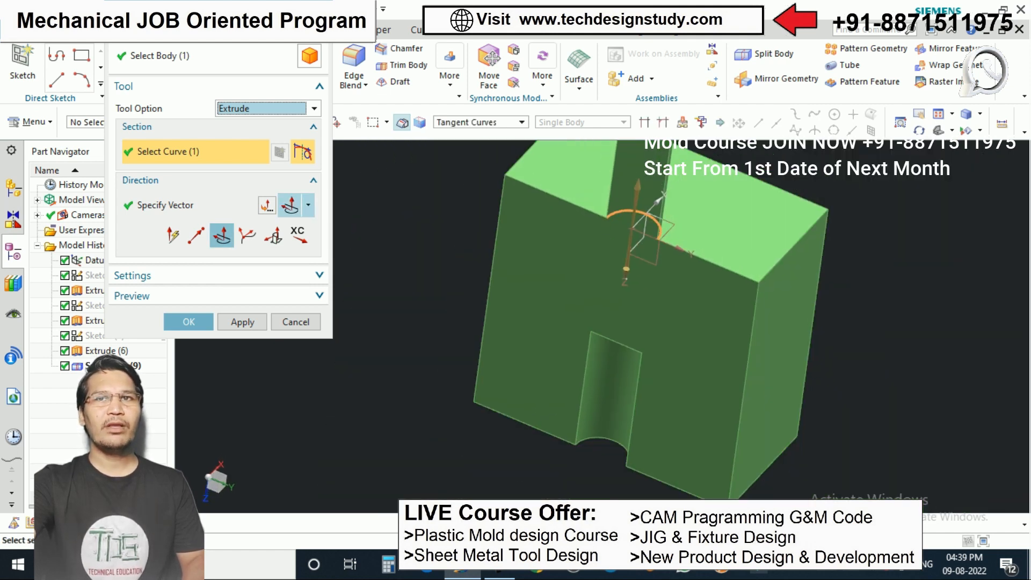
pyautogui.click(290, 205)
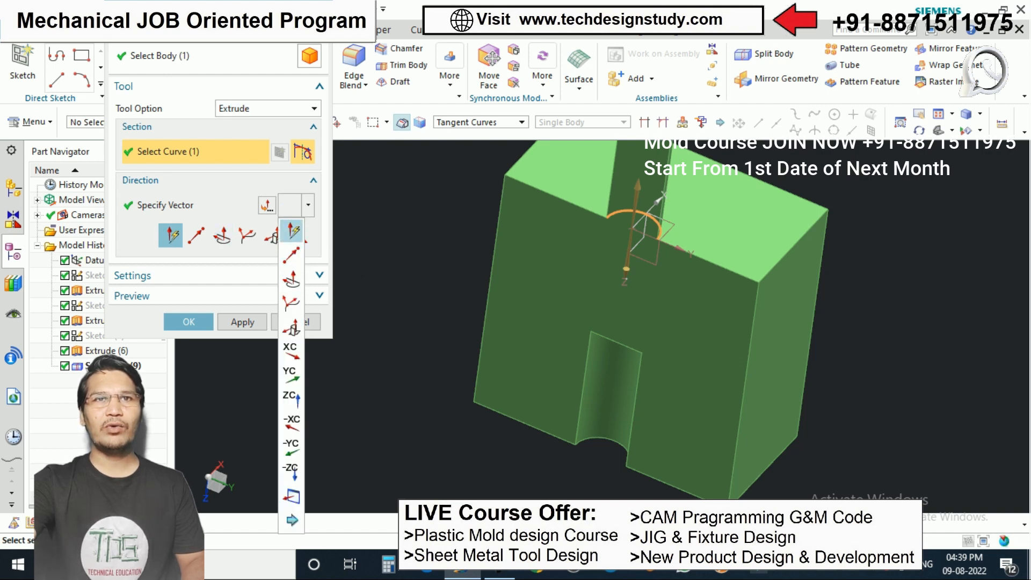
pyautogui.click(290, 351)
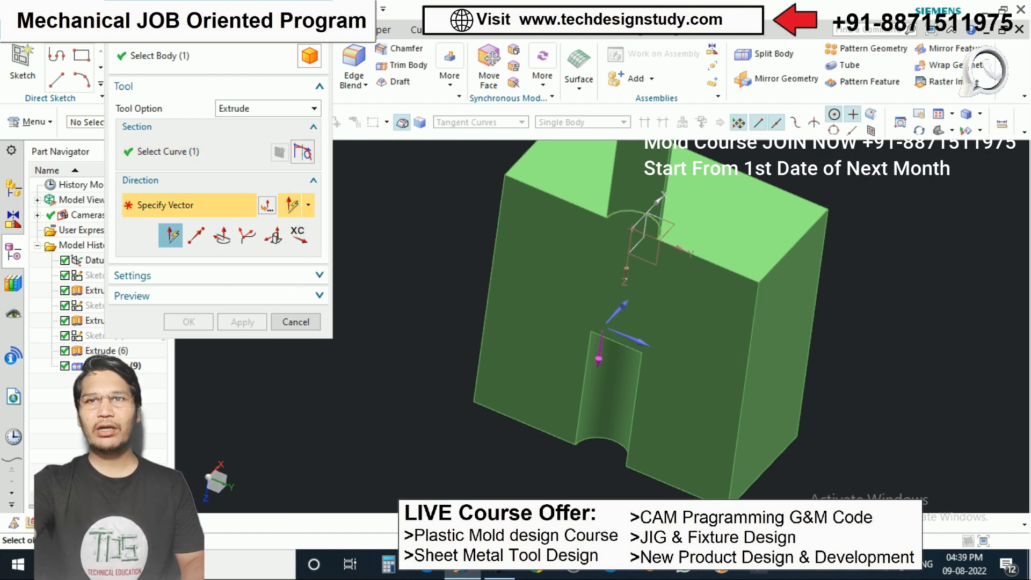
pyautogui.click(599, 358)
pyautogui.click(189, 321)
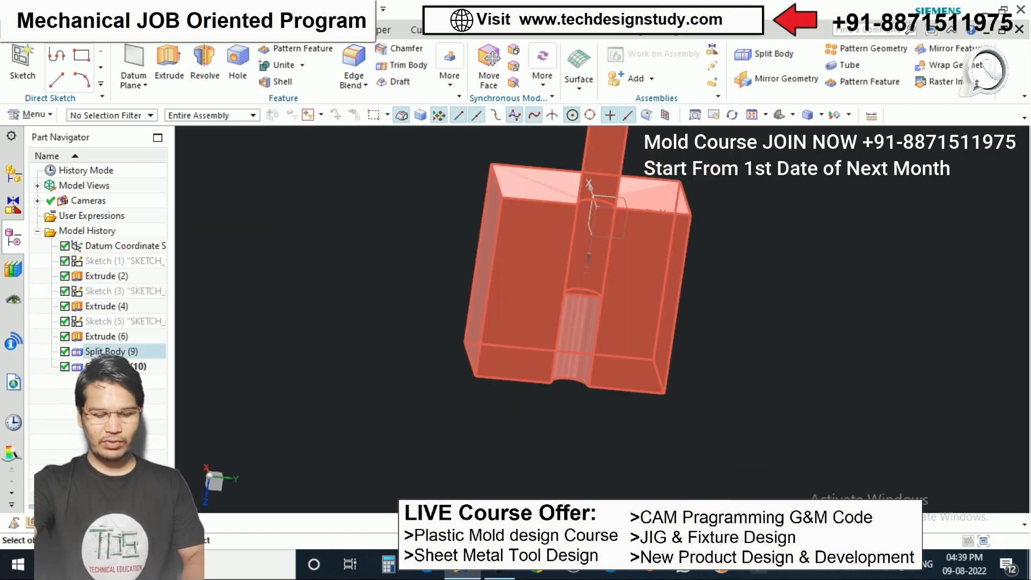
# - Temporarily hide the remaining half block to inspect the separated boss piece, and show the half block again
pyautogui.hotkey('ctrl', 'shift', 'i')
pyautogui.click(625, 306)
pyautogui.moveTo(626, 306); pyautogui.dragTo(589, 298, button='middle')
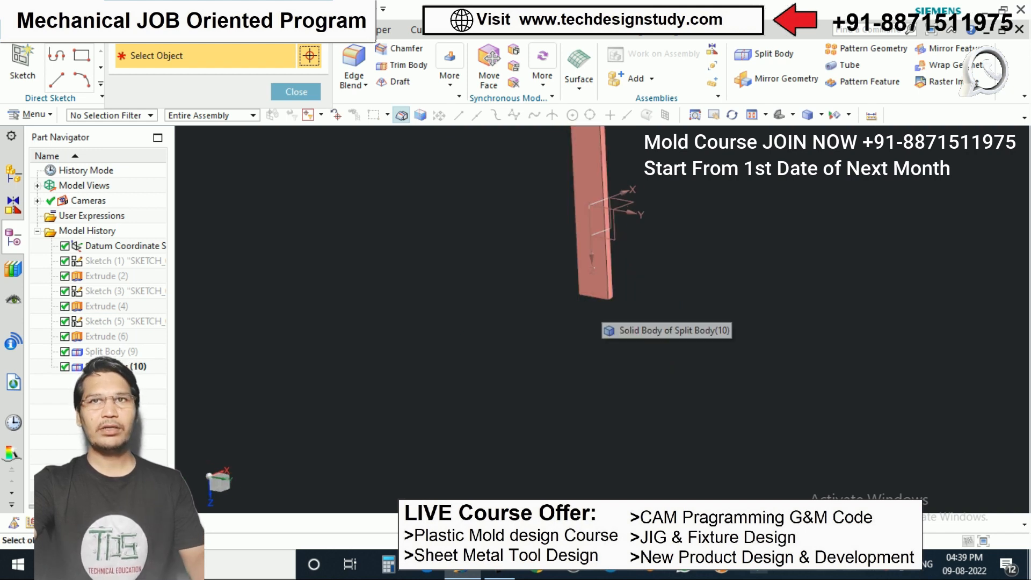
pyautogui.press('Escape')
pyautogui.hotkey('ctrl', 'shift', 'u')
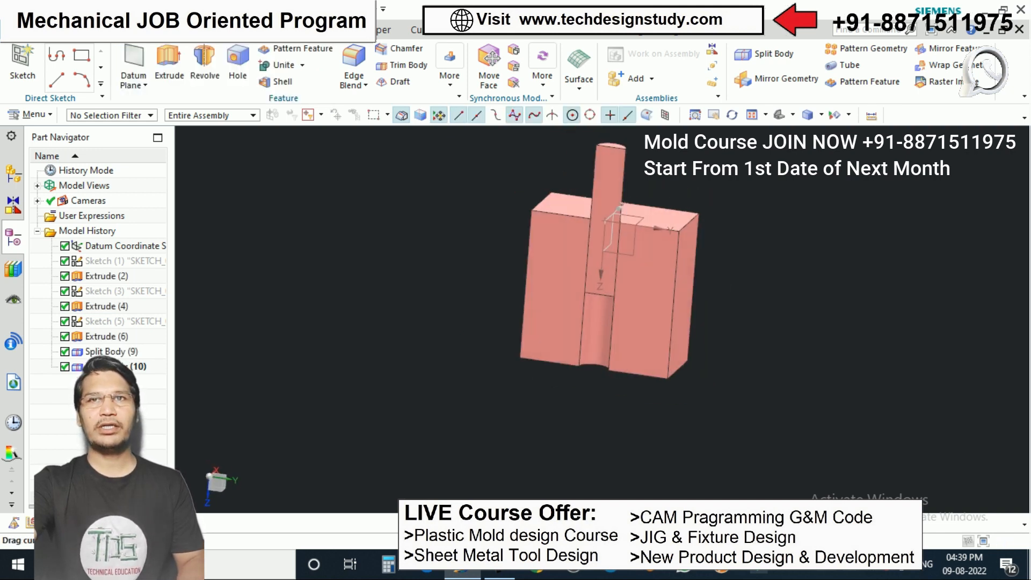
# - Change the display color of the separated boss piece to light grey-beige
pyautogui.hotkey('ctrl', 'j')
pyautogui.click(609, 252)
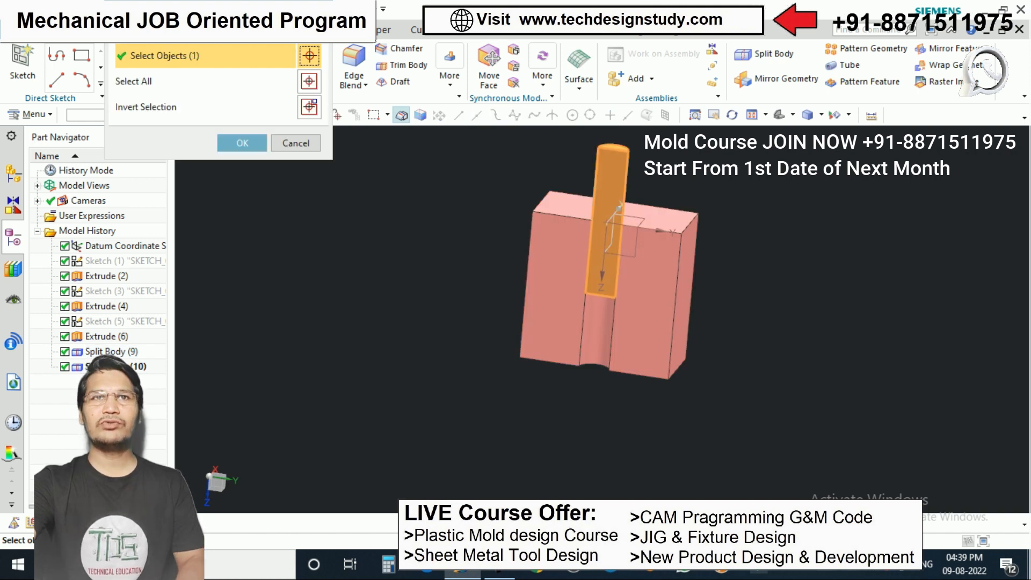
pyautogui.click(242, 143)
pyautogui.click(281, 99)
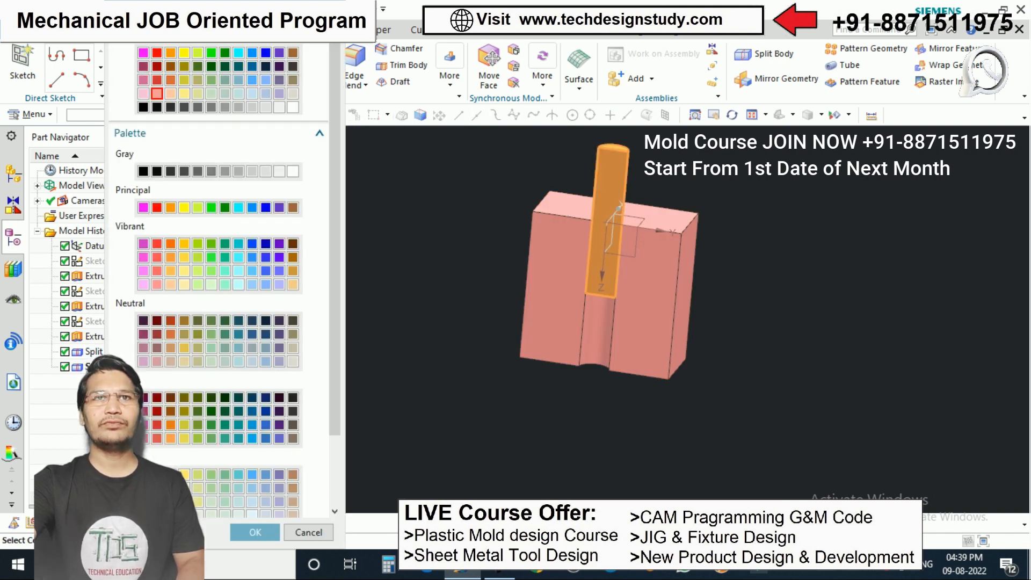
pyautogui.click(293, 93)
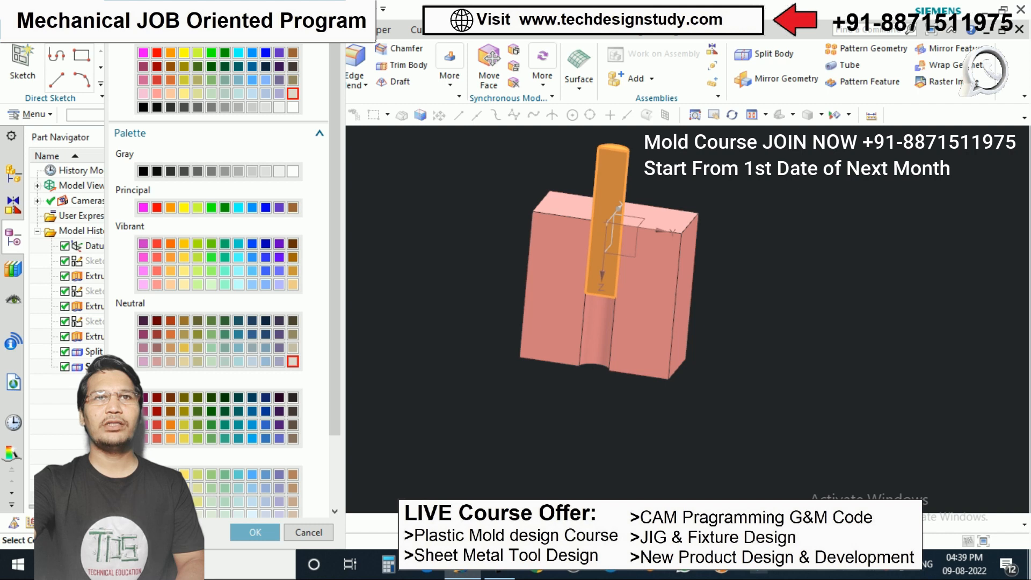
pyautogui.click(255, 532)
pyautogui.click(189, 433)
# - Create a sketch on the pink half's planar side face, with the split line seen square-on
pyautogui.scroll(-1, 617, 301)
pyautogui.moveTo(644, 290); pyautogui.dragTo(677, 280, button='middle')
pyautogui.scroll(1, 617, 303)
pyautogui.scroll(-2, 618, 290)
pyautogui.press('F8')
pyautogui.scroll(2, 657, 279)
pyautogui.scroll(-1, 645, 270)
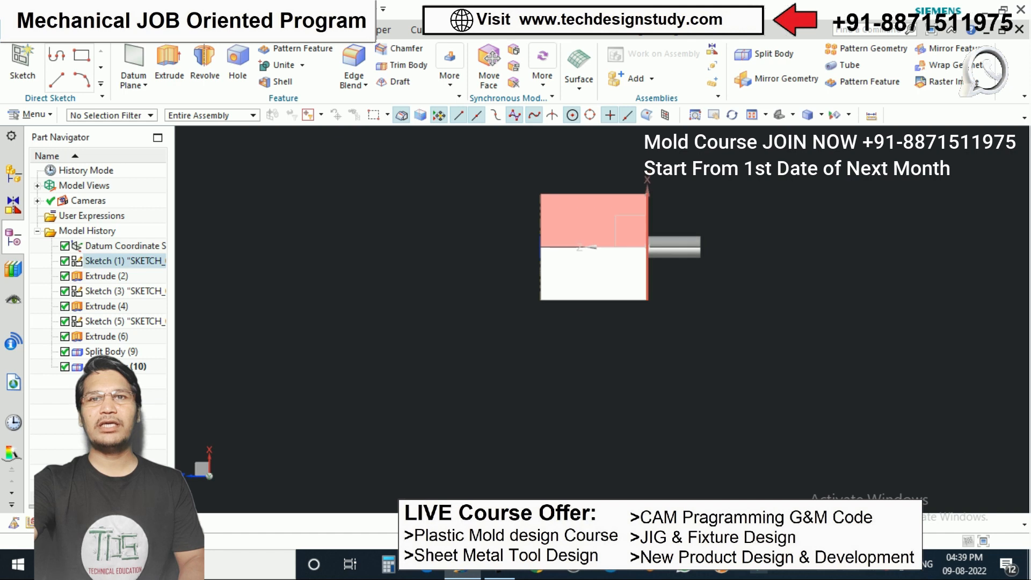
pyautogui.scroll(1, 633, 253)
pyautogui.click(22, 63)
pyautogui.click(585, 215)
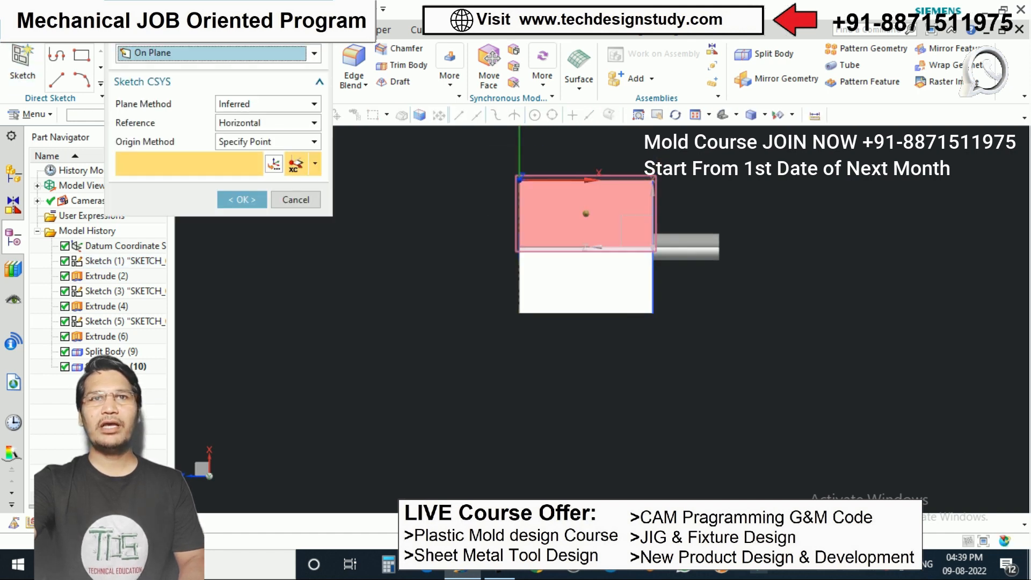
pyautogui.keyDown('shift'); pyautogui.moveTo(585, 214); pyautogui.dragTo(663, 345, button='middle'); pyautogui.keyUp('shift')
pyautogui.press('Return')
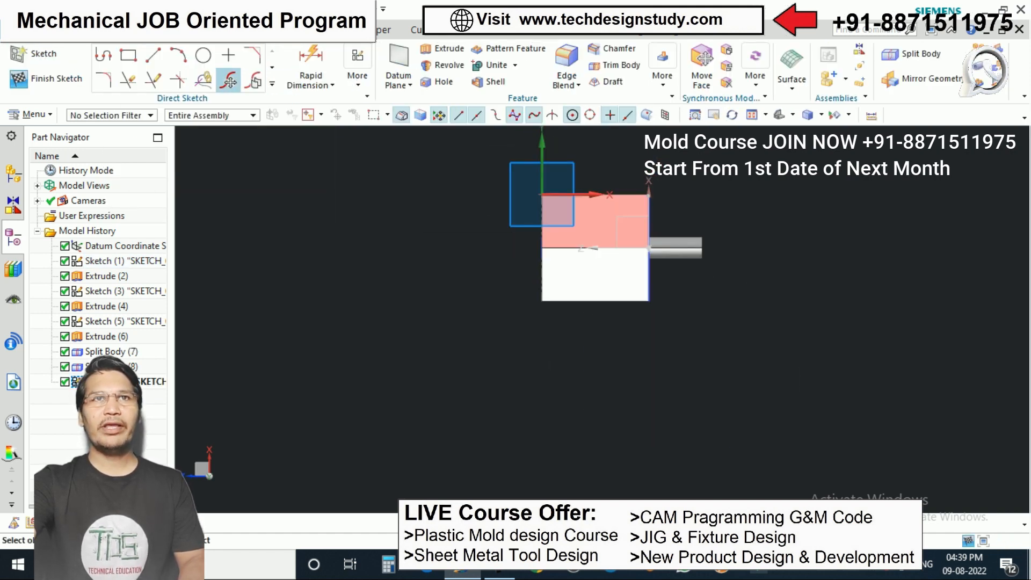
# - Draw a line from the midpoint of the pink half's outer edge (XC 50, YC 0) to the white half's opposite outer edge midpoint, and finish the sketch
pyautogui.click(595, 195)
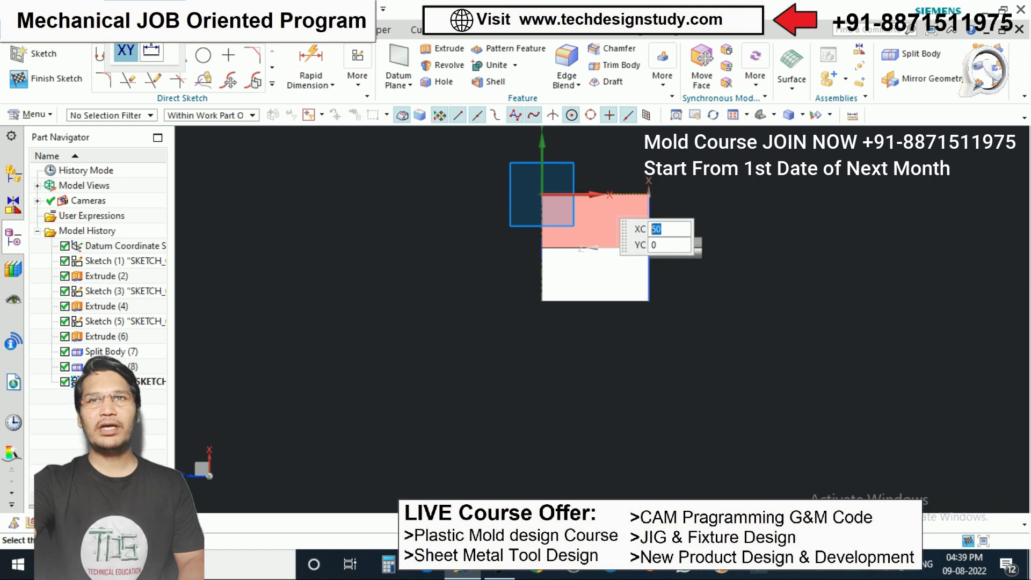
pyautogui.scroll(3, 606, 326)
pyautogui.click(580, 286)
pyautogui.press('o')
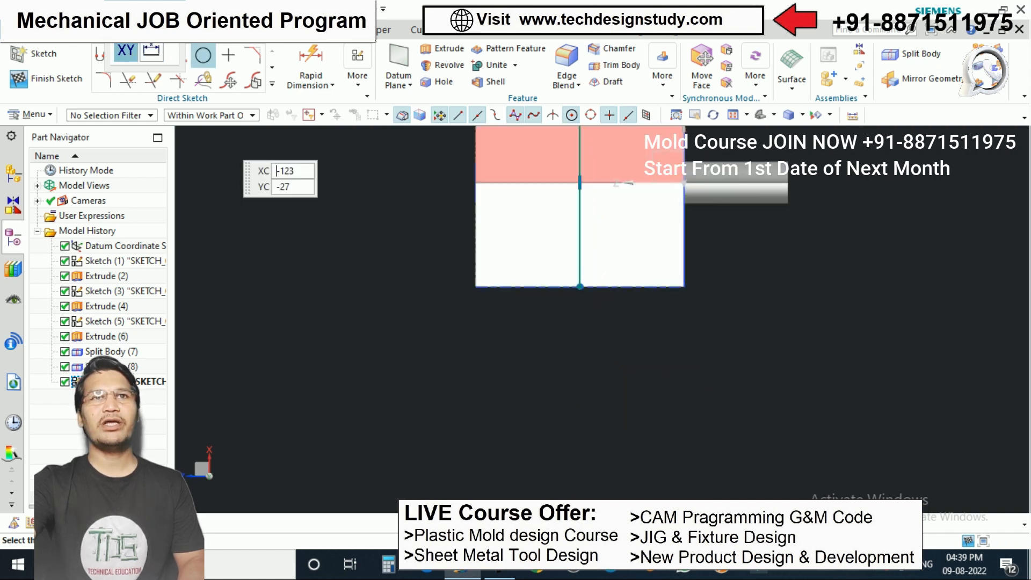
pyautogui.press('Escape')
pyautogui.click(47, 79)
# - Split the white and pink halves with the Split Body command, using the sketched midline as an extruded cutting tool
pyautogui.moveTo(693, 317); pyautogui.dragTo(606, 333, button='middle')
pyautogui.moveTo(564, 234); pyautogui.dragTo(607, 247, button='middle')
pyautogui.scroll(1, 606, 247)
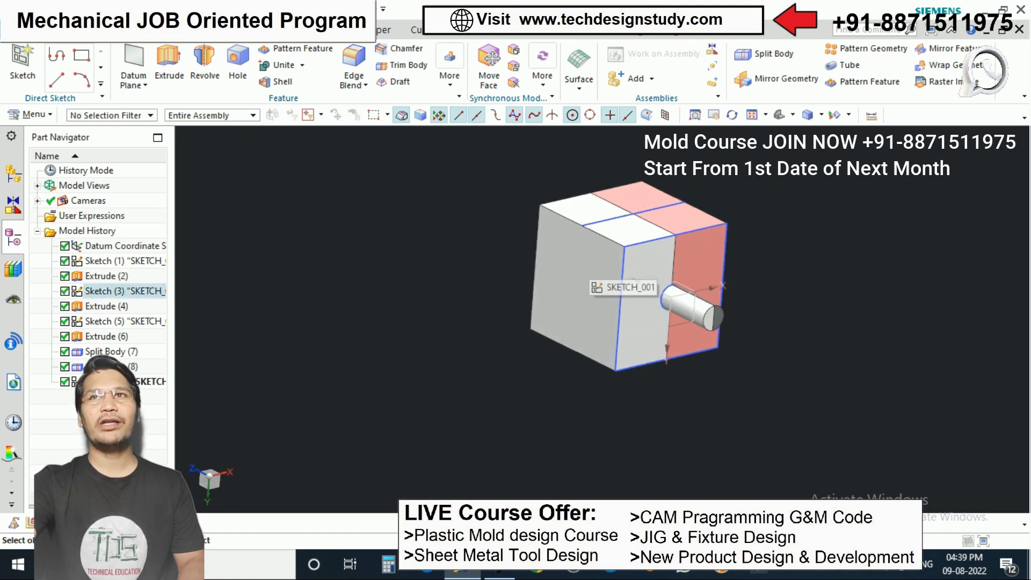
pyautogui.click(763, 54)
pyautogui.click(604, 237)
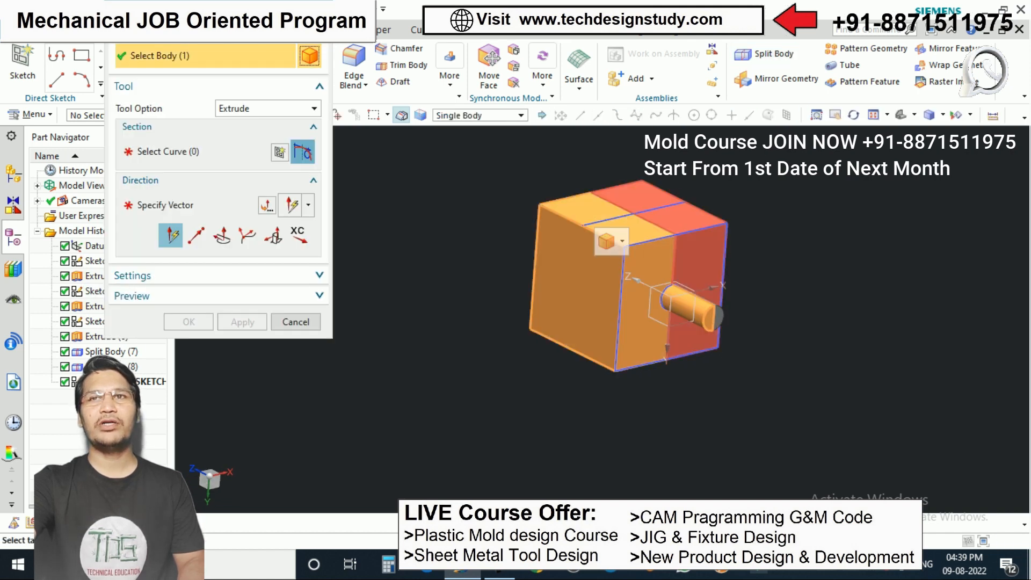
pyautogui.click(704, 207)
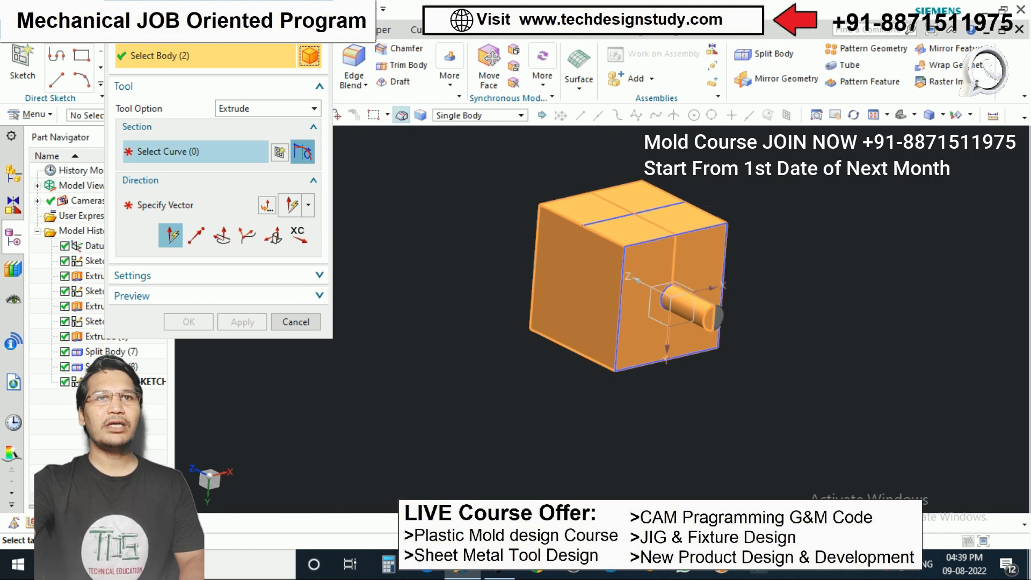
pyautogui.click(195, 151)
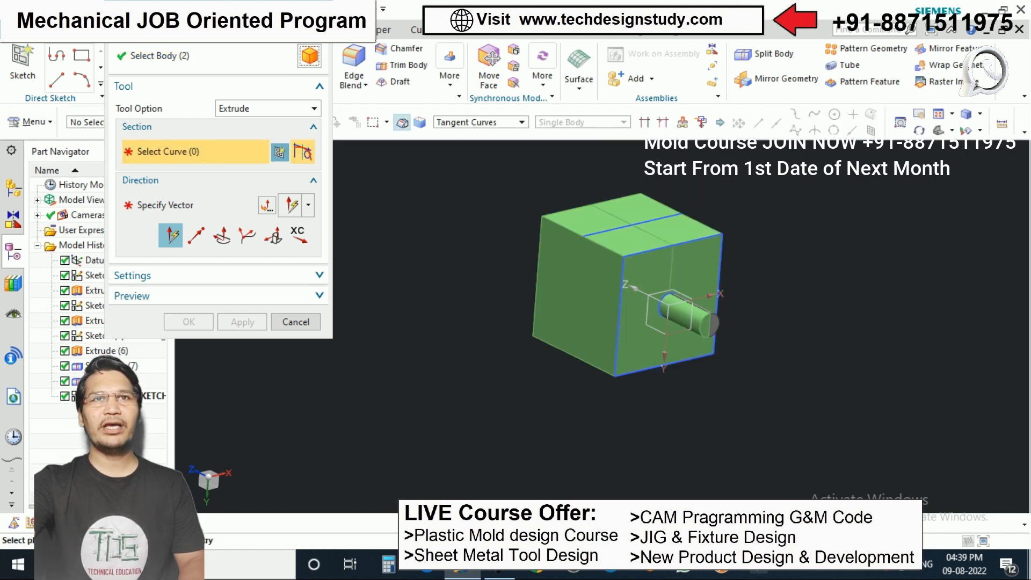
pyautogui.click(269, 109)
pyautogui.click(258, 149)
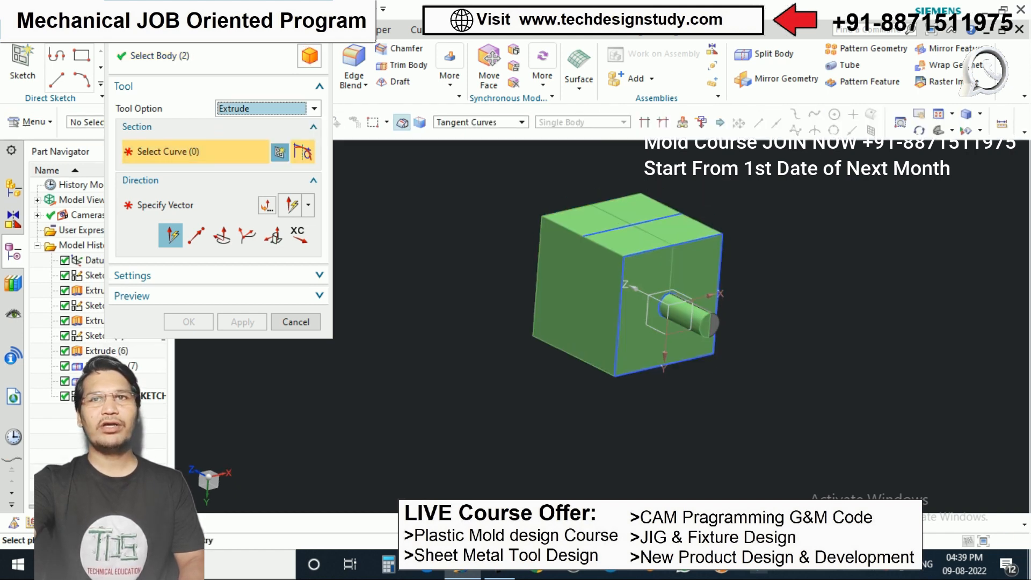
pyautogui.click(639, 224)
pyautogui.scroll(-2, 659, 302)
pyautogui.scroll(2, 659, 302)
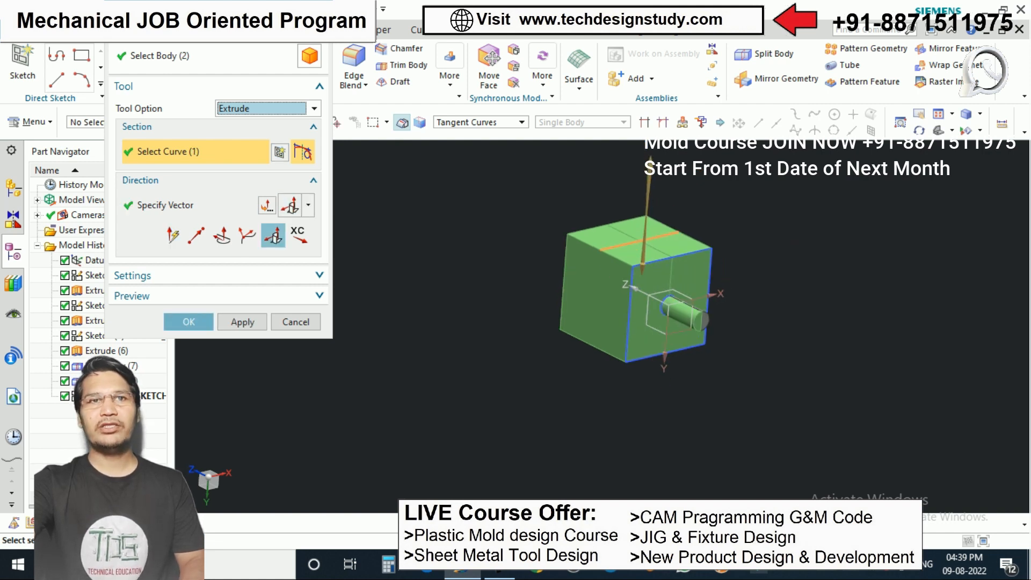
pyautogui.click(188, 322)
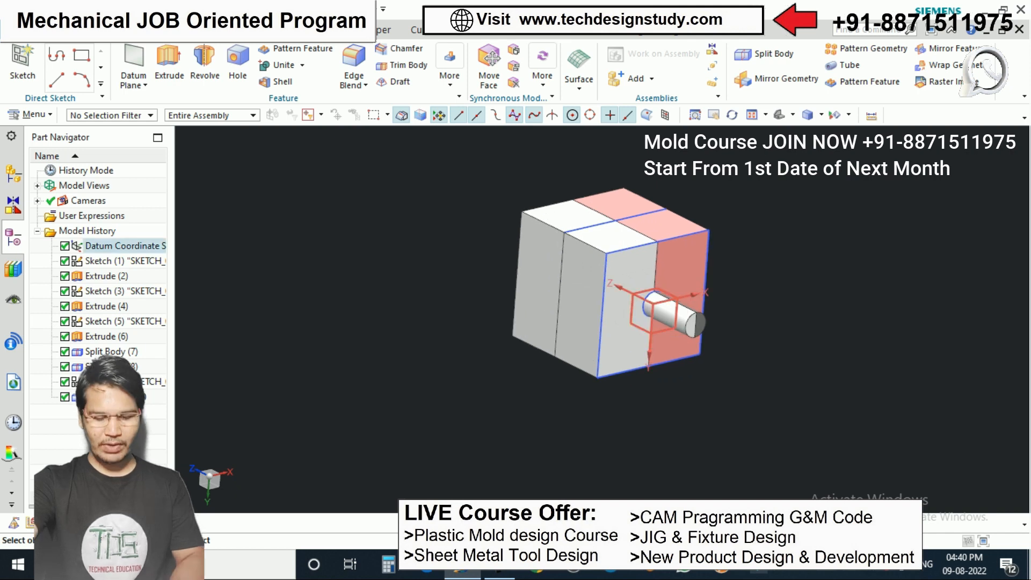
# - Change the display color of the newly separated quarter of the white half to light orange-yellow
pyautogui.hotkey('ctrl', 'b')
pyautogui.click(541, 285)
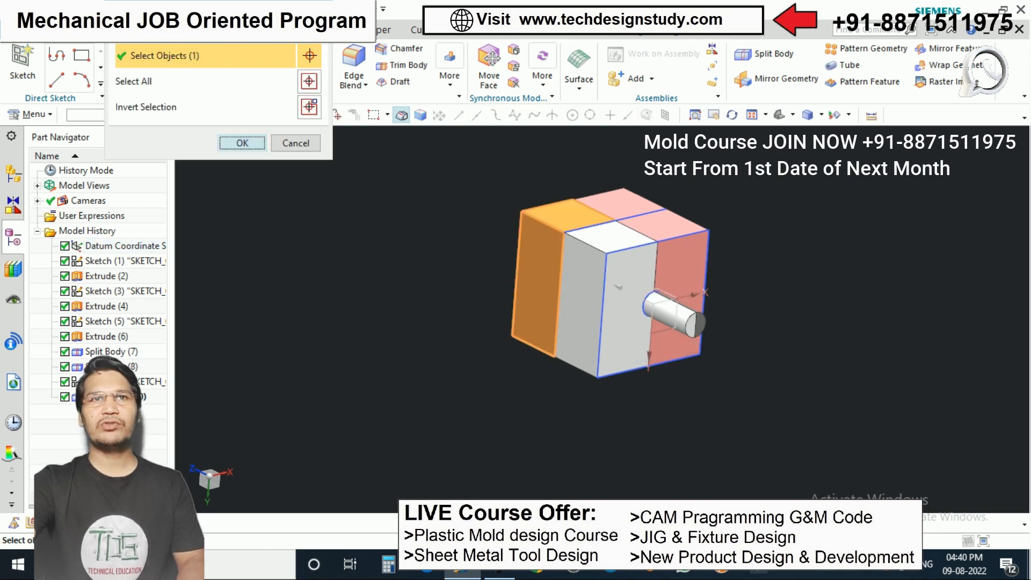
pyautogui.click(243, 142)
pyautogui.click(223, 98)
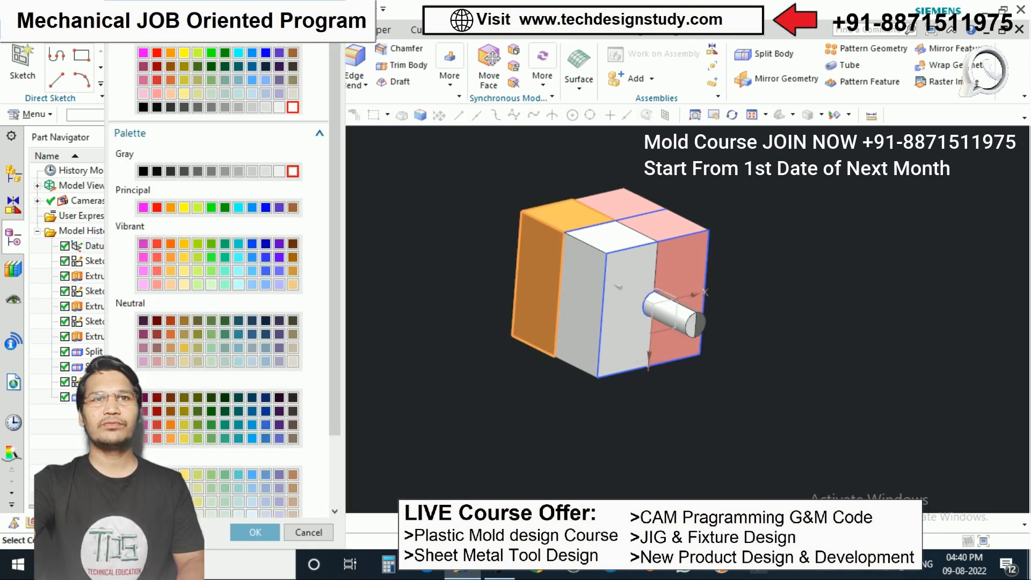
pyautogui.click(255, 532)
pyautogui.click(189, 433)
pyautogui.scroll(-3, 612, 258)
# - Temporarily hide the split block pieces one after another to inspect the remaining boss piece, and show all of them again
pyautogui.moveTo(613, 258); pyautogui.dragTo(725, 274, button='middle')
pyautogui.moveTo(596, 304); pyautogui.dragTo(610, 322, button='middle')
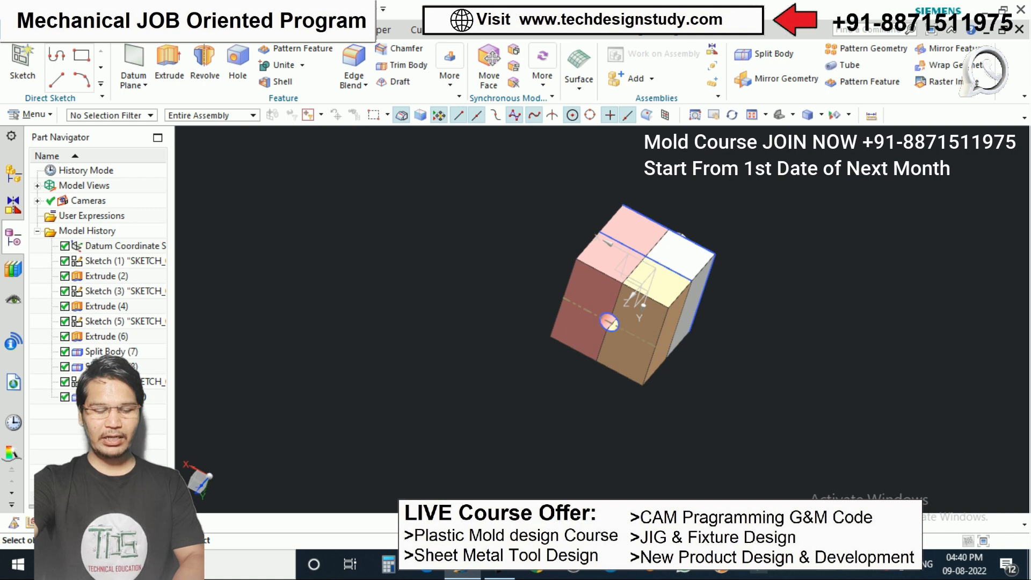
pyautogui.hotkey('ctrl', 'shift', 'i')
pyautogui.click(610, 322)
pyautogui.click(609, 323)
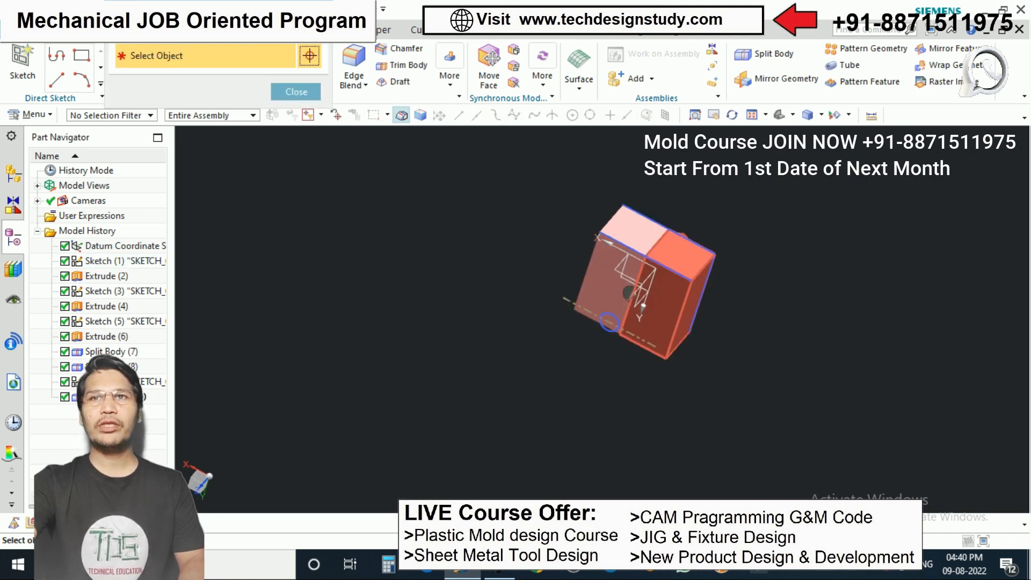
pyautogui.click(609, 323)
pyautogui.moveTo(609, 323); pyautogui.dragTo(588, 310, button='middle')
pyautogui.press('Escape')
pyautogui.scroll(3, 717, 295)
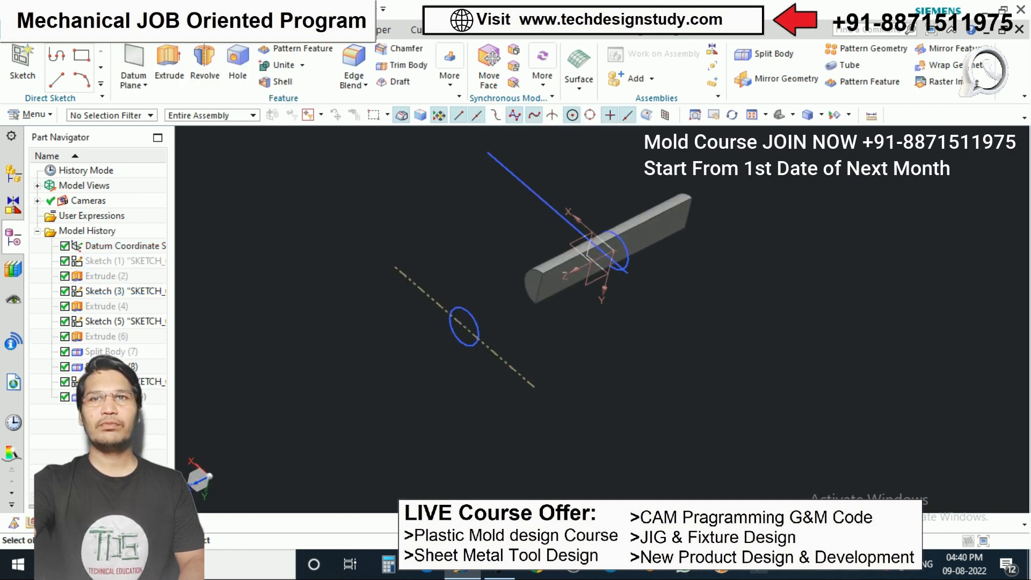
pyautogui.hotkey('ctrl', 'shift', 'u')
pyautogui.scroll(-2, 705, 300)
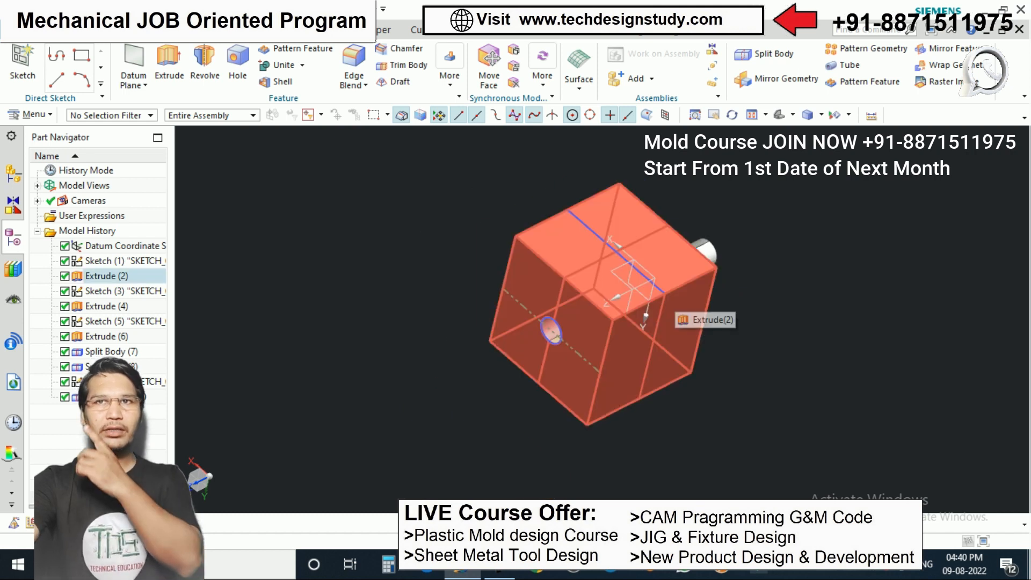
# - Delete all the Split Body features and the split-line sketch from the model history
pyautogui.scroll(-3, 665, 295)
pyautogui.scroll(3, 665, 295)
pyautogui.moveTo(664, 295)
pyautogui.mouseDown(button='middle')
pyautogui.moveTo(637, 293)
pyautogui.moveTo(646, 291)
pyautogui.mouseUp(button='middle')
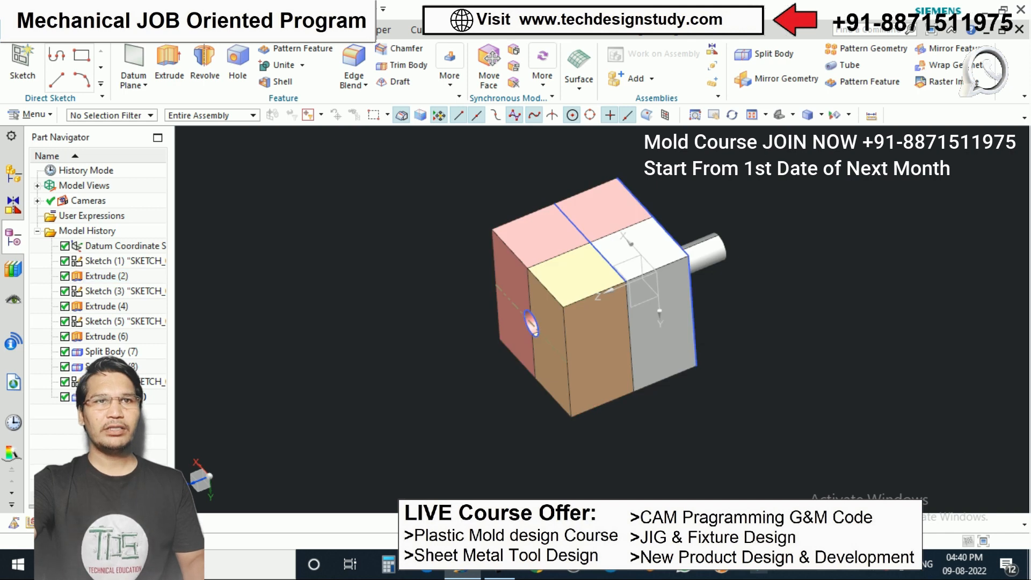
pyautogui.click(111, 352)
pyautogui.keyDown('shift'); pyautogui.click(113, 397); pyautogui.keyUp('shift')
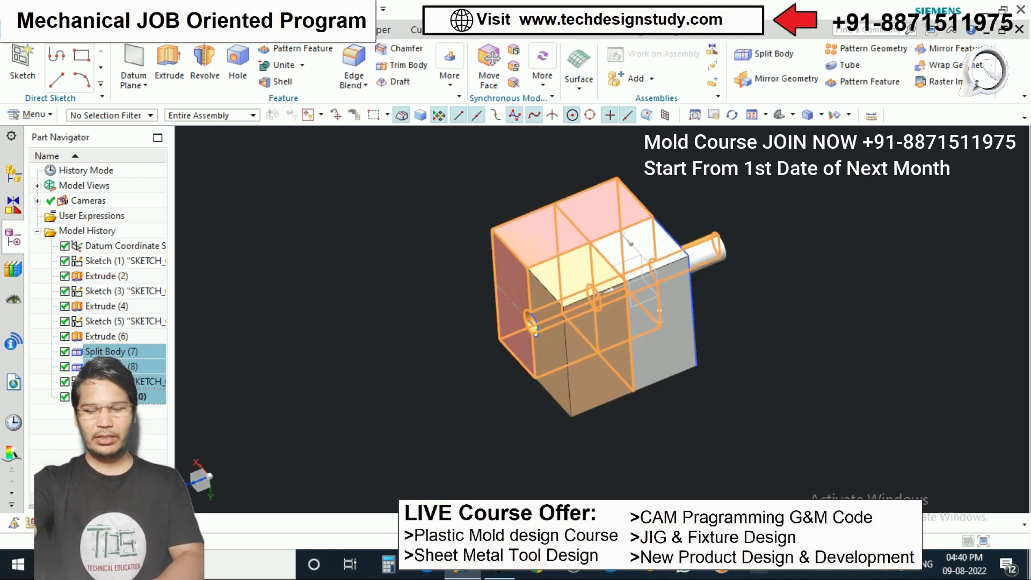
pyautogui.press('Delete')
# - Examine the reunited block from several sides and finish with the boss pointing upward
pyautogui.scroll(-2, 704, 264)
pyautogui.moveTo(704, 263); pyautogui.dragTo(564, 166, button='middle')
pyautogui.moveTo(663, 277); pyautogui.dragTo(634, 256, button='middle')
pyautogui.scroll(2, 637, 302)
pyautogui.scroll(-2, 634, 301)
pyautogui.scroll(-1, 650, 287)
pyautogui.scroll(2, 675, 293)
pyautogui.scroll(-1, 658, 306)
pyautogui.moveTo(676, 293); pyautogui.dragTo(647, 306, button='middle')
pyautogui.scroll(-1, 658, 301)
pyautogui.scroll(2, 600, 292)
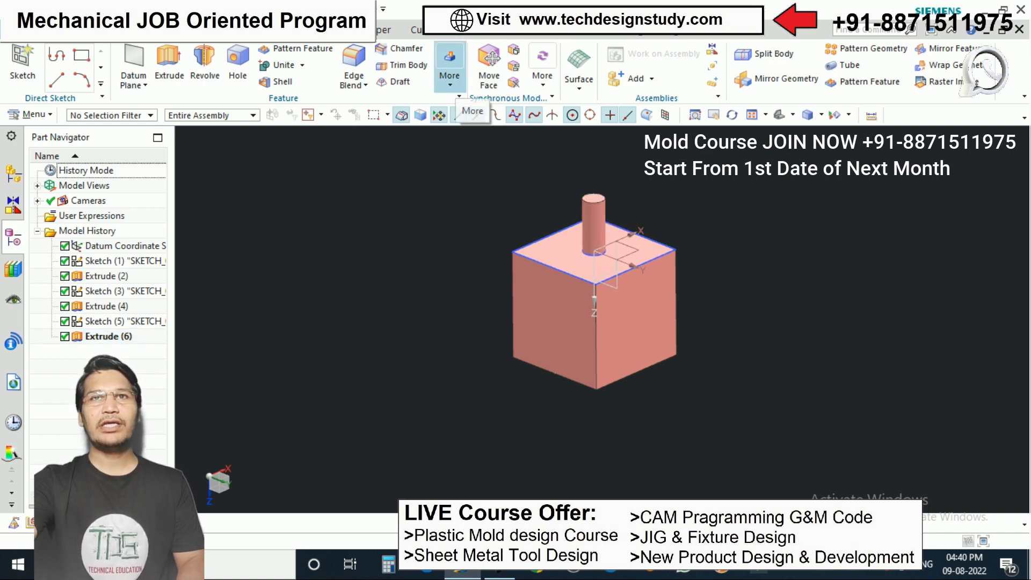
# - Scale the block and its boss uniformly by a factor of 0.5 with the Scale Body command
pyautogui.click(450, 75)
pyautogui.click(561, 119)
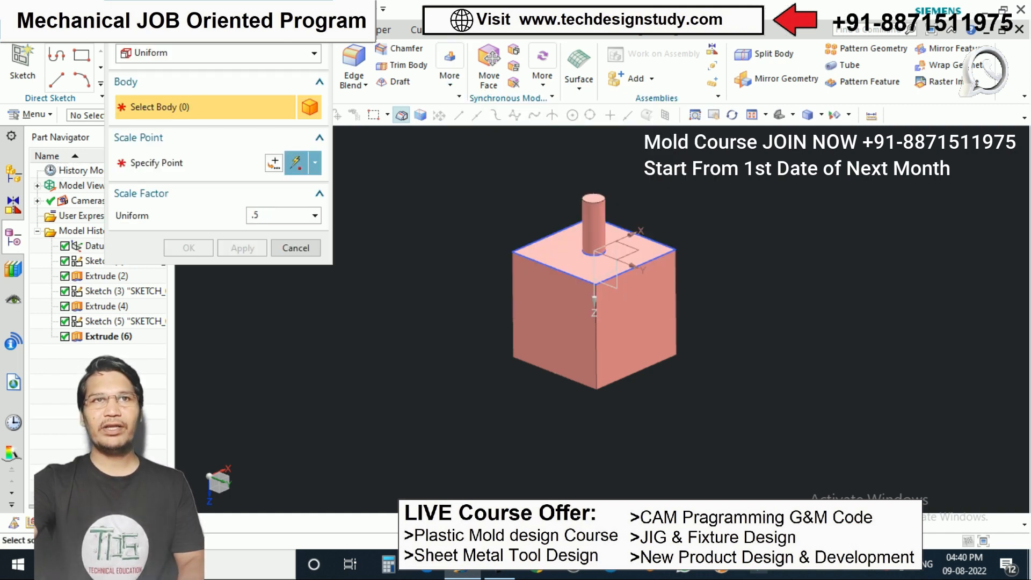
pyautogui.click(595, 301)
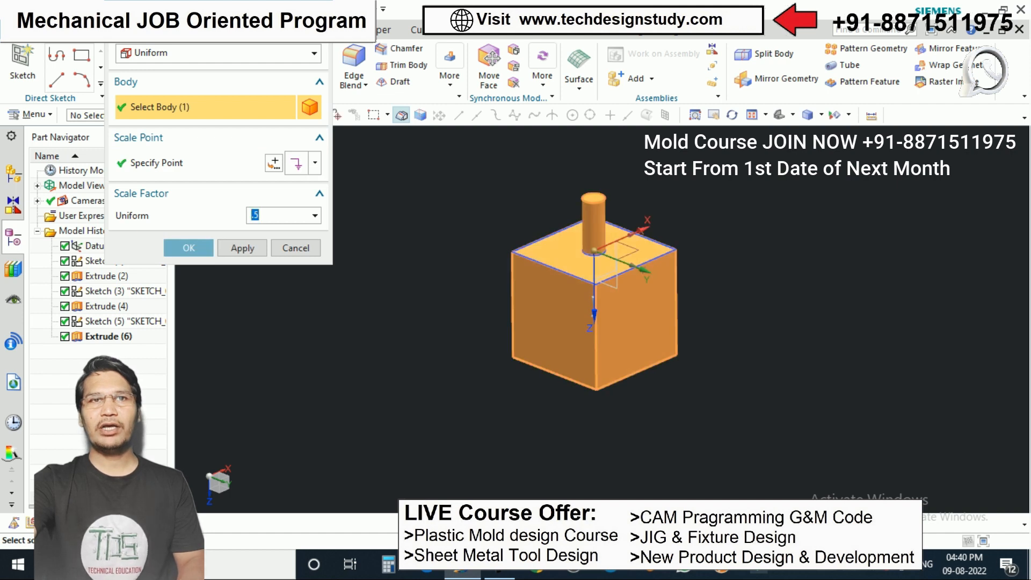
pyautogui.press('Return')
pyautogui.scroll(4, 621, 267)
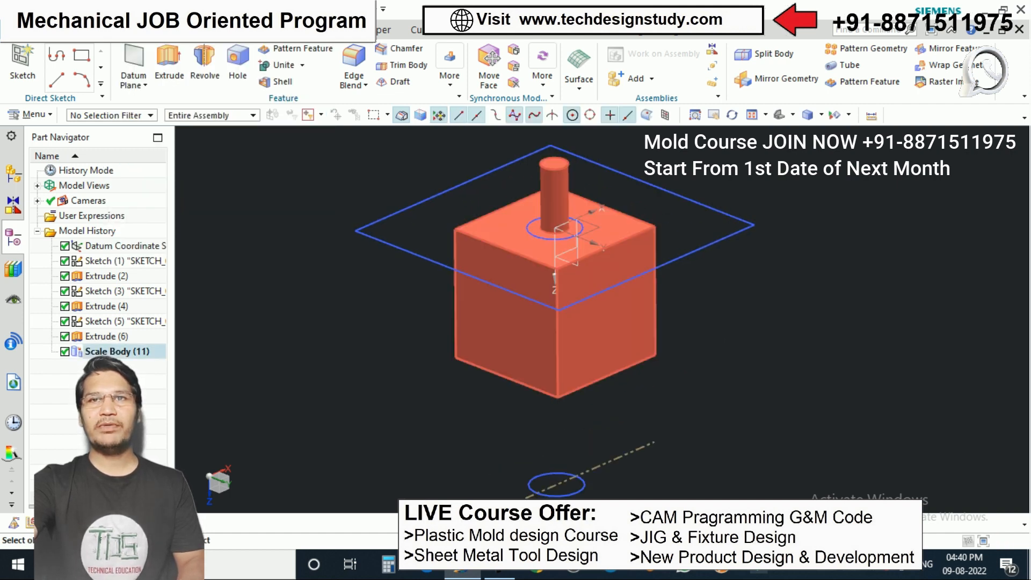
pyautogui.scroll(2, 534, 242)
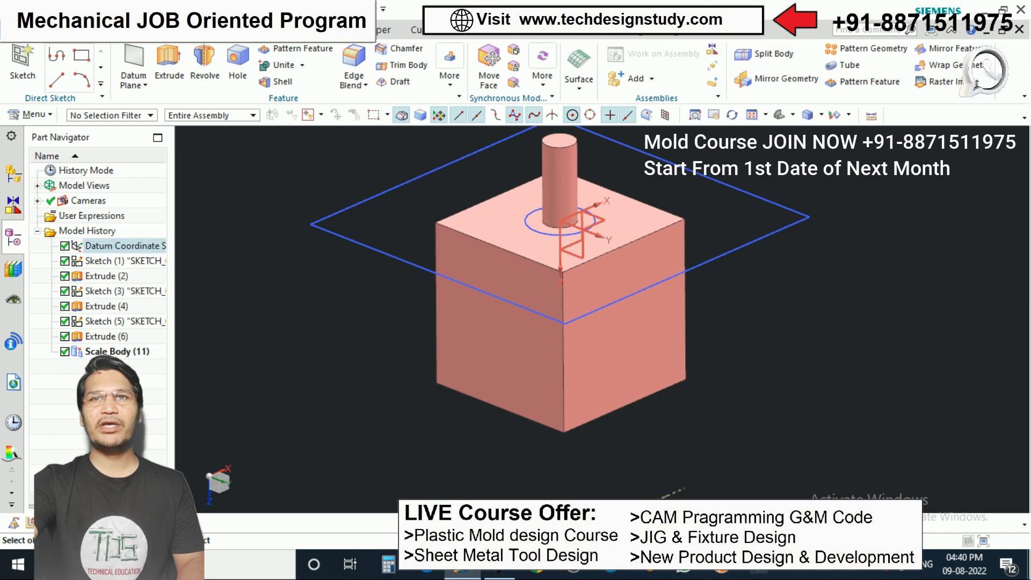
# - Measure the length of one top edge of the scaled block, and close the measurement without keeping it
pyautogui.press('s')
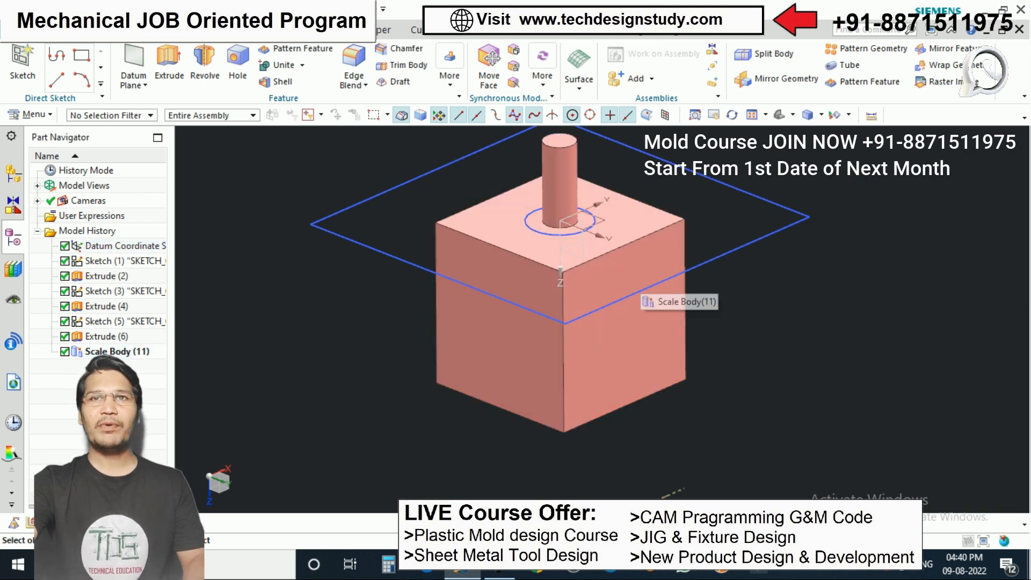
pyautogui.press('Escape')
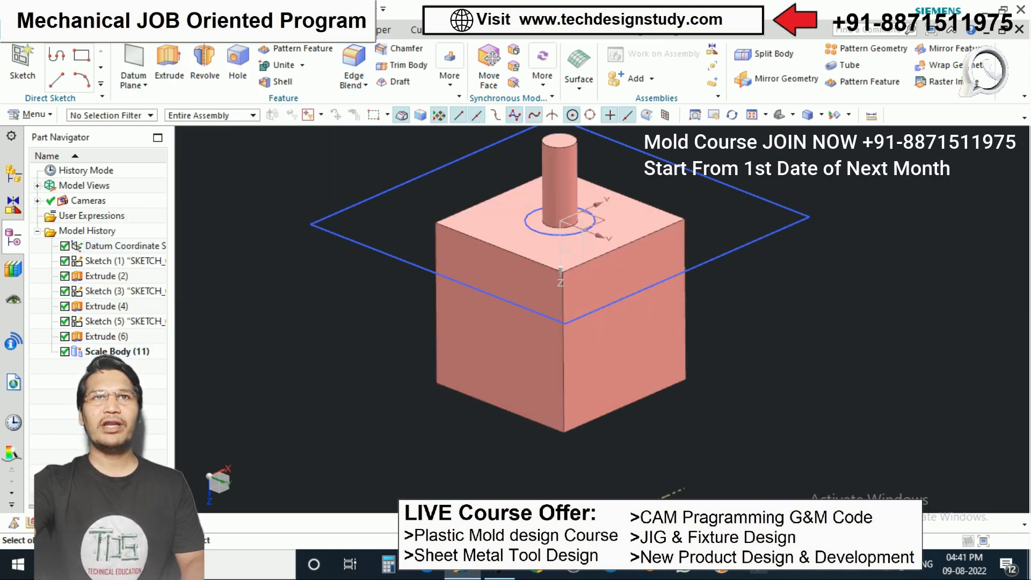
pyautogui.click(141, 30)
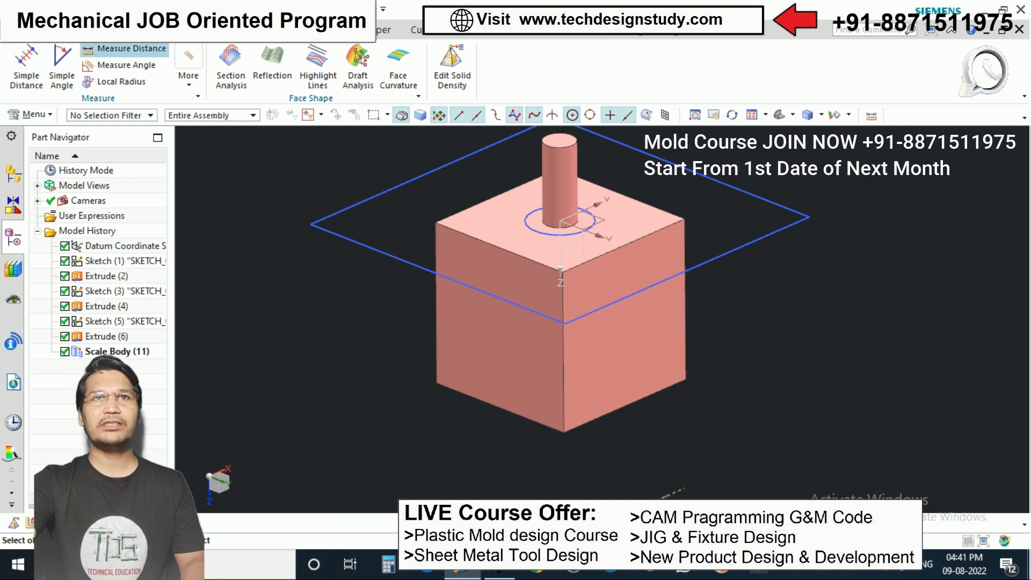
pyautogui.click(124, 48)
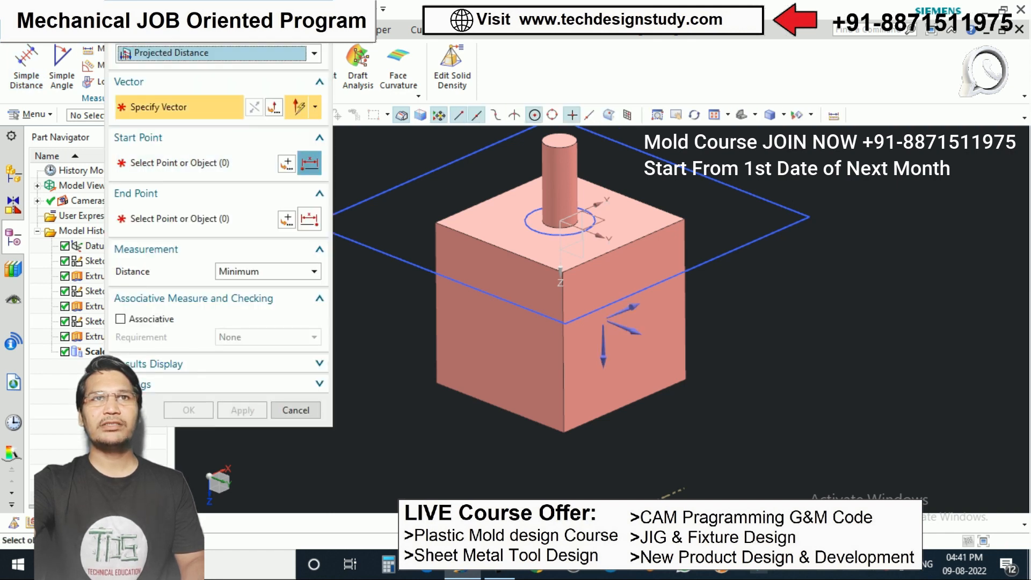
pyautogui.click(215, 53)
pyautogui.click(146, 116)
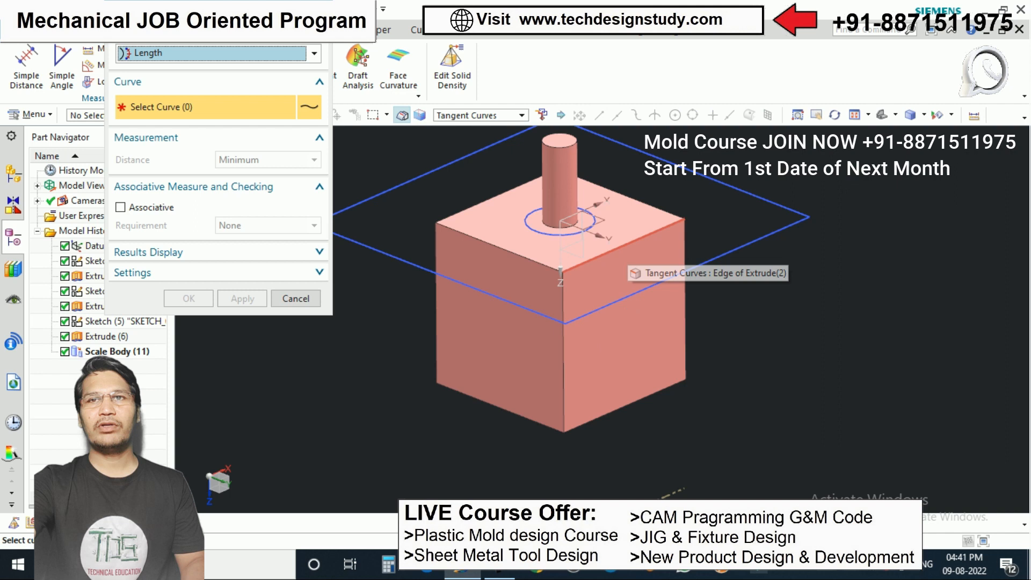
pyautogui.click(623, 247)
pyautogui.click(296, 298)
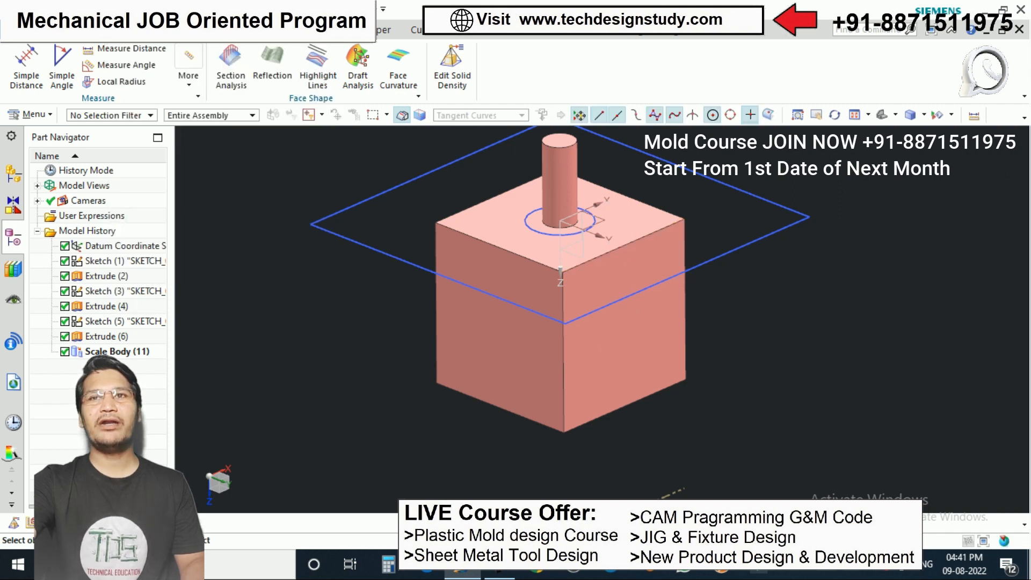
# - Undo the last scaling of the block
pyautogui.scroll(-1, 693, 278)
pyautogui.hotkey('ctrl', 'z')
pyautogui.scroll(-3, 589, 265)
# - Scale the block and its boss uniformly by a factor of 2 with the Scale Body command
pyautogui.click(220, 30)
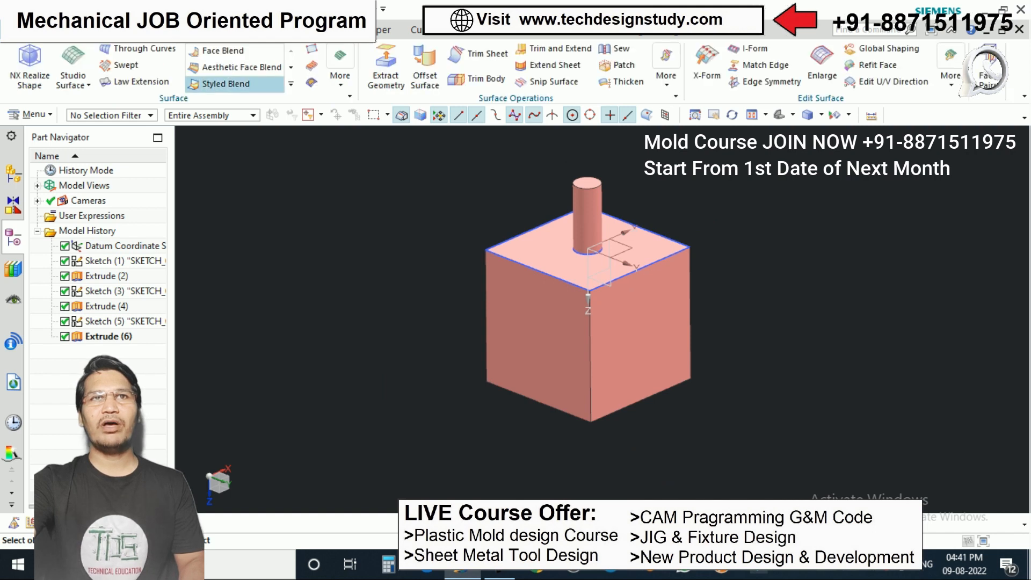
pyautogui.click(340, 75)
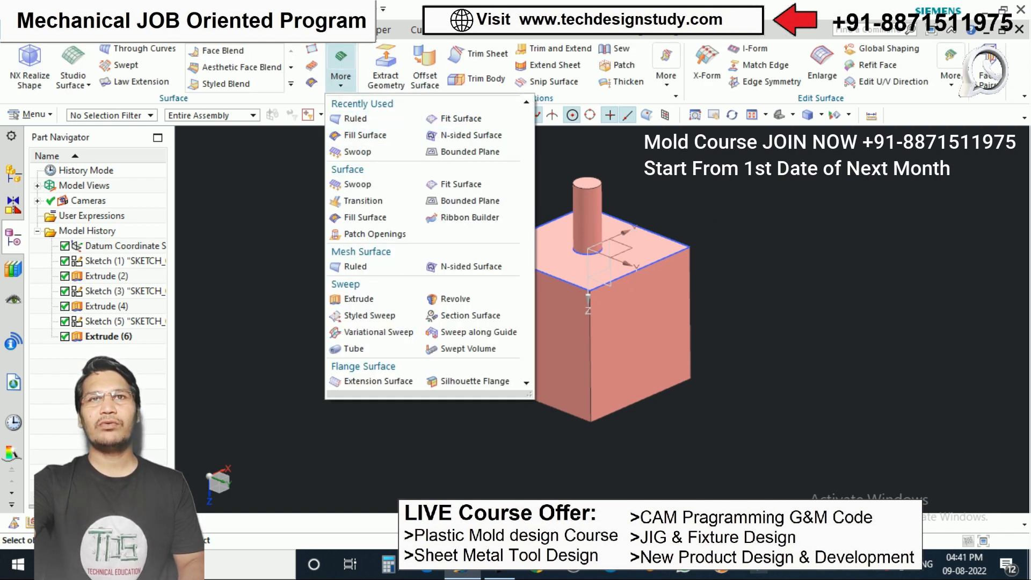
pyautogui.click(54, 30)
pyautogui.click(53, 30)
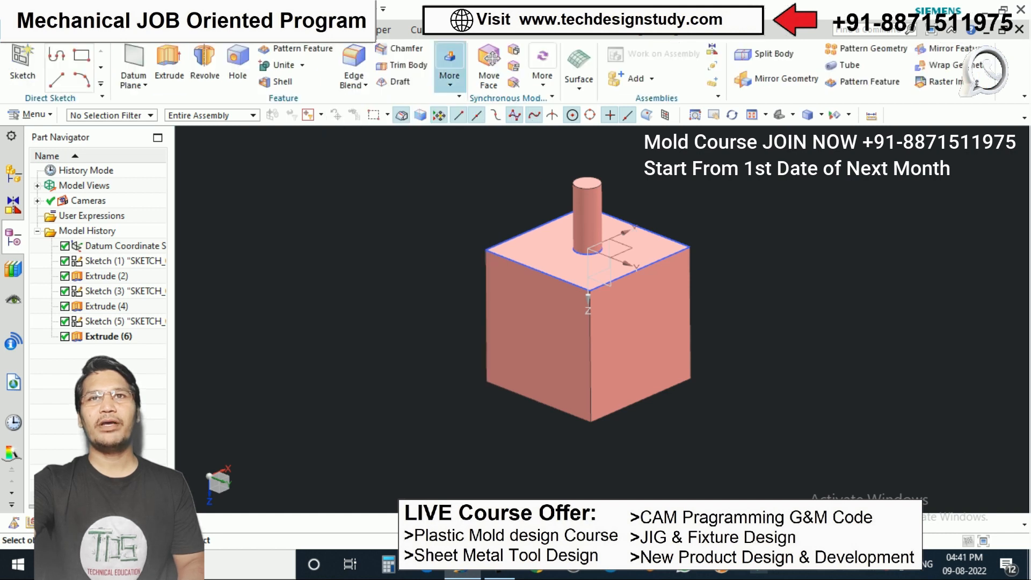
pyautogui.click(450, 75)
pyautogui.click(559, 118)
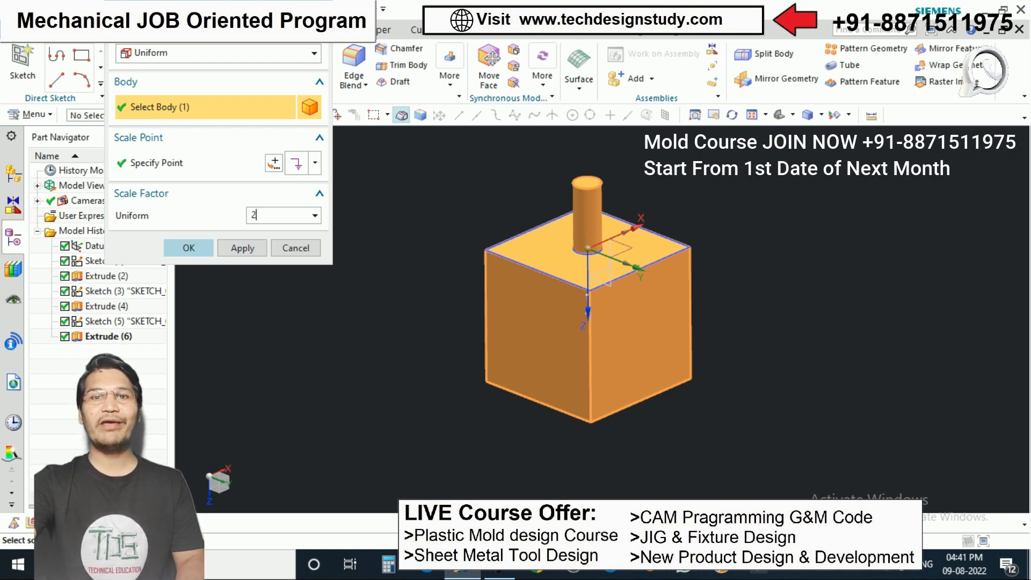
pyautogui.press('Return')
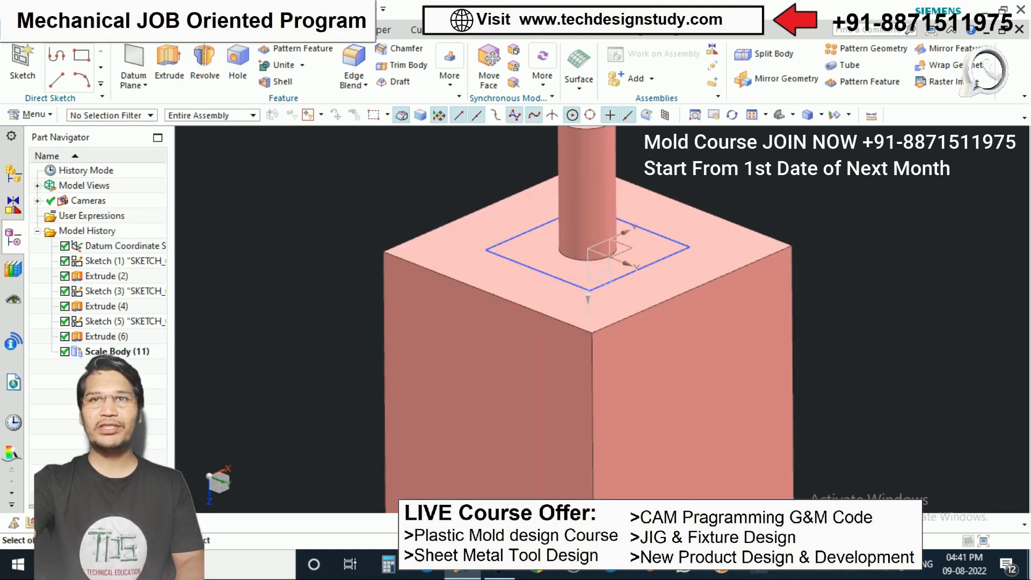
pyautogui.scroll(-2, 562, 244)
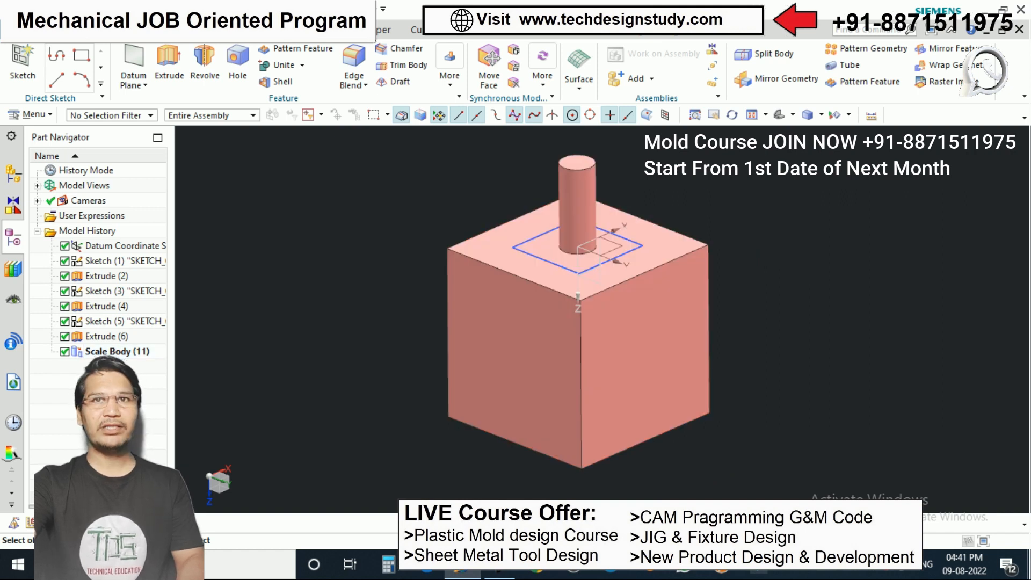
# - Measure the length of a top edge of the enlarged block, and close the measurement without keeping it
pyautogui.click(872, 115)
pyautogui.click(218, 53)
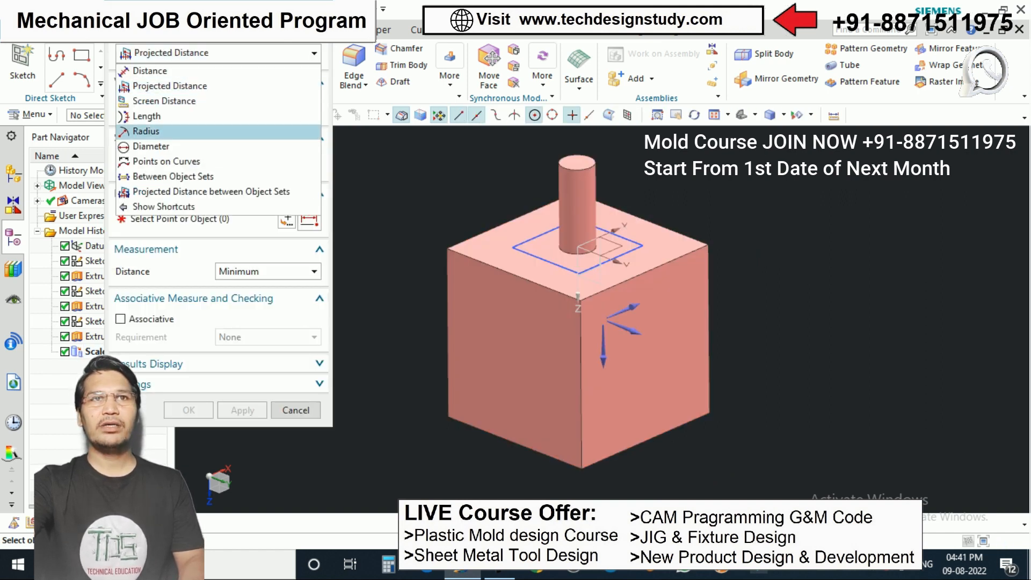
pyautogui.click(146, 116)
pyautogui.click(639, 274)
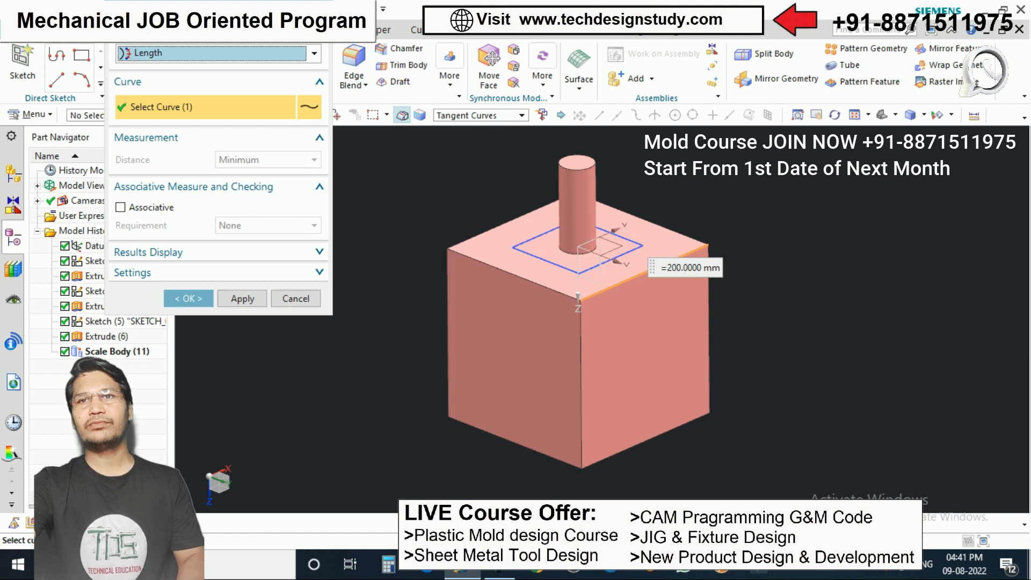
pyautogui.click(295, 299)
pyautogui.scroll(-1, 506, 284)
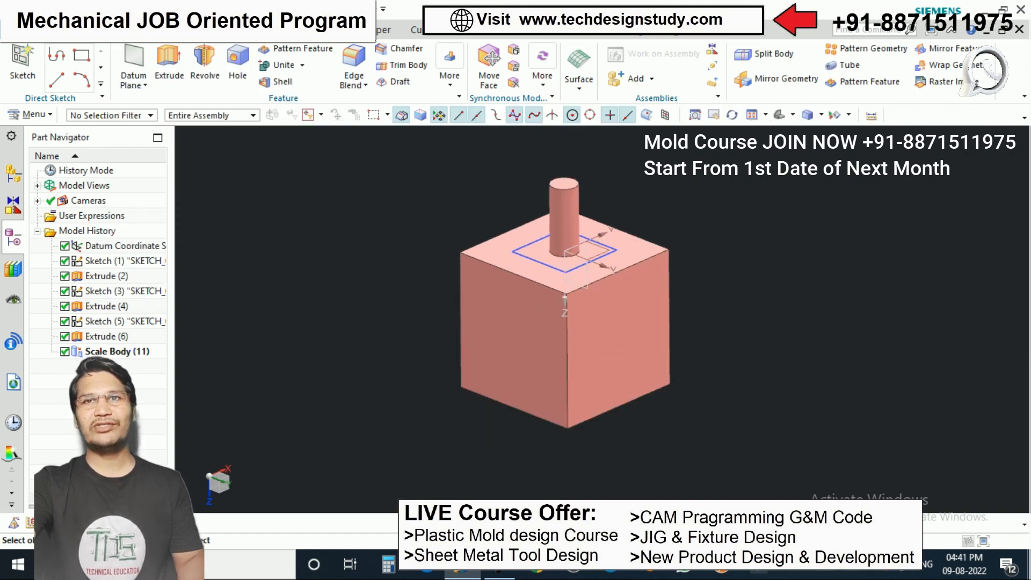
# - Undo the uniform scaling by a factor of 2 on the block and boss
pyautogui.scroll(1, 596, 293)
pyautogui.hotkey('ctrl', 'z')
pyautogui.scroll(-2, 606, 258)
pyautogui.scroll(3, 583, 282)
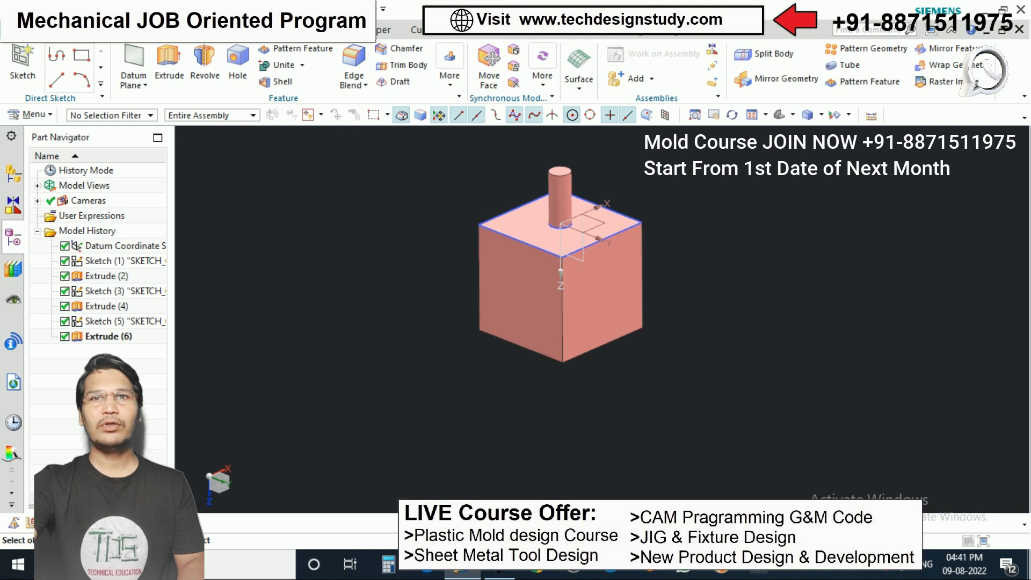
pyautogui.scroll(1, 602, 285)
pyautogui.scroll(-1, 606, 301)
pyautogui.moveTo(607, 258); pyautogui.dragTo(626, 239, button='middle')
pyautogui.scroll(1, 626, 231)
pyautogui.scroll(1, 626, 233)
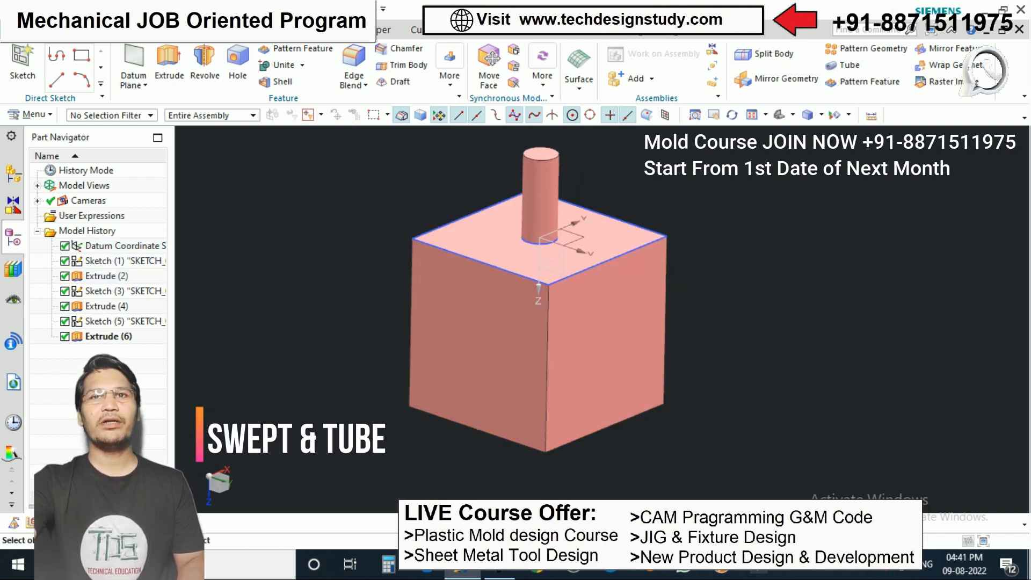
pyautogui.scroll(-2, 580, 281)
pyautogui.scroll(1, 554, 288)
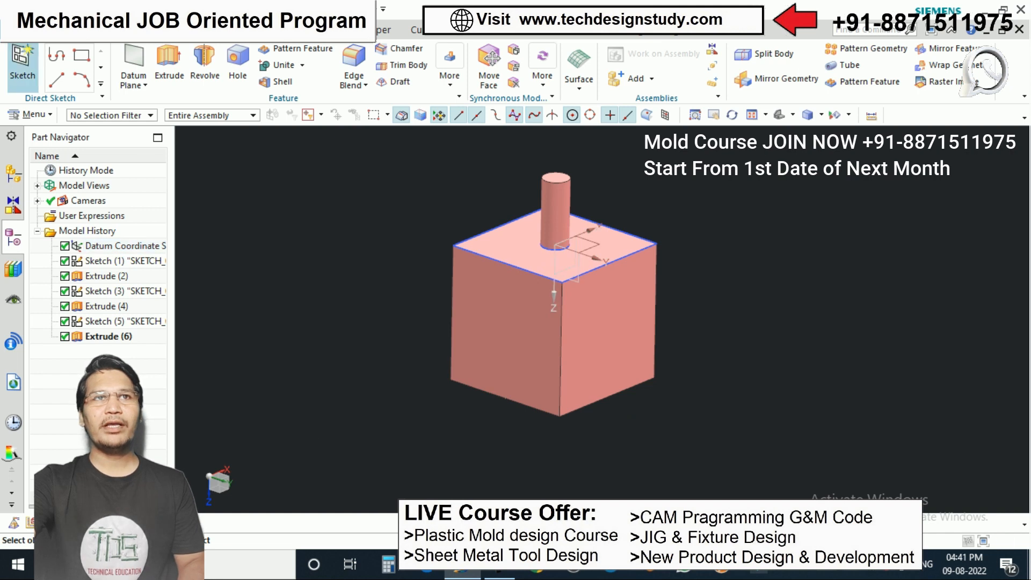
# - Start a sketch on the block's side face and draw a rectangle centred on the sketch origin, about 27.8 by 40.4 mm
pyautogui.click(21, 62)
pyautogui.click(551, 306)
pyautogui.click(242, 199)
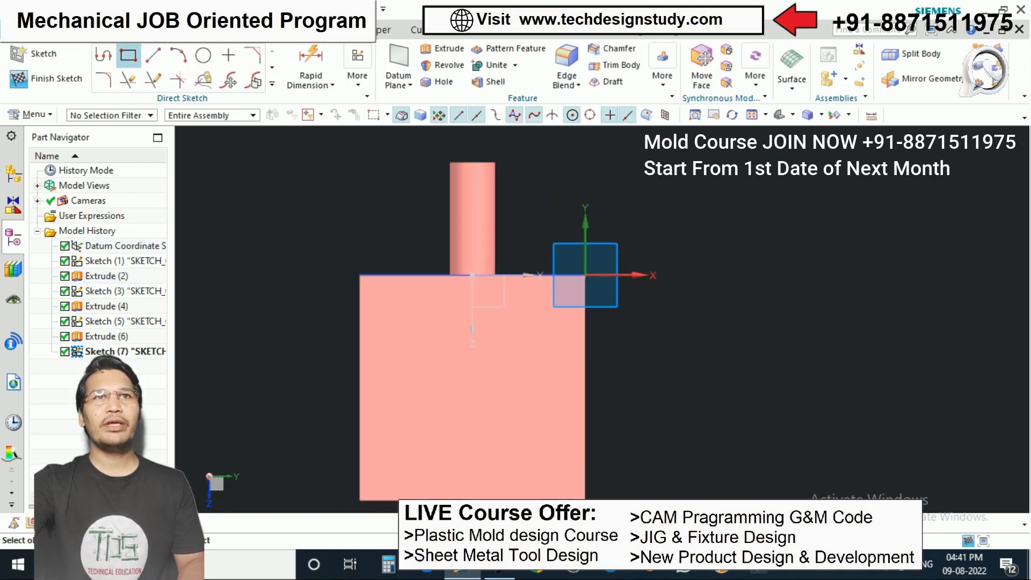
pyautogui.click(585, 275)
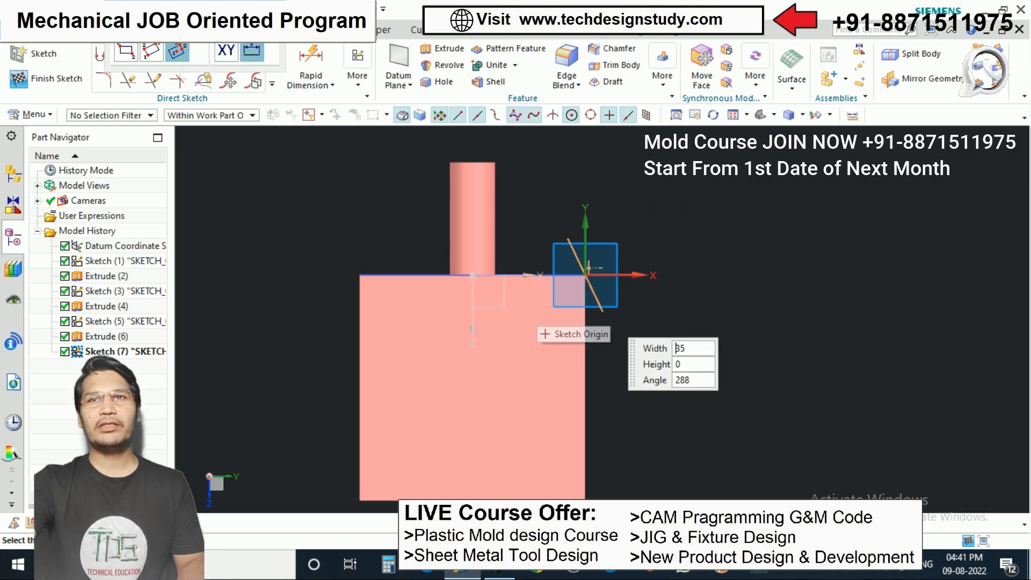
pyautogui.click(555, 321)
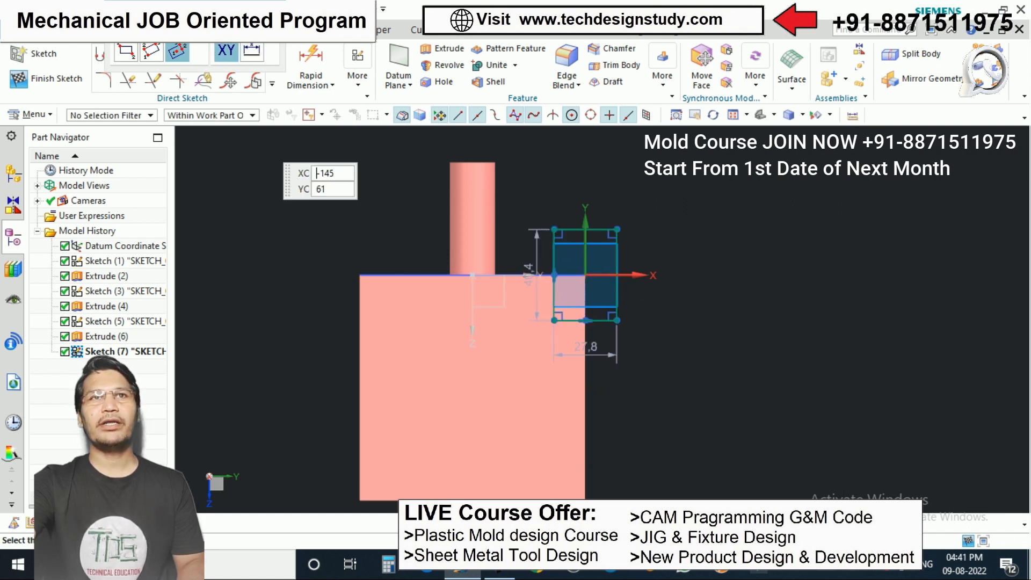
pyautogui.press('Escape')
pyautogui.scroll(-2, 585, 253)
pyautogui.scroll(2, 602, 244)
# - Sketch a circle about 17.6 mm in diameter, centred on the midpoint of the rectangle's outer vertical side
pyautogui.click(203, 55)
pyautogui.scroll(1, 579, 275)
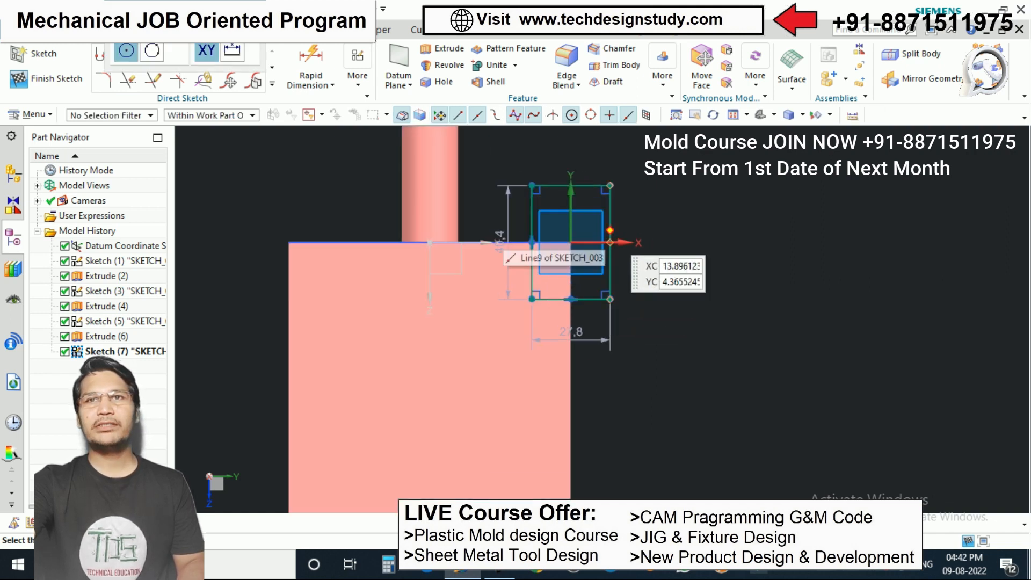
pyautogui.click(610, 242)
pyautogui.click(628, 260)
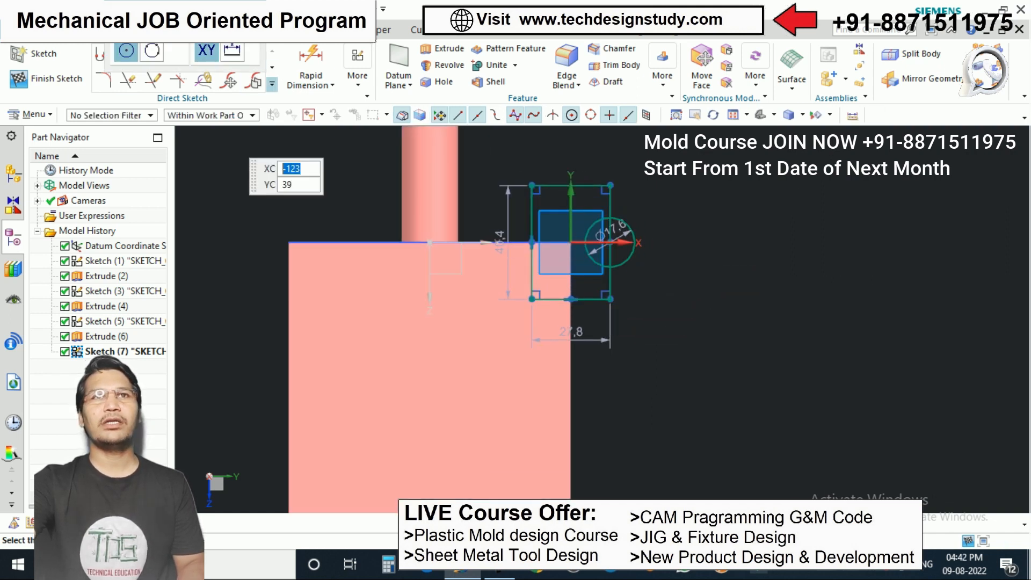
pyautogui.press('Escape')
# - Trim the circle's outer half and the rectangle side inside it to leave a semicircular notch, and finish the sketch
pyautogui.click(128, 81)
pyautogui.scroll(5, 632, 237)
pyautogui.moveTo(645, 174); pyautogui.dragTo(553, 226)
pyautogui.scroll(-4, 649, 221)
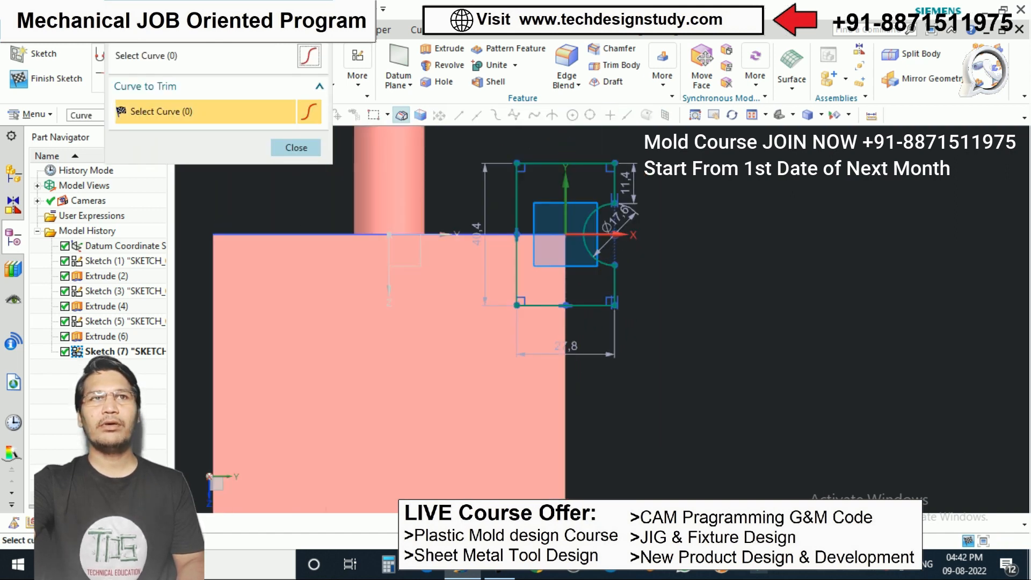
pyautogui.click(296, 147)
pyautogui.click(45, 78)
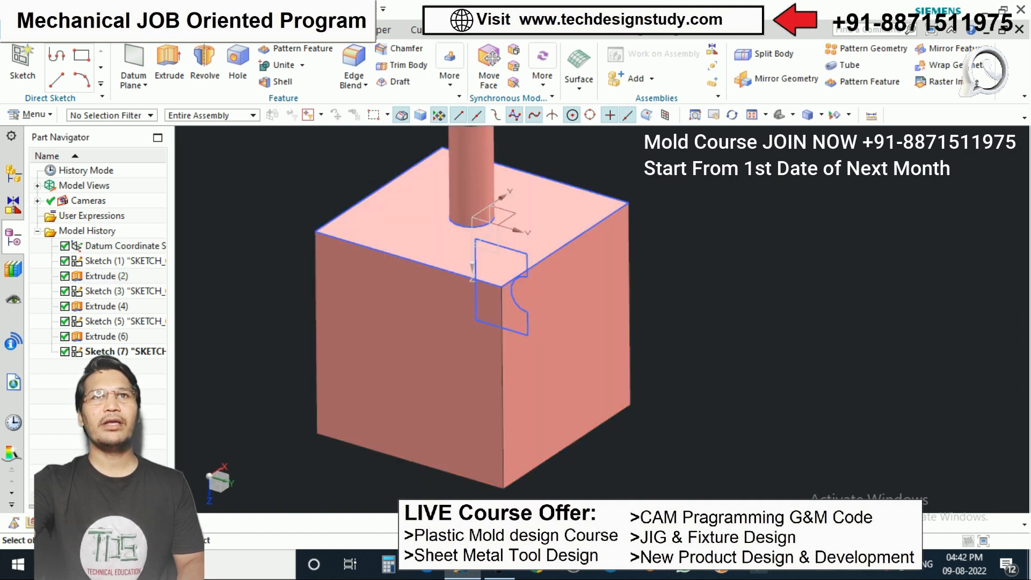
# - Start a Swept feature with the notched rectangle as section and the adjacent top edge of the block as guide
pyautogui.click(141, 30)
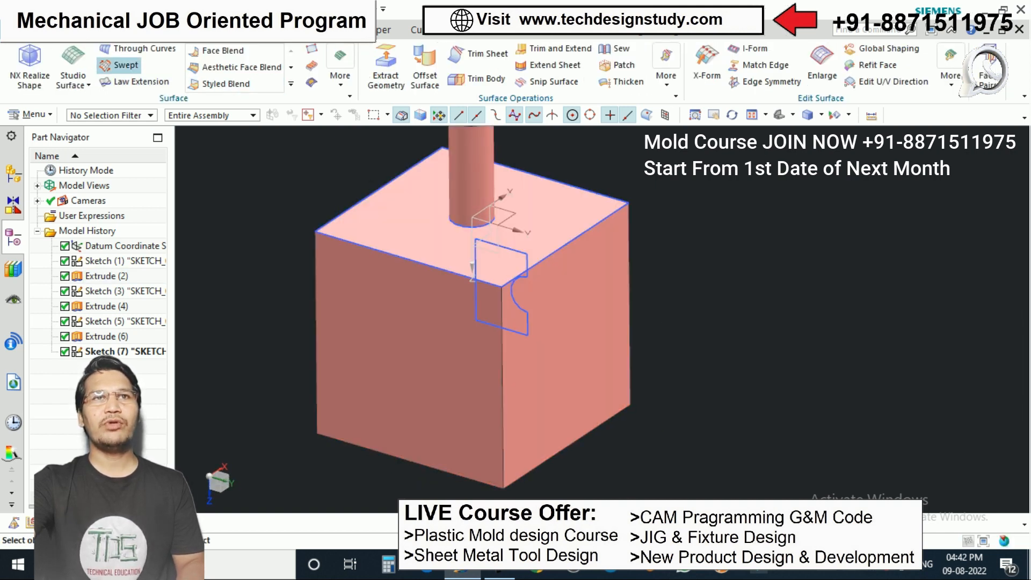
pyautogui.click(122, 65)
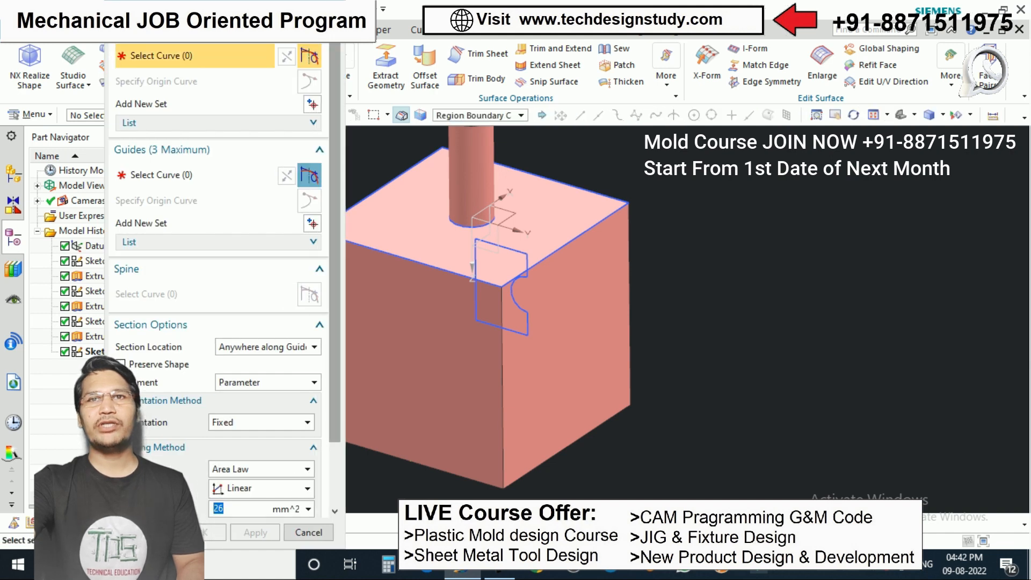
pyautogui.click(494, 265)
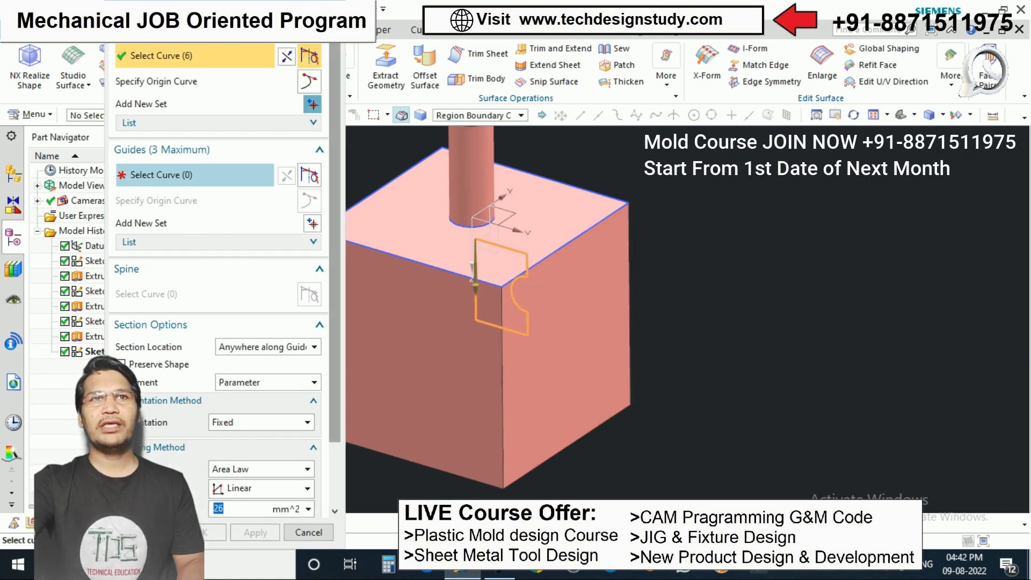
pyautogui.click(195, 175)
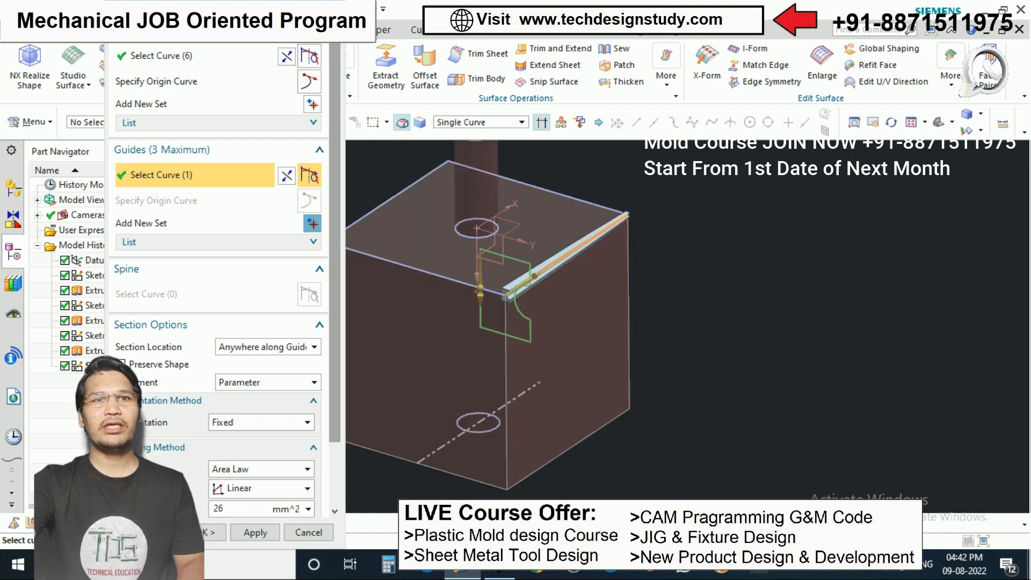
# - Try Face Normals as the sweep's orientation method, and return it to Fixed
pyautogui.scroll(-1, 258, 400)
pyautogui.click(261, 392)
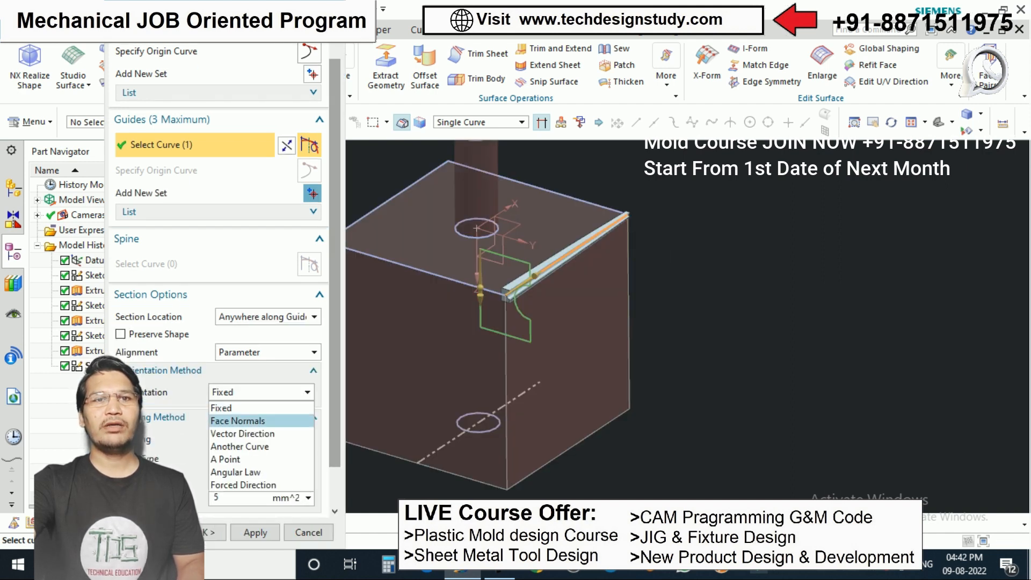
pyautogui.click(237, 420)
pyautogui.click(261, 392)
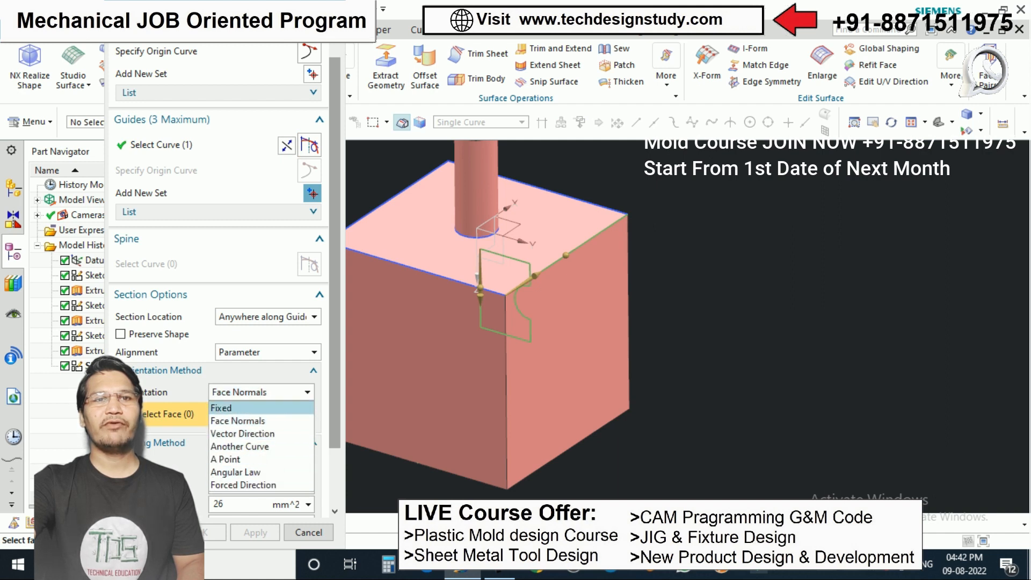
pyautogui.click(222, 408)
pyautogui.scroll(-2, 548, 363)
pyautogui.scroll(2, 513, 384)
pyautogui.scroll(-2, 218, 322)
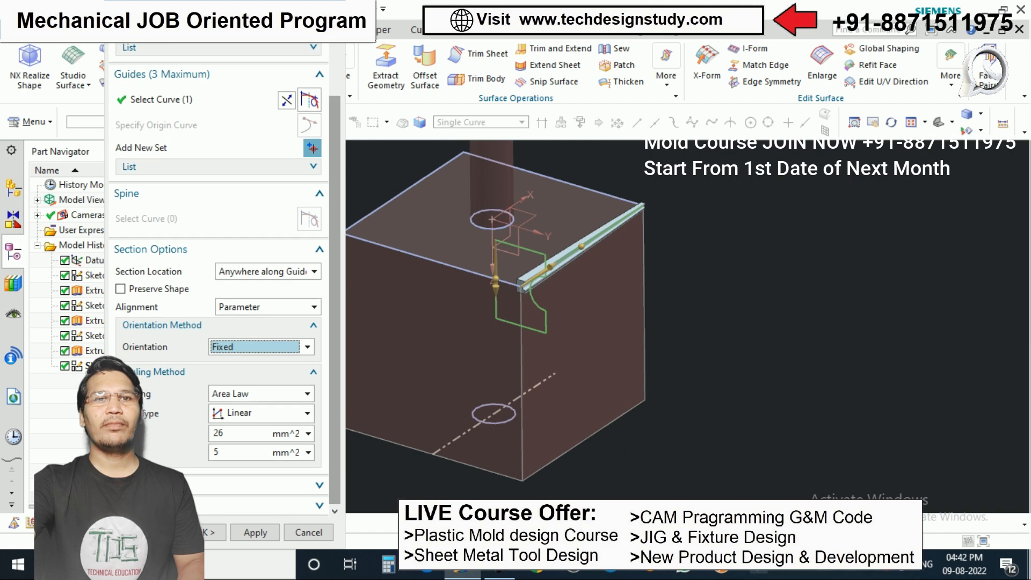
# - Set the sweep's scaling to Constant and create the swept body along the block's top edge
pyautogui.click(261, 394)
pyautogui.click(237, 408)
pyautogui.scroll(-2, 644, 236)
pyautogui.moveTo(645, 237); pyautogui.dragTo(623, 236, button='middle')
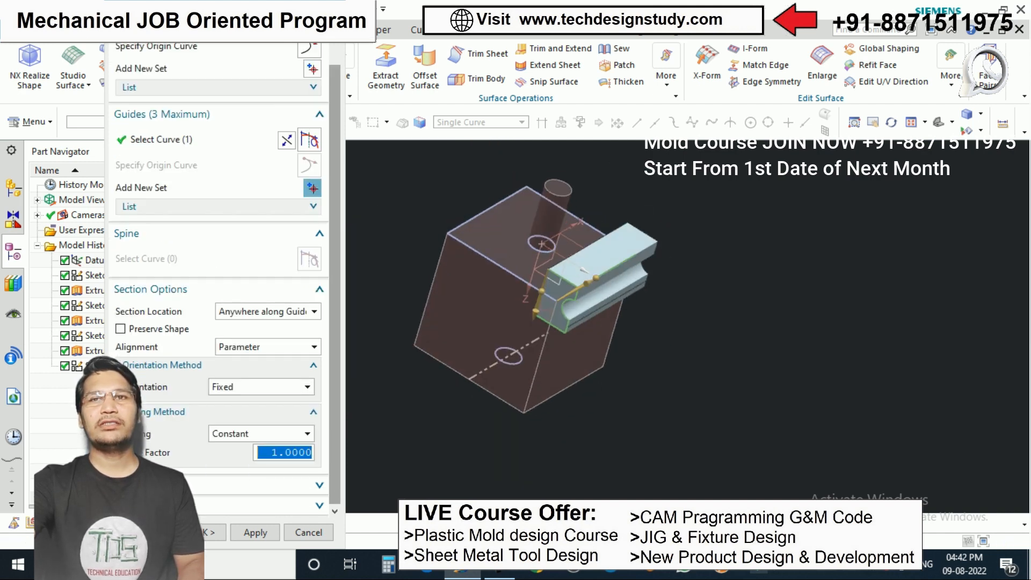
pyautogui.scroll(2, 623, 237)
pyautogui.moveTo(559, 249); pyautogui.dragTo(578, 228, button='middle')
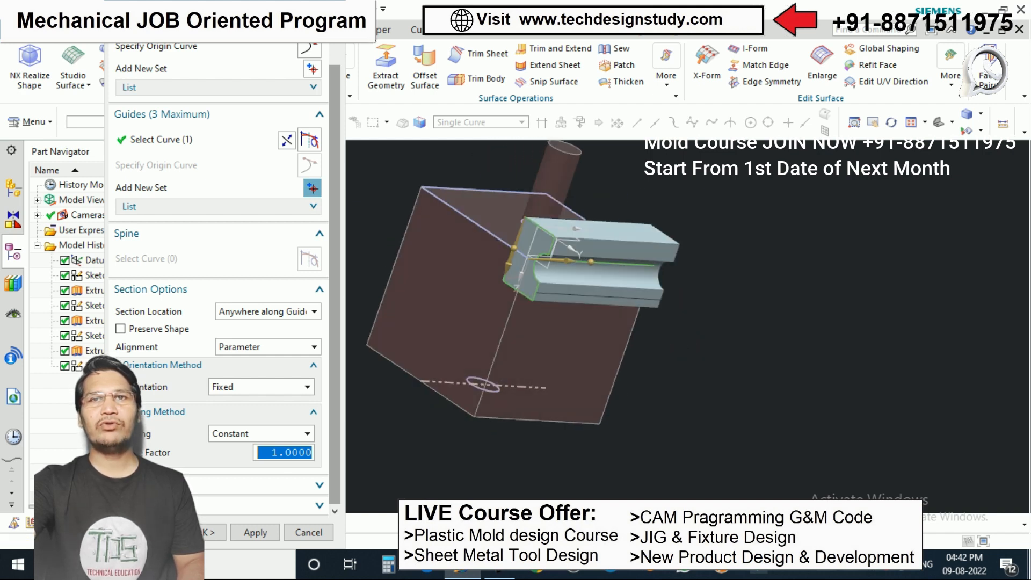
pyautogui.scroll(-2, 644, 277)
pyautogui.moveTo(644, 277); pyautogui.dragTo(618, 280, button='middle')
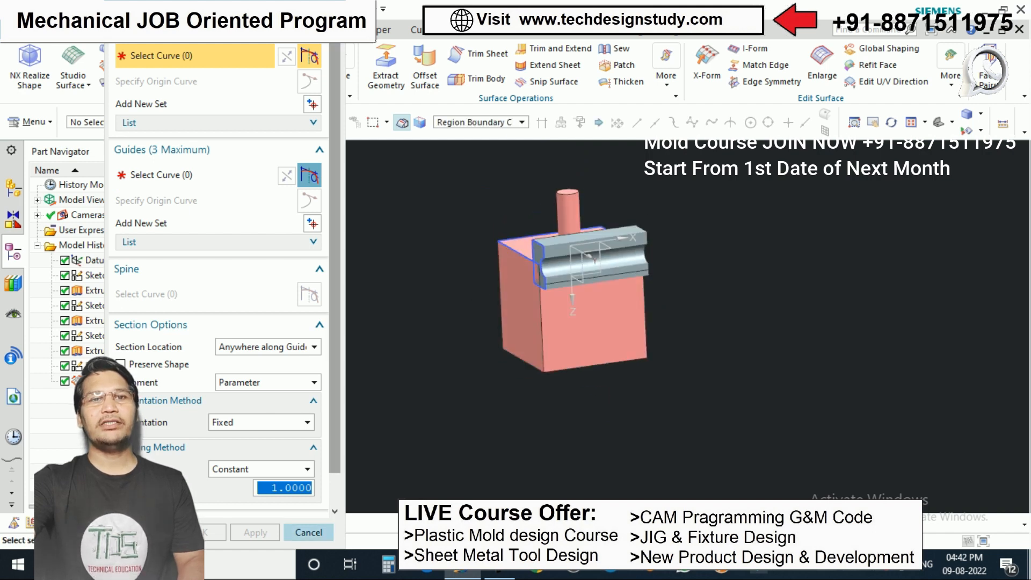
pyautogui.click(309, 533)
pyautogui.scroll(3, 563, 248)
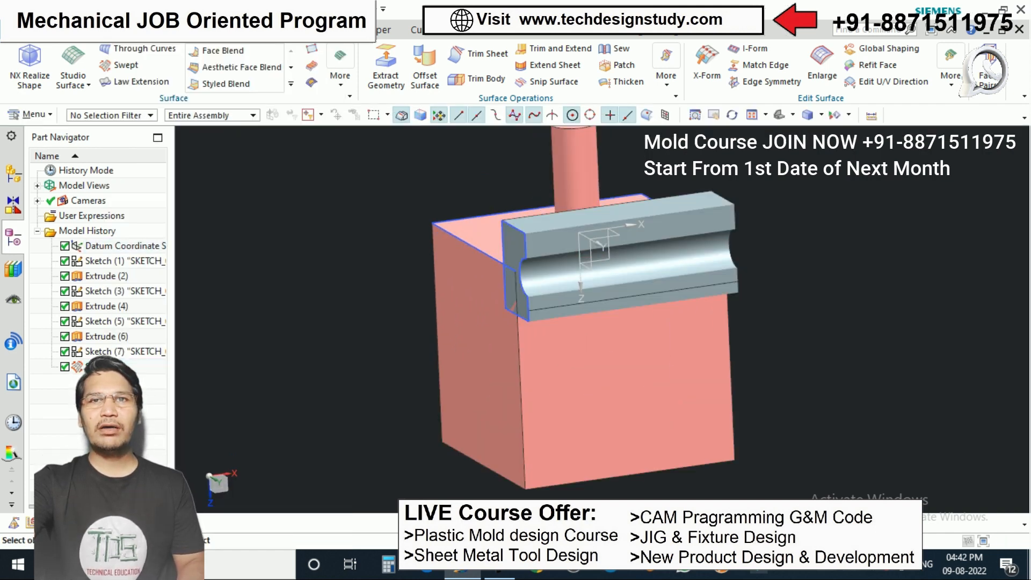
# - Undo the swept body and its notched profile sketch
pyautogui.moveTo(529, 246); pyautogui.dragTo(552, 231, button='middle')
pyautogui.scroll(-2, 552, 230)
pyautogui.scroll(1, 552, 231)
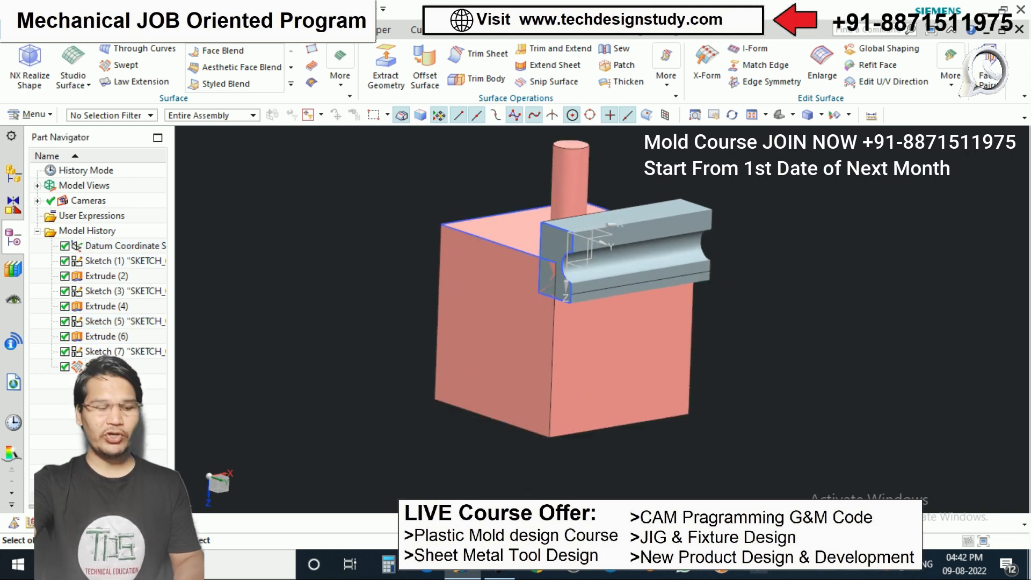
pyautogui.hotkey('ctrl', 'z')
pyautogui.hotkey('ctrl', 'z')
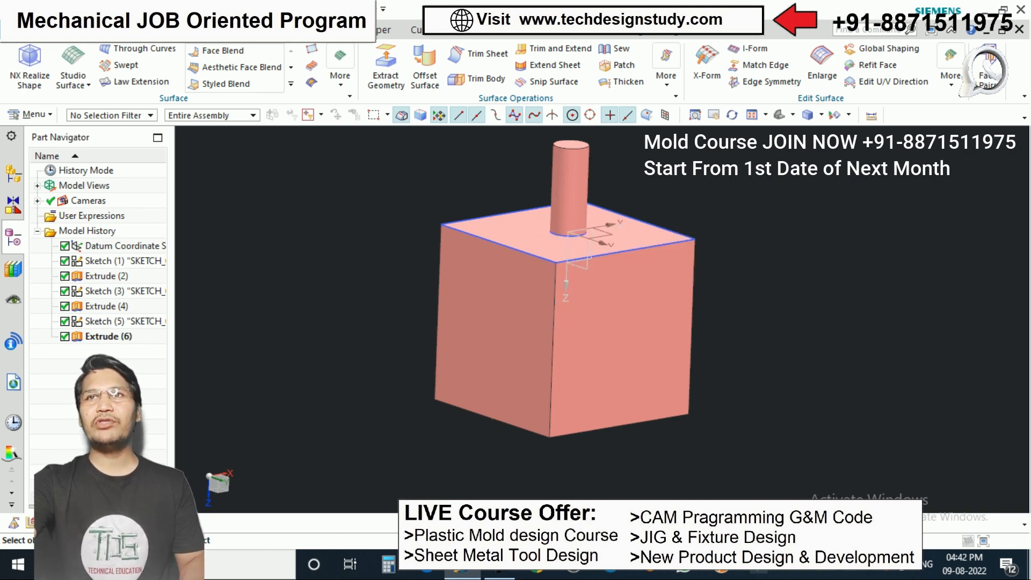
# - Create a tube along one top edge of the block with a 10 mm outer and 5 mm inner diameter
pyautogui.click(48, 30)
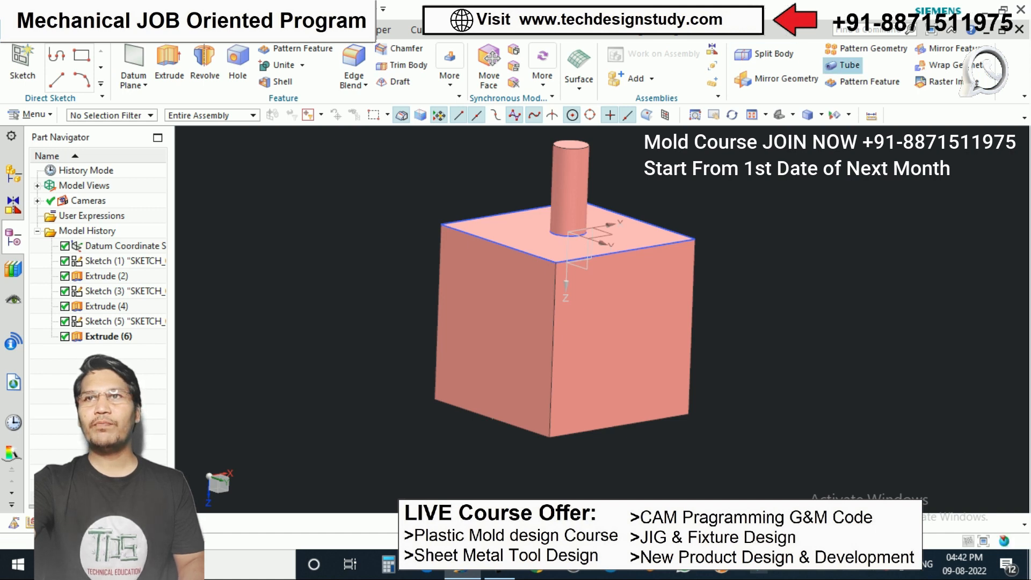
pyautogui.click(844, 65)
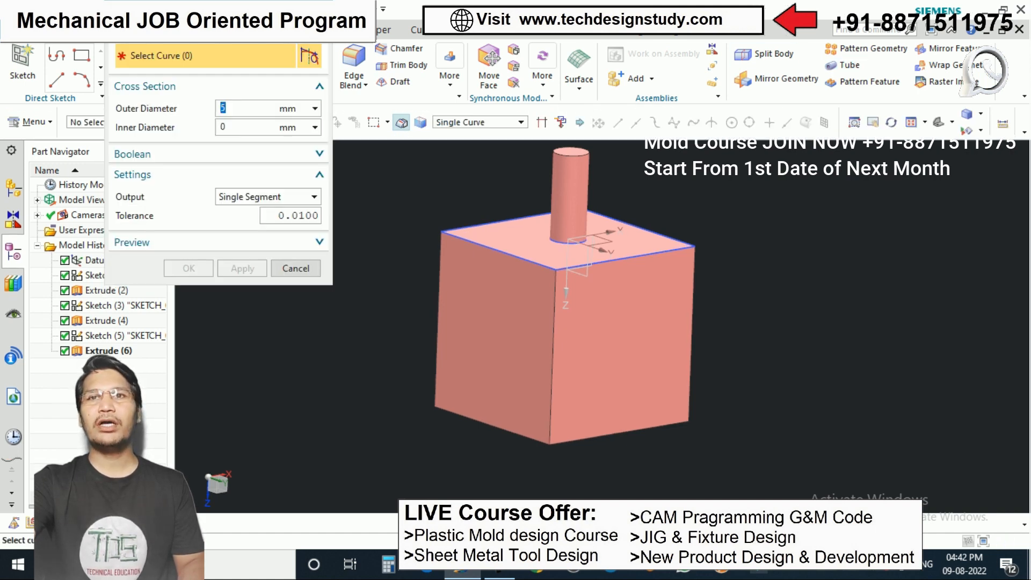
pyautogui.click(626, 258)
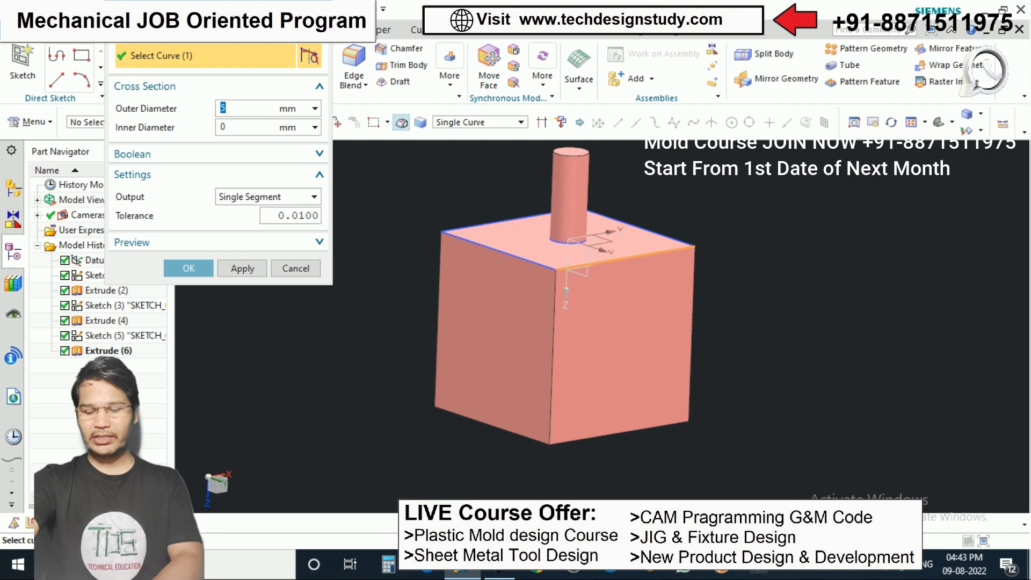
pyautogui.press('Tab')
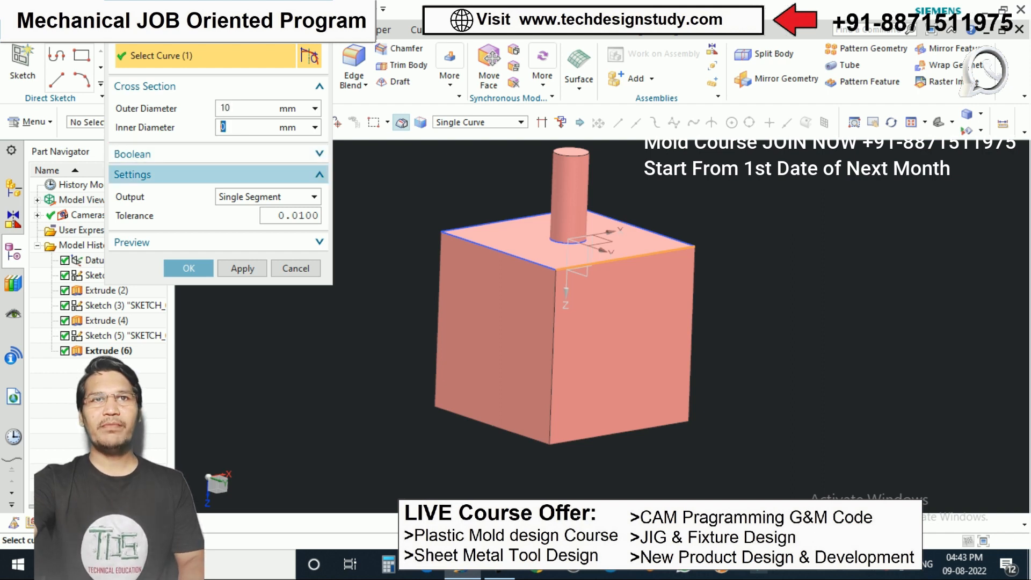
pyautogui.write('5')
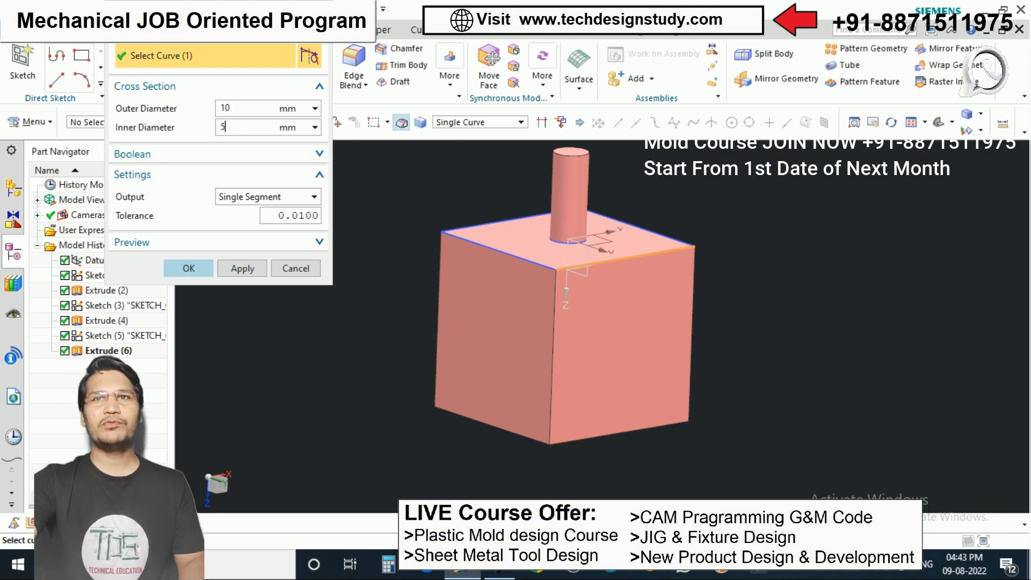
pyautogui.click(189, 269)
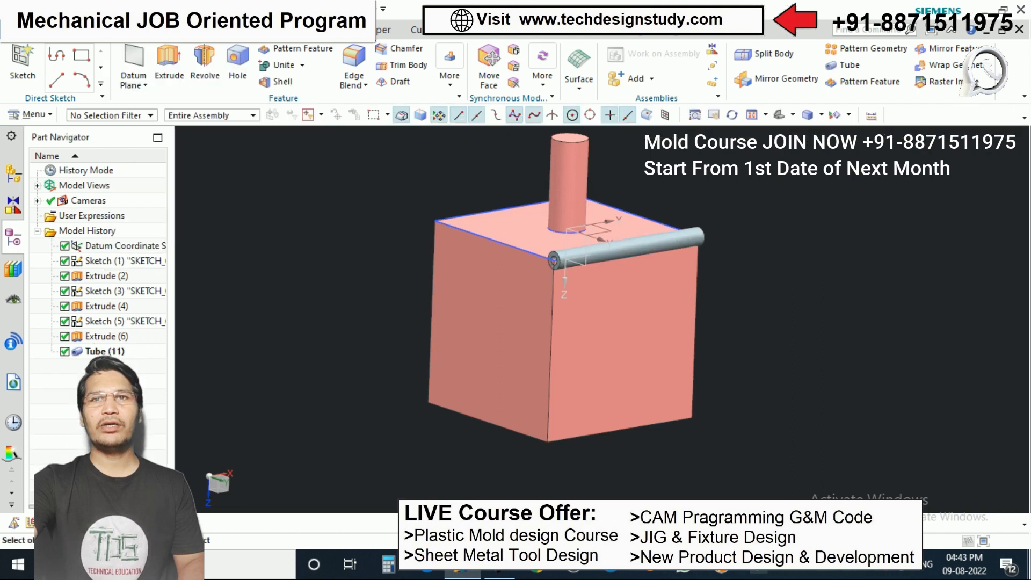
pyautogui.scroll(8, 569, 276)
pyautogui.moveTo(542, 268); pyautogui.dragTo(430, 295, button='middle')
pyautogui.scroll(-4, 545, 267)
pyautogui.scroll(-5, 538, 268)
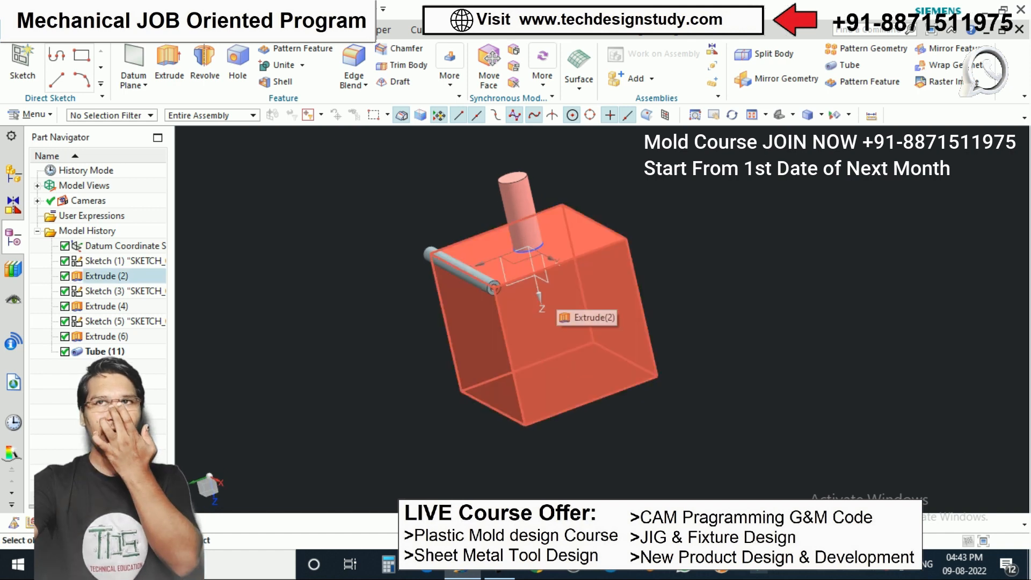
# - Create a solid tube along the adjoining top edge of the block with a 10 mm outer and 0 mm inner diameter
pyautogui.click(846, 65)
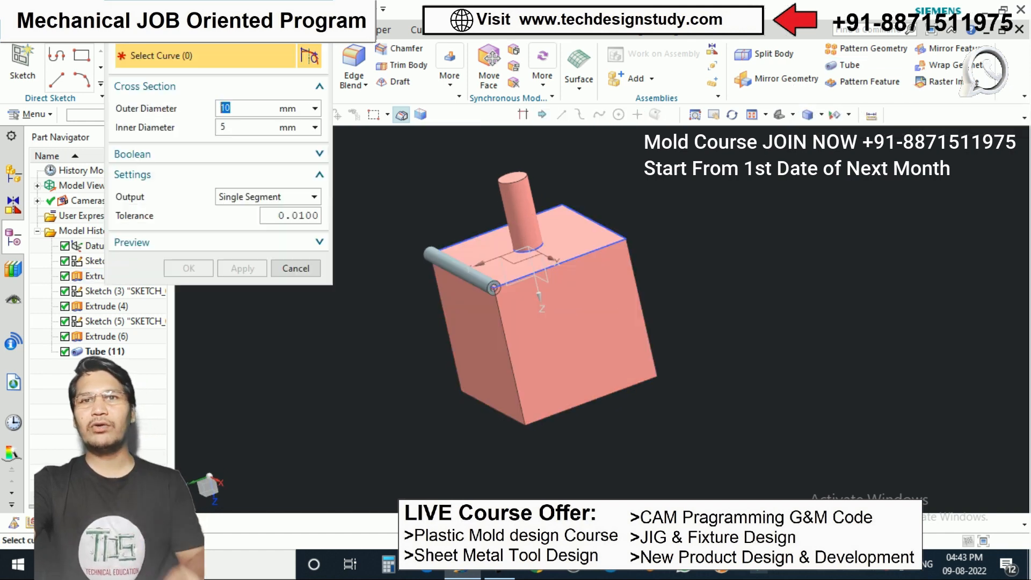
pyautogui.scroll(1, 644, 269)
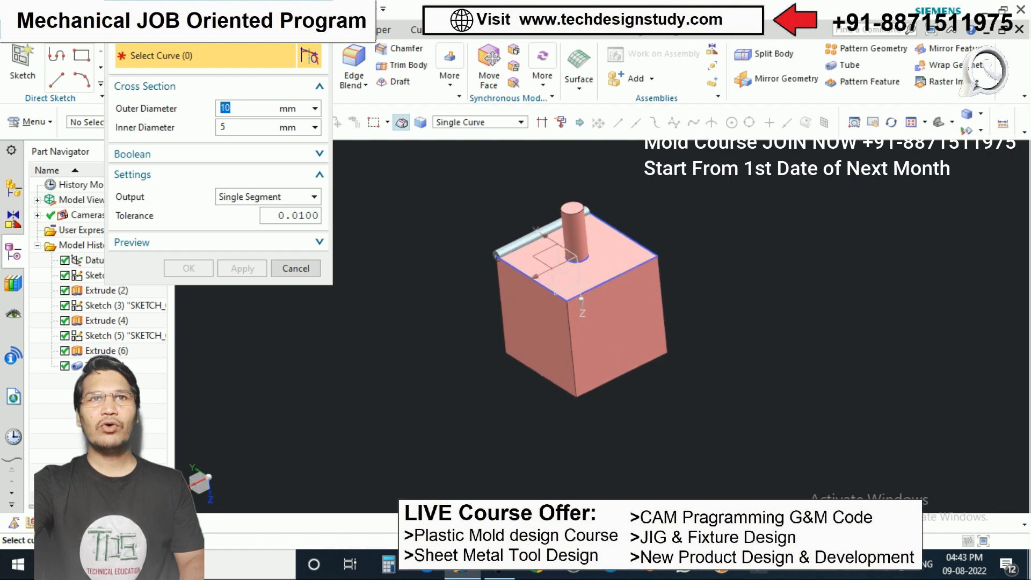
pyautogui.write('0')
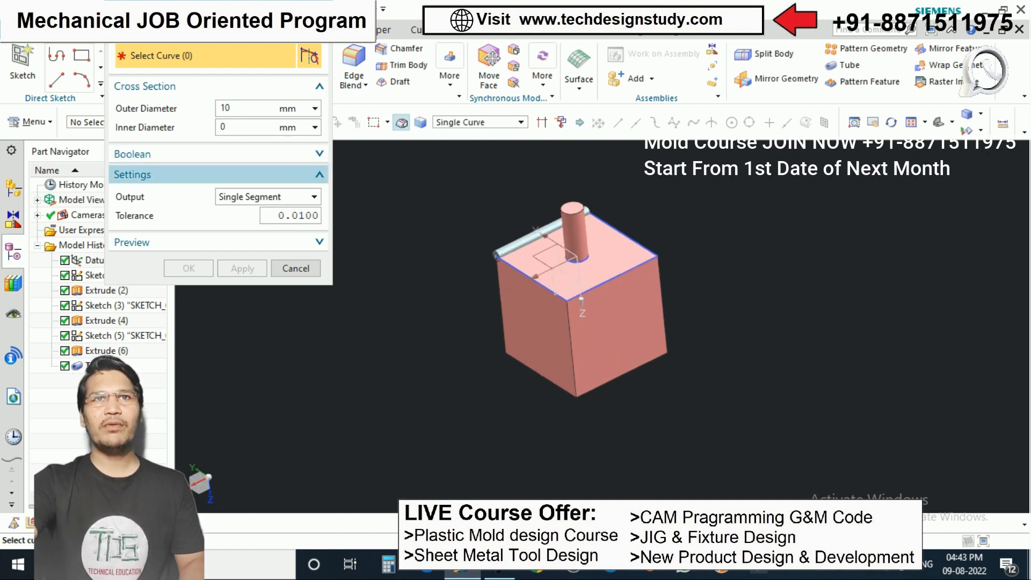
pyautogui.click(622, 233)
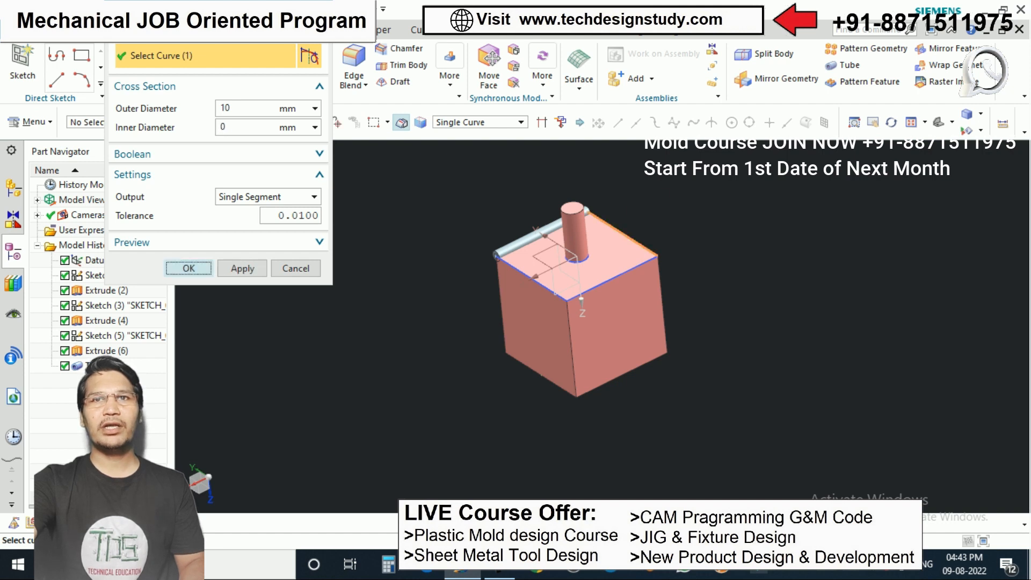
pyautogui.middleClick(622, 233)
pyautogui.moveTo(639, 280); pyautogui.dragTo(634, 247, button='middle')
pyautogui.scroll(6, 580, 239)
pyautogui.scroll(-7, 634, 248)
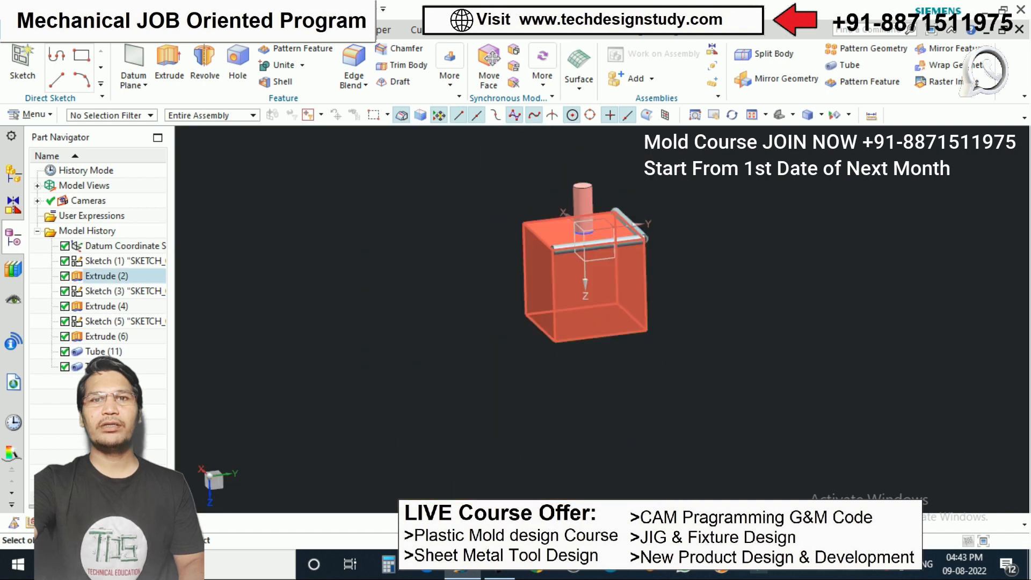
# - Undo both tubes on the block's top edges
pyautogui.scroll(2, 635, 278)
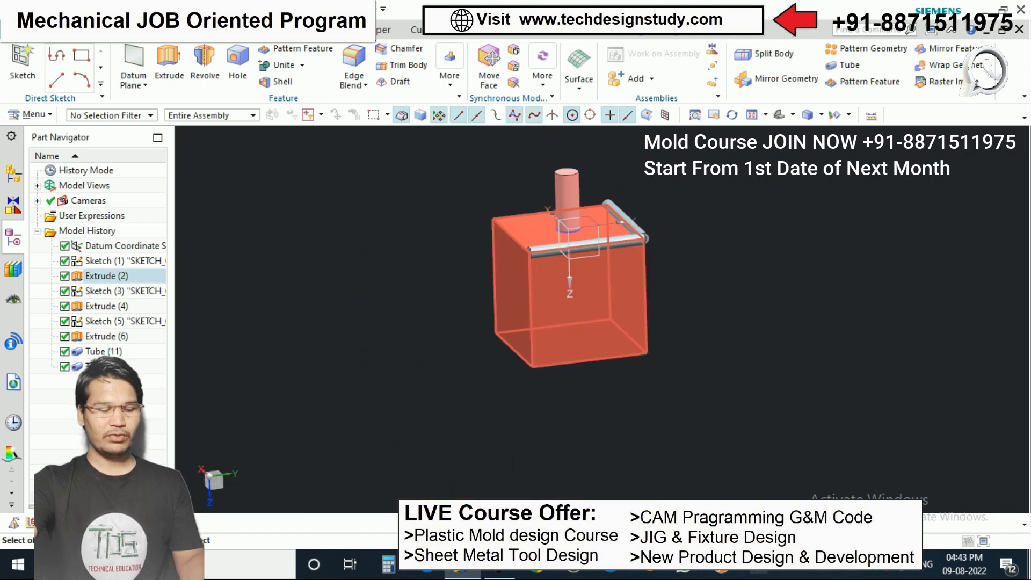
pyautogui.hotkey('ctrl', 'z')
pyautogui.scroll(-3, 625, 210)
pyautogui.scroll(5, 610, 219)
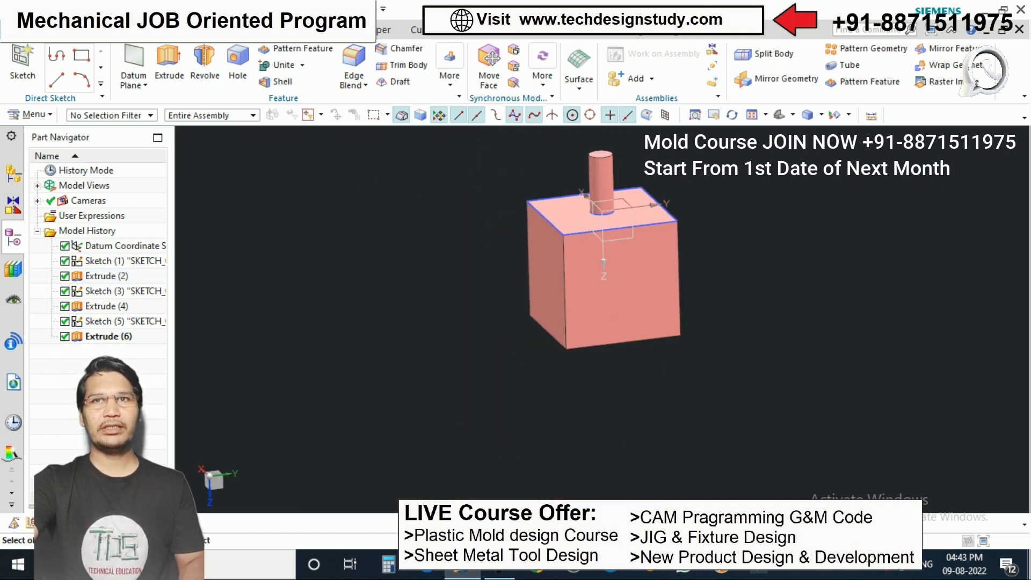
pyautogui.scroll(-1, 609, 219)
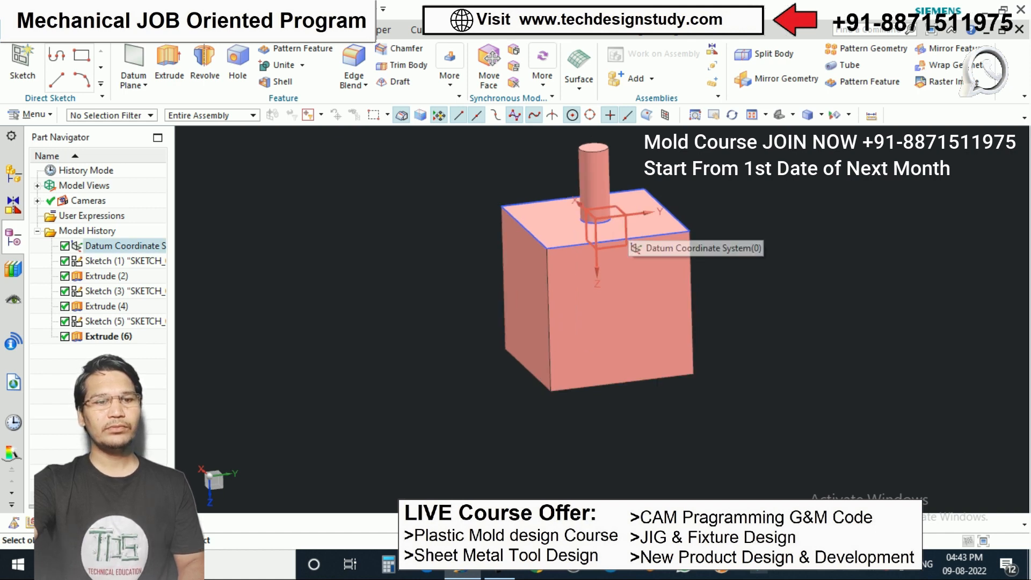
# - Start a sketch on the block's side face with its origin at the top front corner
pyautogui.scroll(-1, 611, 221)
pyautogui.scroll(2, 610, 220)
pyautogui.moveTo(611, 221)
pyautogui.mouseDown(button='middle')
pyautogui.moveTo(657, 197)
pyautogui.moveTo(622, 232)
pyautogui.moveTo(596, 229)
pyautogui.moveTo(642, 188)
pyautogui.moveTo(640, 215)
pyautogui.moveTo(609, 223)
pyautogui.mouseUp(button='middle')
pyautogui.scroll(-2, 626, 221)
pyautogui.scroll(2, 625, 221)
pyautogui.scroll(2, 640, 215)
pyautogui.scroll(-1, 610, 223)
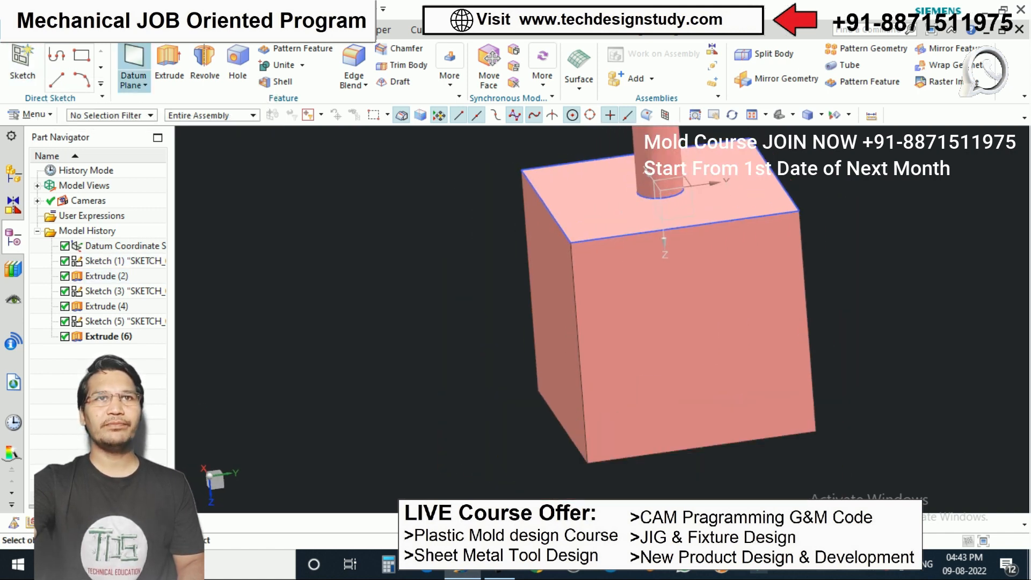
pyautogui.click(22, 66)
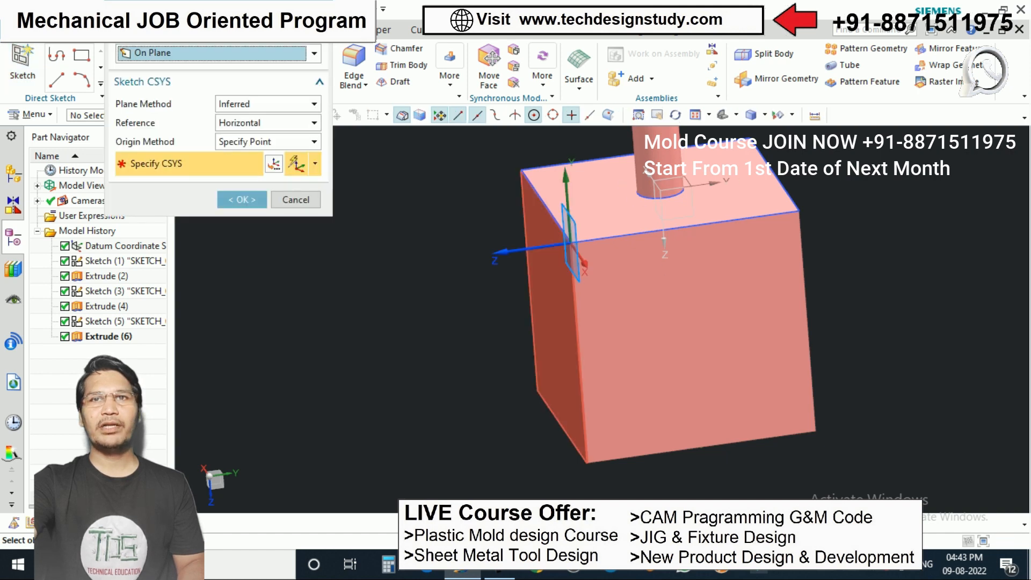
pyautogui.click(242, 199)
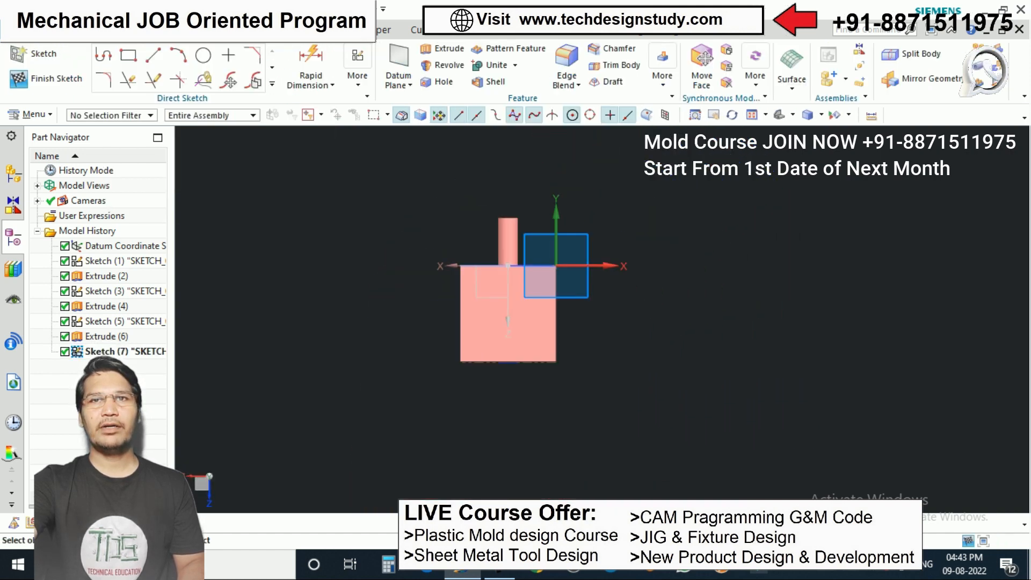
# - Draw a circle about 24 mm in diameter centred on the block's top corner
pyautogui.click(203, 55)
pyautogui.scroll(2, 516, 258)
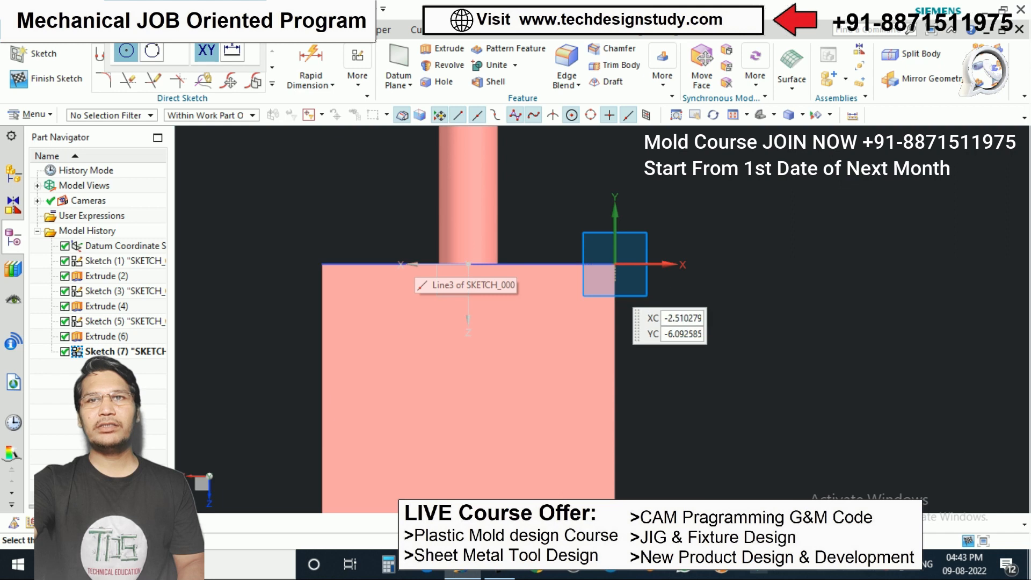
pyautogui.click(615, 264)
pyautogui.click(615, 297)
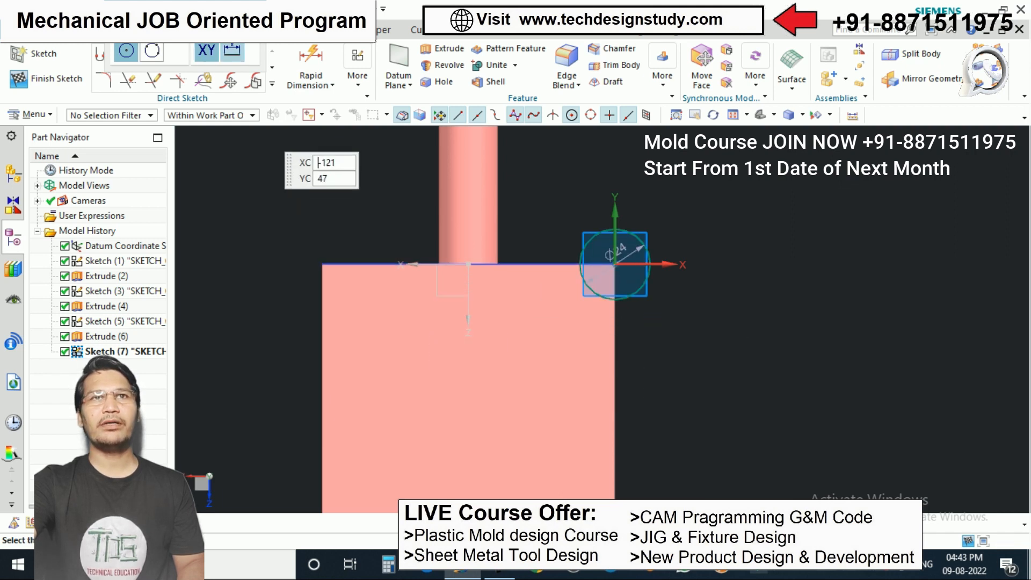
pyautogui.press('Escape')
# - Draw an upright rectangle from its centre at the circle's centre, about 14 mm wide and 38.7 mm high
pyautogui.scroll(2, 607, 209)
pyautogui.scroll(-2, 642, 210)
pyautogui.scroll(4, 591, 257)
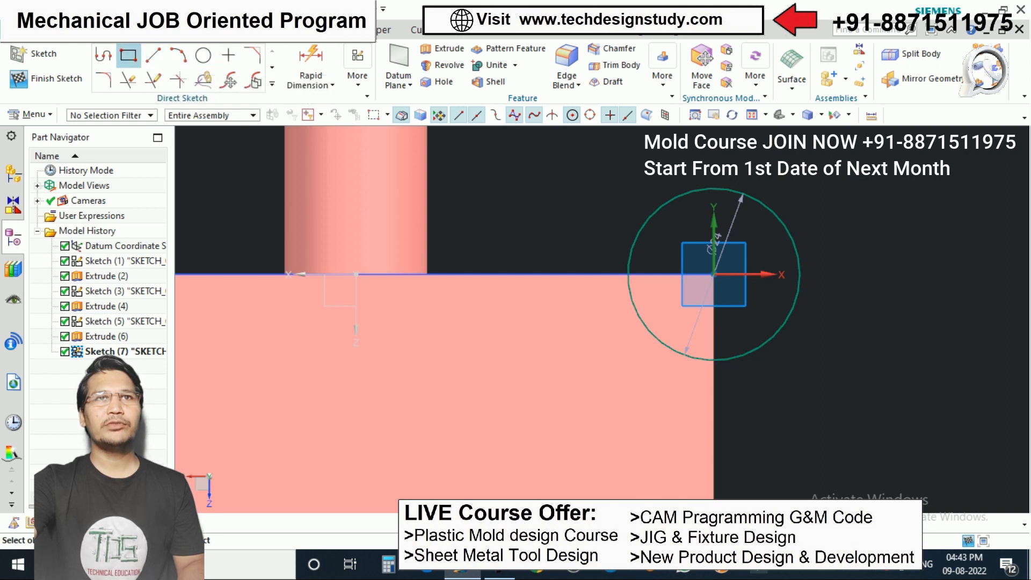
pyautogui.click(228, 56)
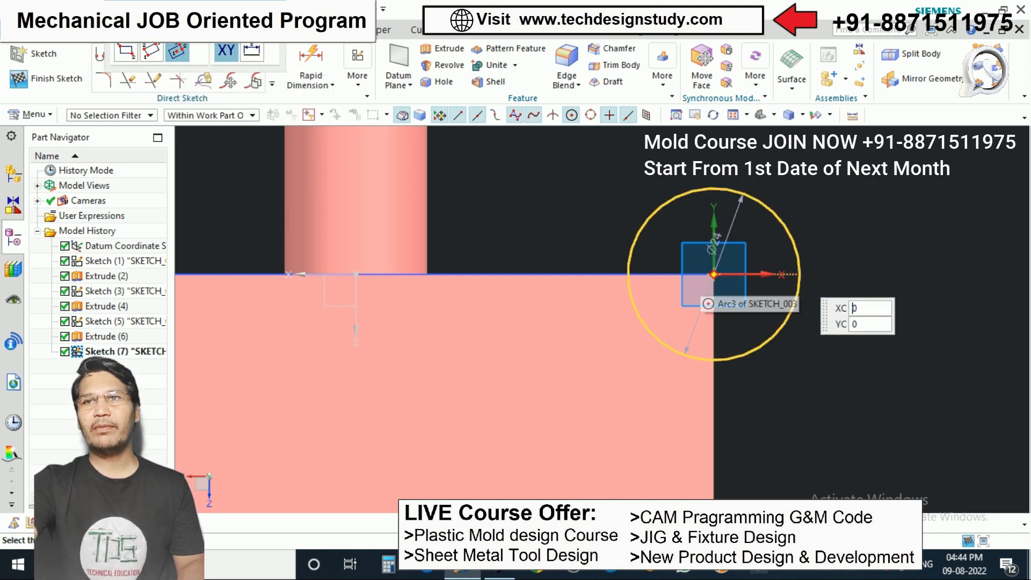
pyautogui.click(713, 274)
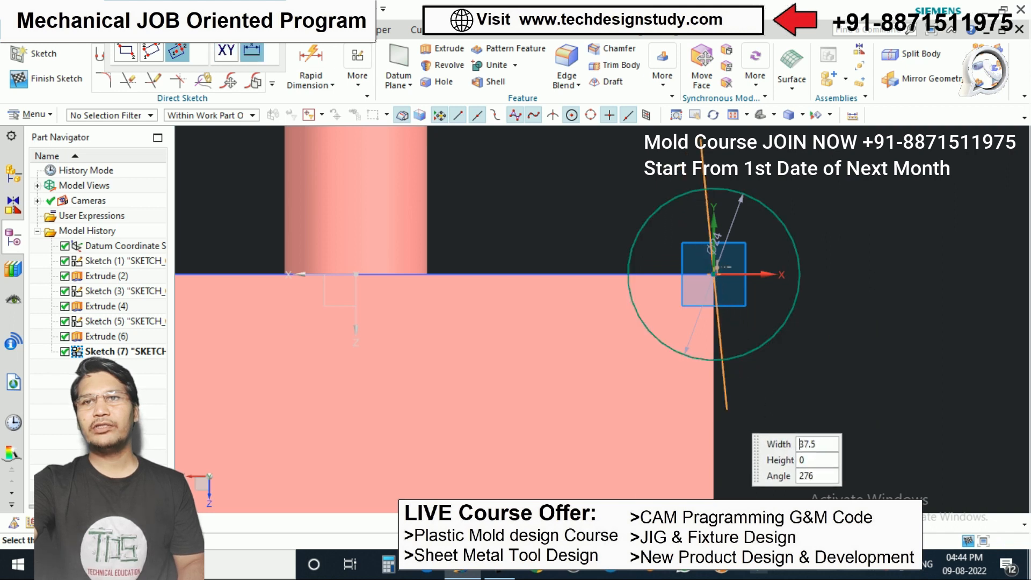
pyautogui.click(714, 413)
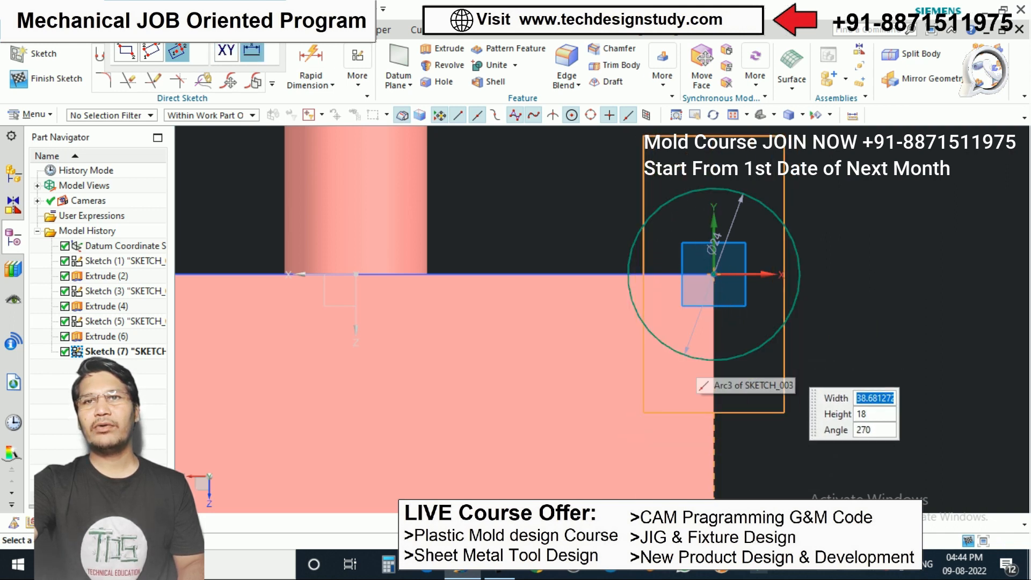
pyautogui.click(765, 376)
pyautogui.press('Escape')
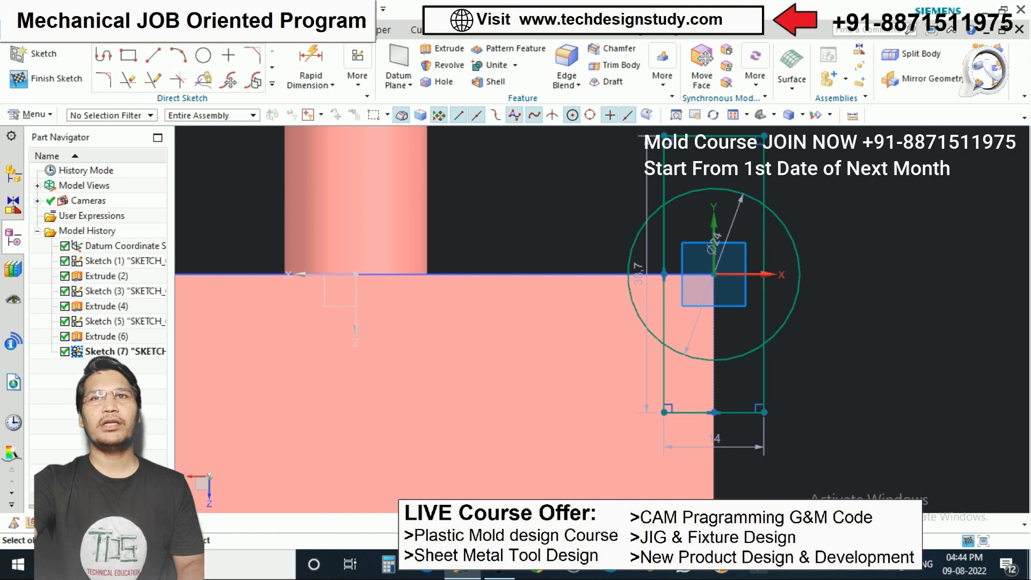
# - Trim the circle and rectangle to a closed profile with straight sides and arced ends, and finish the sketch
pyautogui.scroll(-1, 483, 322)
pyautogui.keyDown('shift'); pyautogui.moveTo(484, 322); pyautogui.dragTo(483, 250, button='middle'); pyautogui.keyUp('shift')
pyautogui.press('t')
pyautogui.scroll(-3, 750, 321)
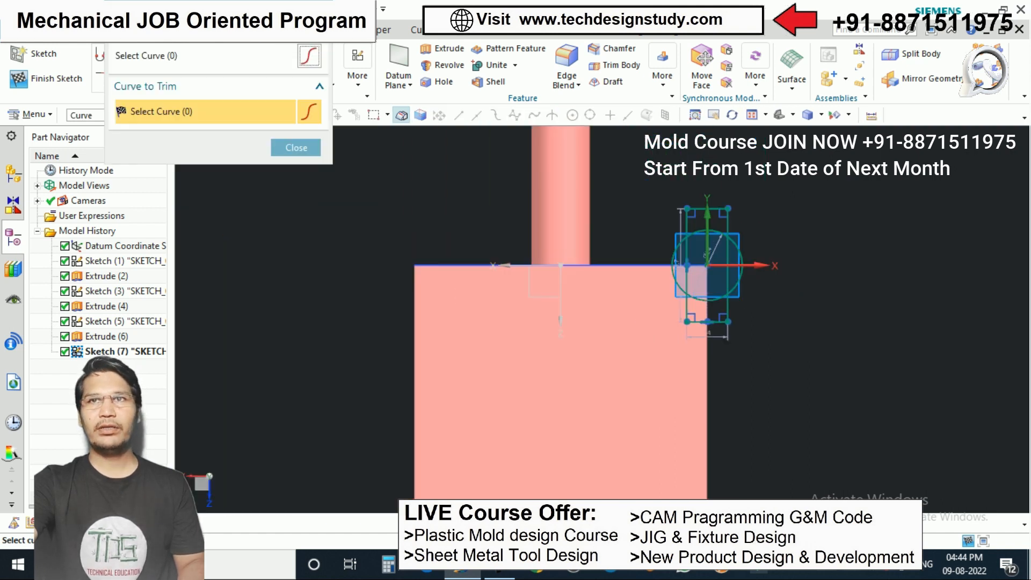
pyautogui.scroll(4, 708, 216)
pyautogui.moveTo(658, 224); pyautogui.dragTo(647, 230)
pyautogui.moveTo(743, 216)
pyautogui.mouseDown()
pyautogui.moveTo(788, 249)
pyautogui.moveTo(777, 355)
pyautogui.mouseUp()
pyautogui.moveTo(620, 287); pyautogui.dragTo(643, 322)
pyautogui.moveTo(817, 450); pyautogui.dragTo(730, 483)
pyautogui.click(657, 440)
pyautogui.press('Escape')
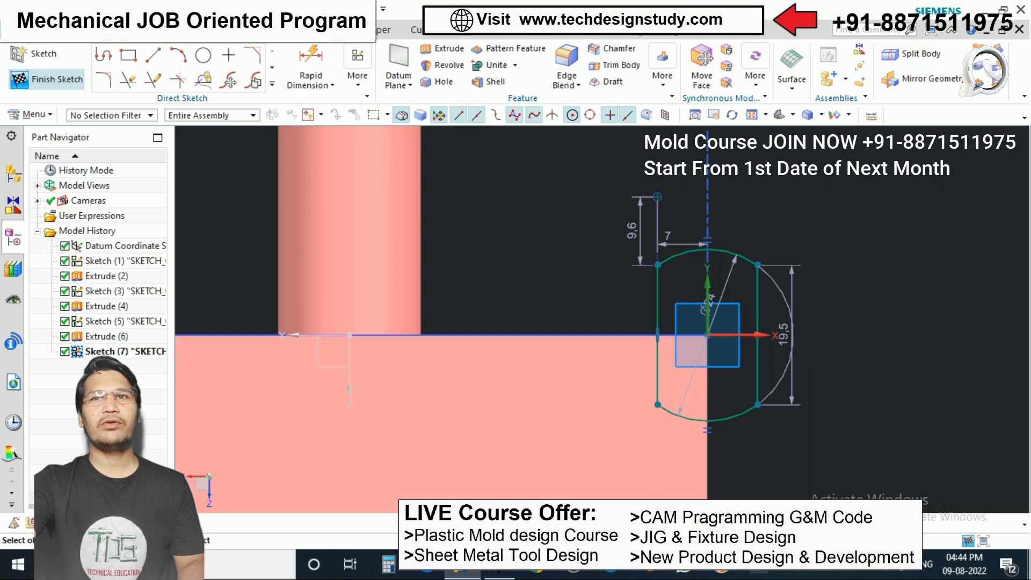
pyautogui.click(48, 79)
# - Extrude the flat-sided profile from 0 to 10 mm as a separate body without a Boolean
pyautogui.scroll(4, 576, 328)
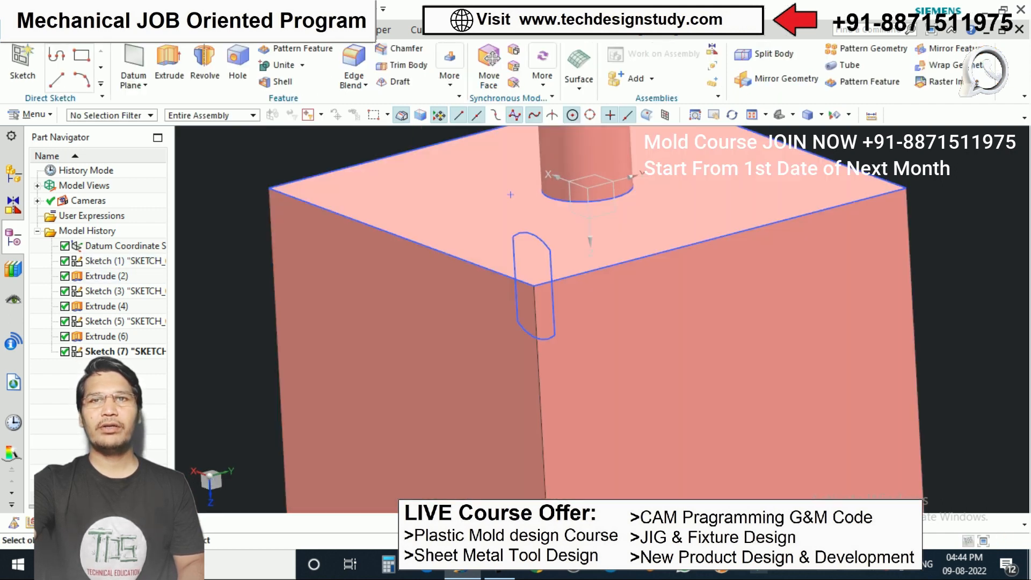
pyautogui.scroll(-2, 604, 287)
pyautogui.scroll(1, 580, 295)
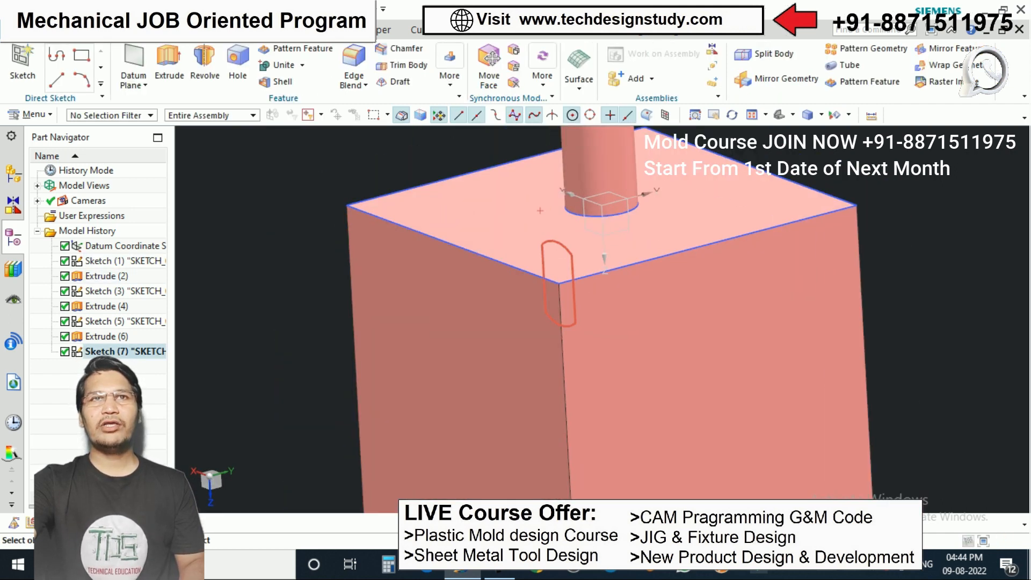
pyautogui.click(169, 61)
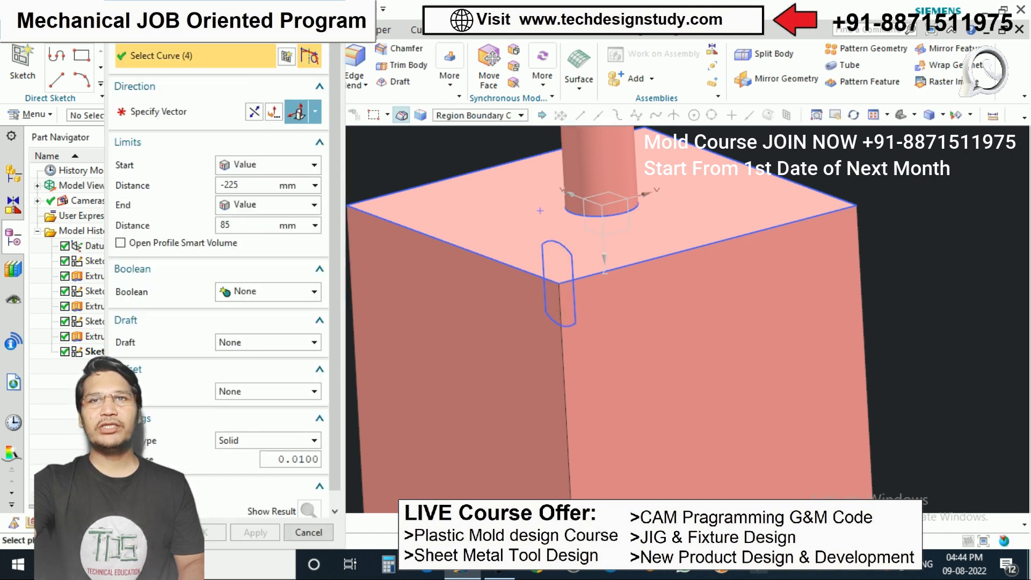
pyautogui.click(231, 185)
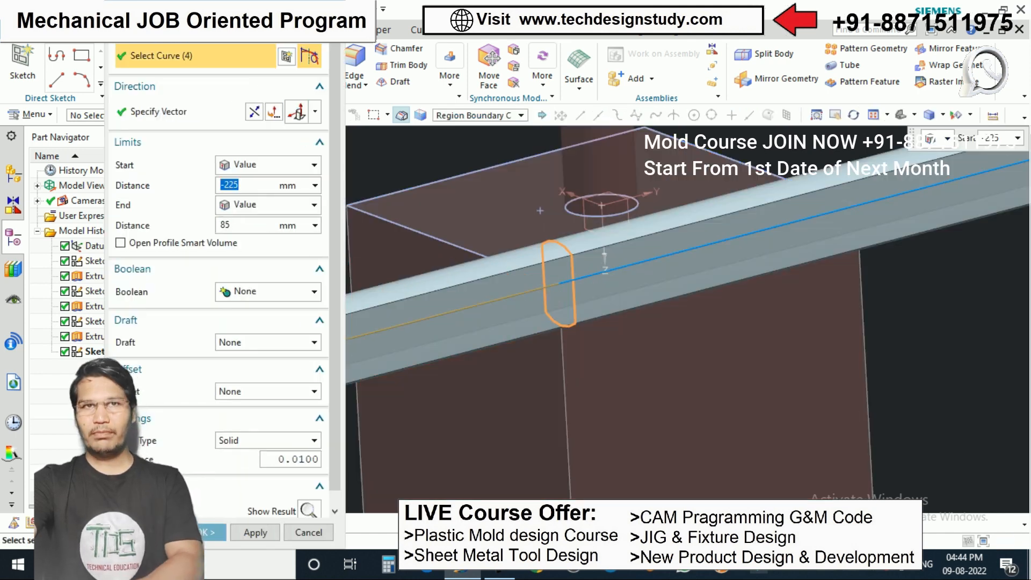
pyautogui.write('0')
pyautogui.press('Tab')
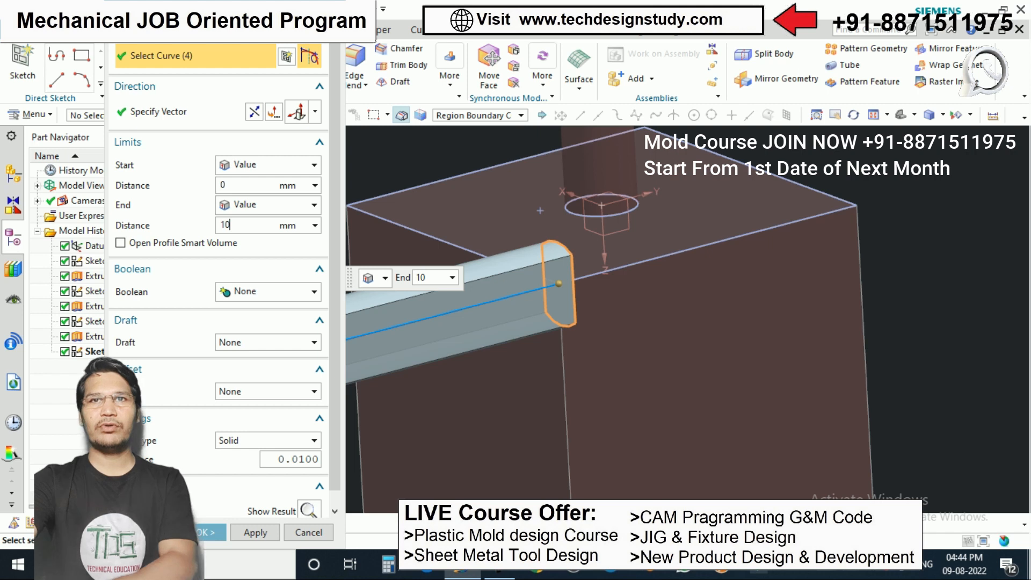
pyautogui.click(208, 532)
pyautogui.scroll(1, 536, 226)
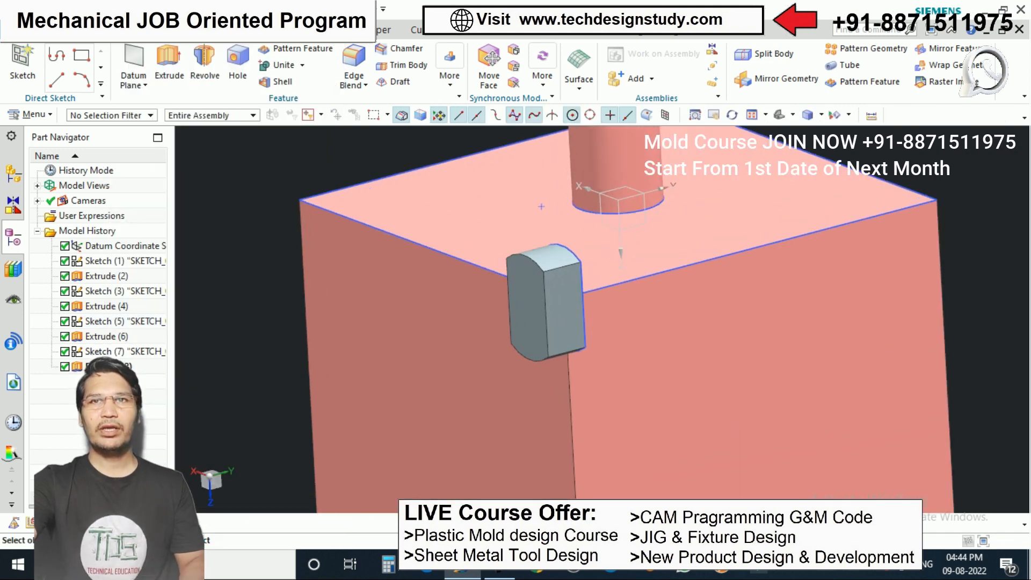
# - Hide the flat-sided profile sketch, the block's outline sketch and the boss's circle sketch
pyautogui.rightClick(563, 246)
pyautogui.click(575, 196)
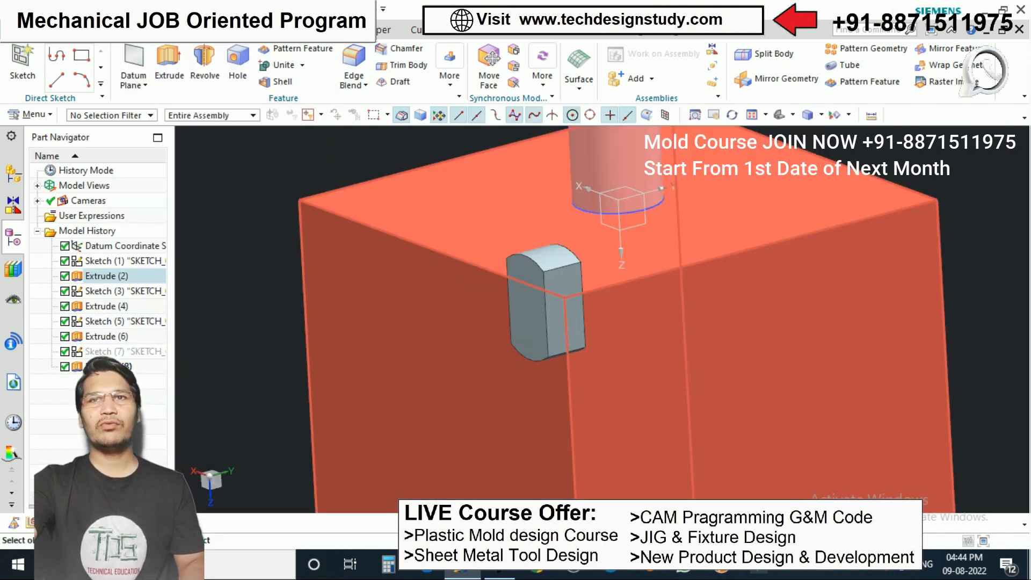
pyautogui.rightClick(593, 289)
pyautogui.click(612, 38)
pyautogui.scroll(-1, 601, 199)
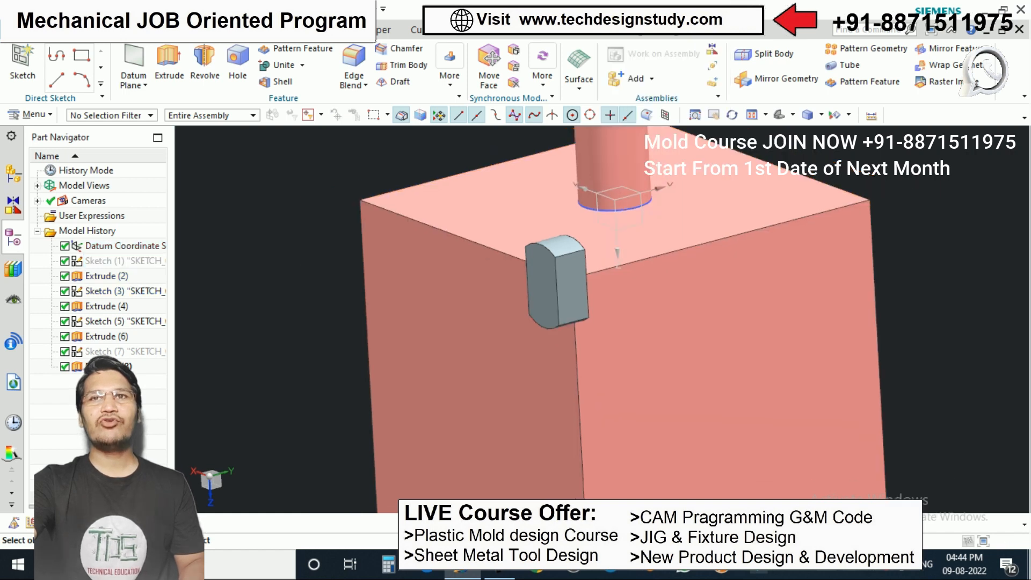
pyautogui.rightClick(592, 207)
pyautogui.click(623, 178)
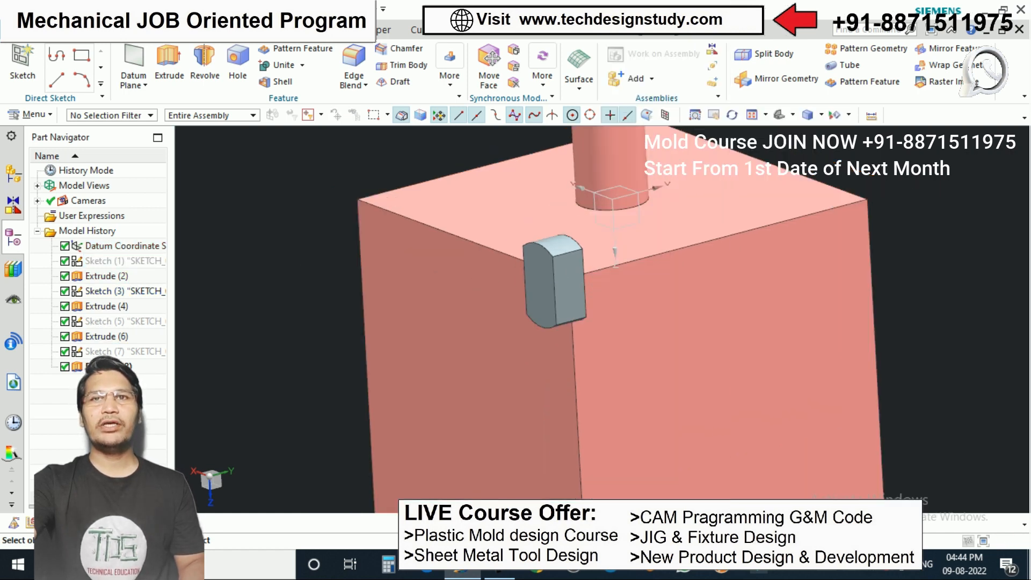
# - Start a sketch on the block's top face with its origin at the corner beside the small extruded body
pyautogui.scroll(-3, 607, 291)
pyautogui.moveTo(607, 290); pyautogui.dragTo(499, 314, button='middle')
pyautogui.scroll(2, 516, 319)
pyautogui.press('F8')
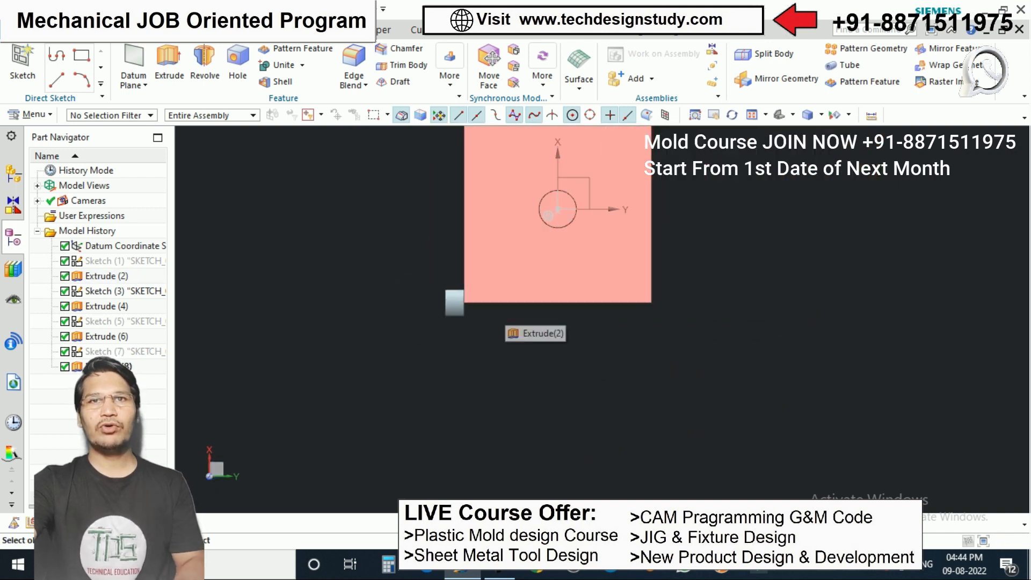
pyautogui.scroll(3, 480, 297)
pyautogui.click(22, 64)
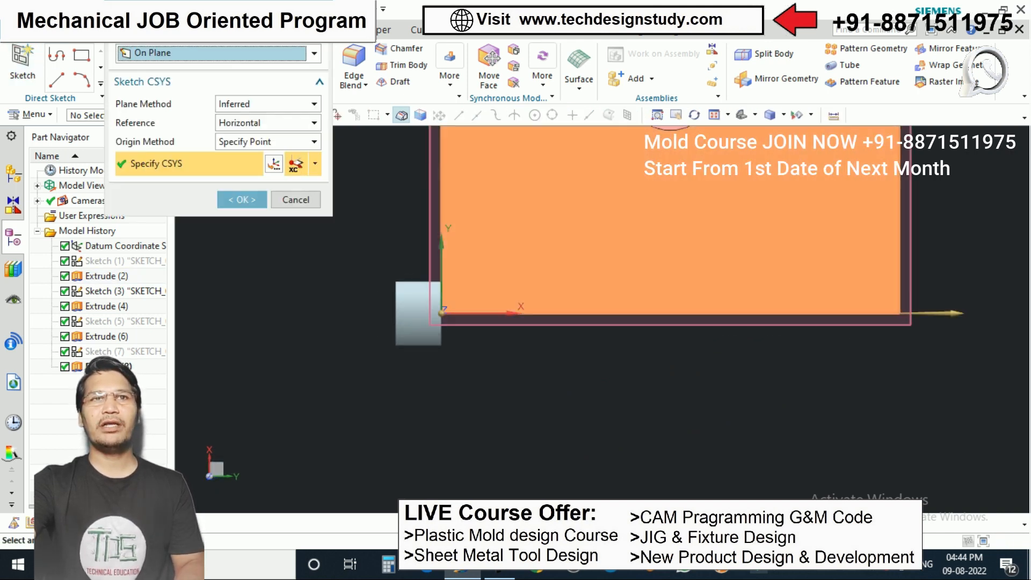
pyautogui.click(242, 200)
pyautogui.scroll(-2, 306, 274)
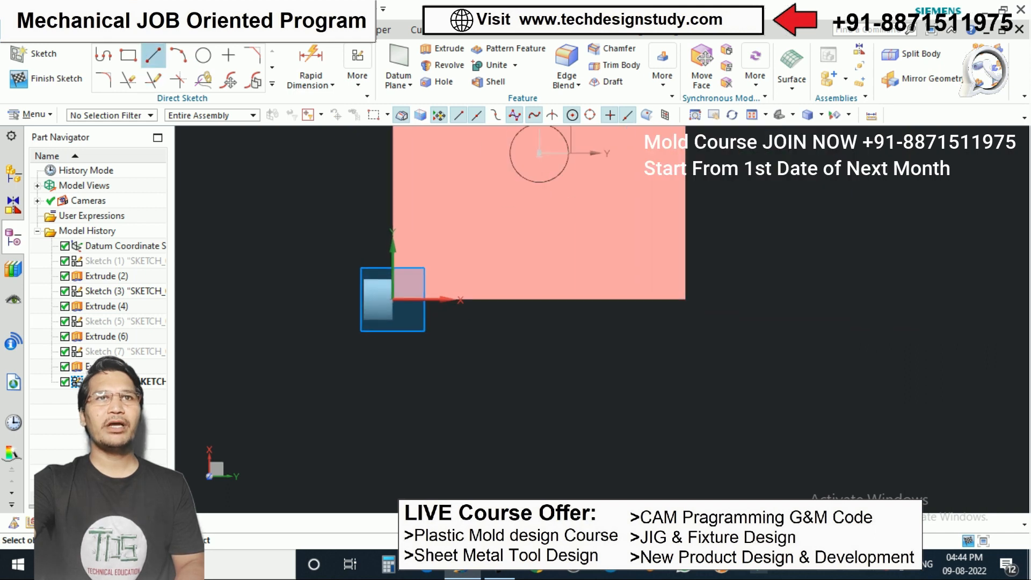
# - Draw an arc of about 101.2 mm radius from the block's corner, curving outward from the front edge, and finish the sketch
pyautogui.click(178, 56)
pyautogui.click(393, 299)
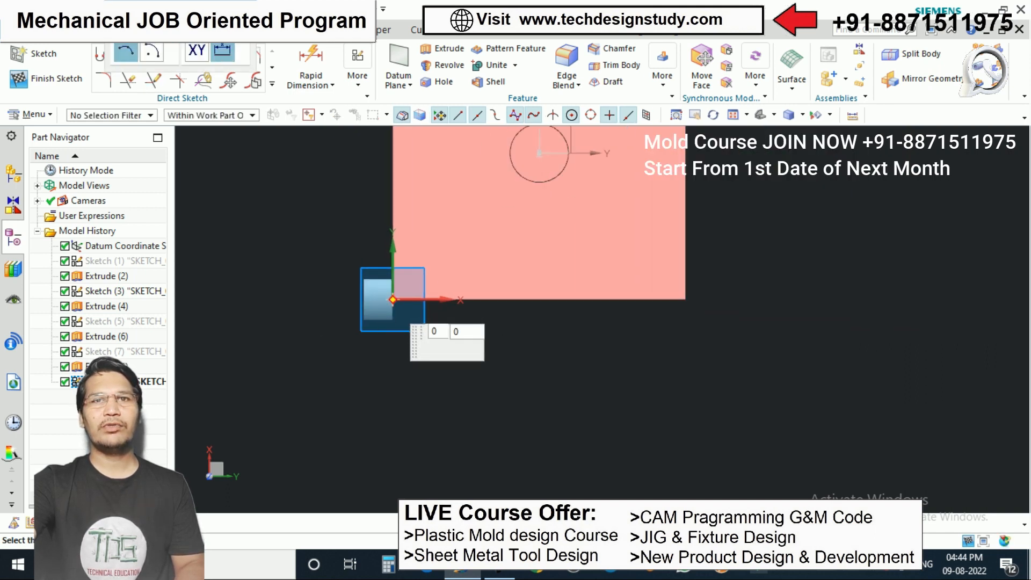
pyautogui.scroll(-3, 432, 302)
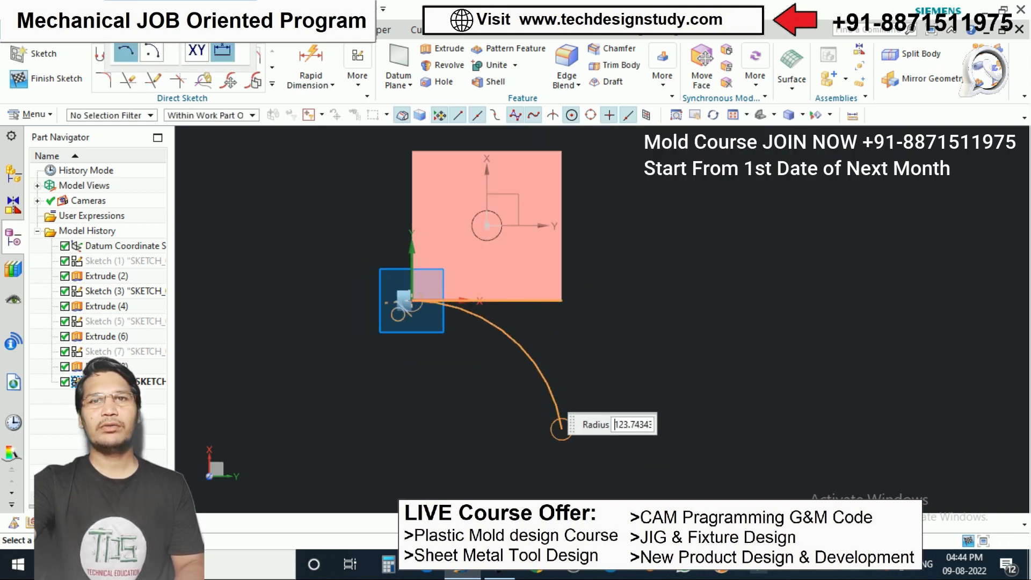
pyautogui.click(561, 428)
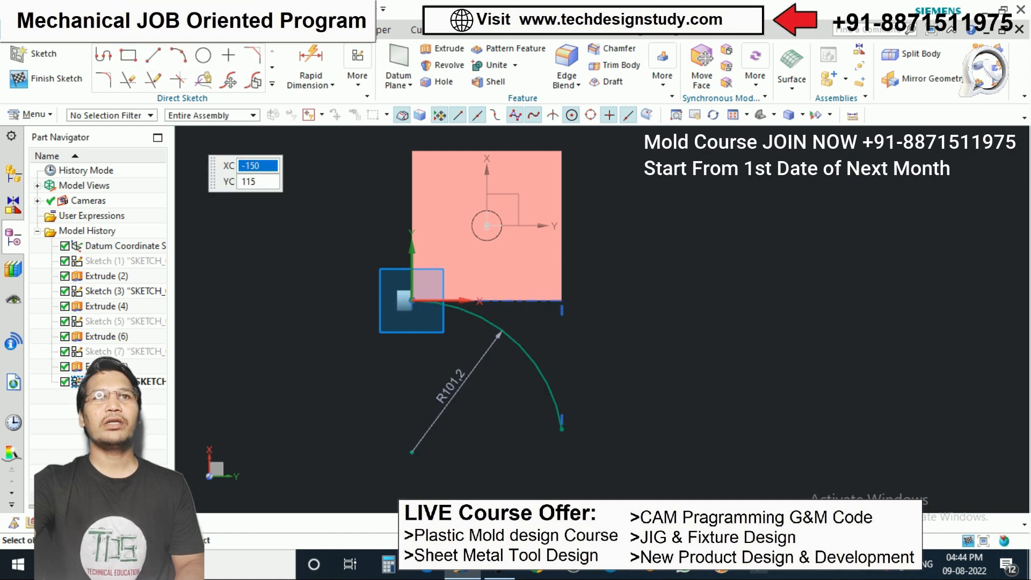
pyautogui.press('Escape')
pyautogui.hotkey('ctrl', 'q')
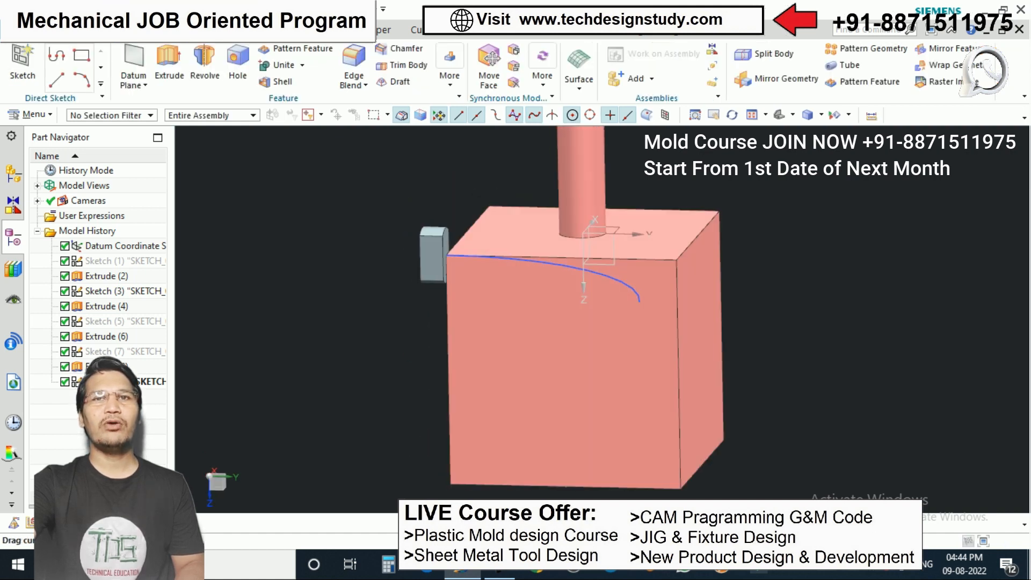
# - Sweep the small side body's flat-sided end profile along the arc using Sweep along Guide, with zero offsets and no Boolean
pyautogui.scroll(-3, 426, 232)
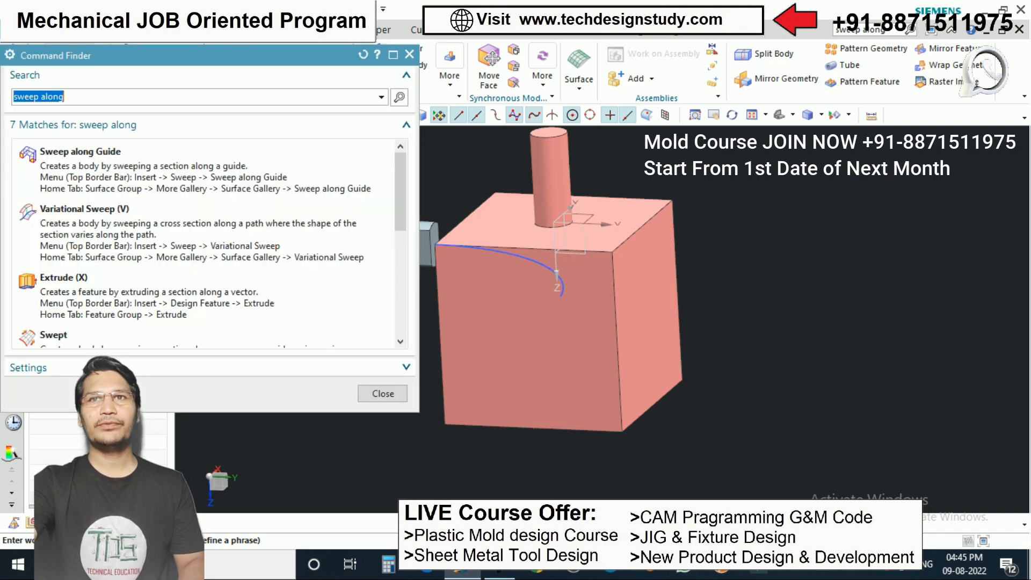
pyautogui.click(171, 171)
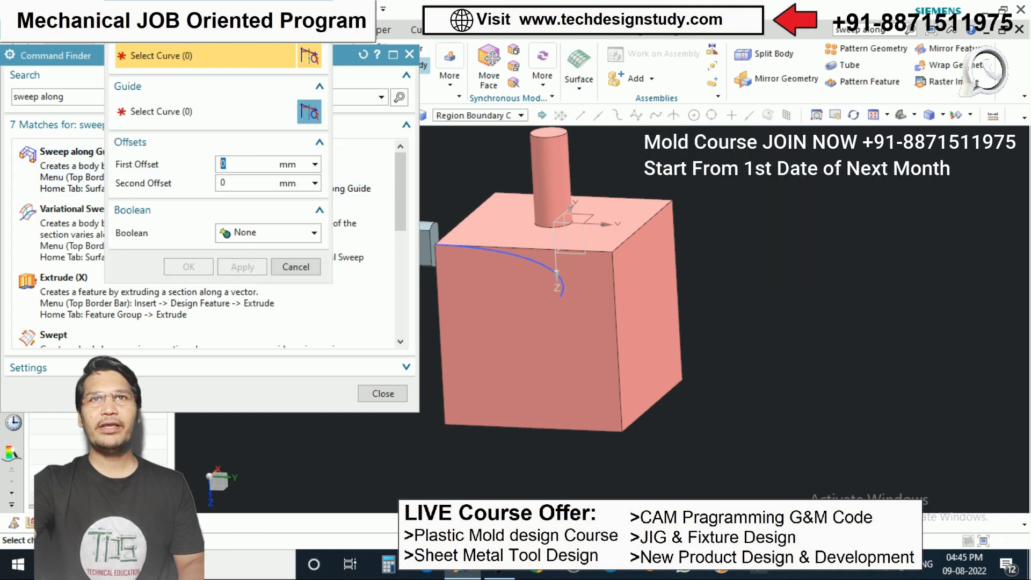
pyautogui.click(409, 55)
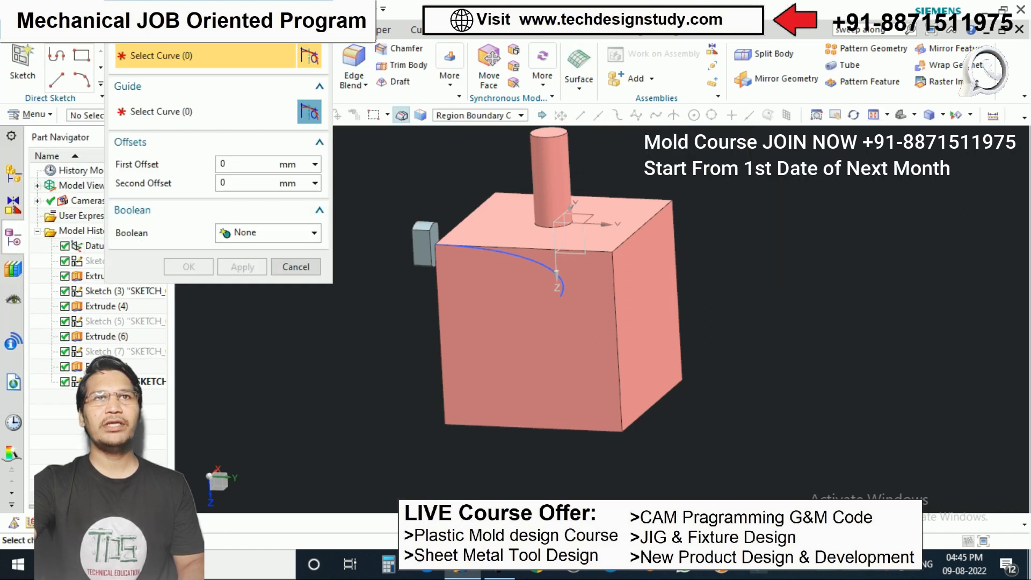
pyautogui.moveTo(215, 10); pyautogui.dragTo(216, 34)
pyautogui.scroll(4, 432, 235)
pyautogui.click(440, 243)
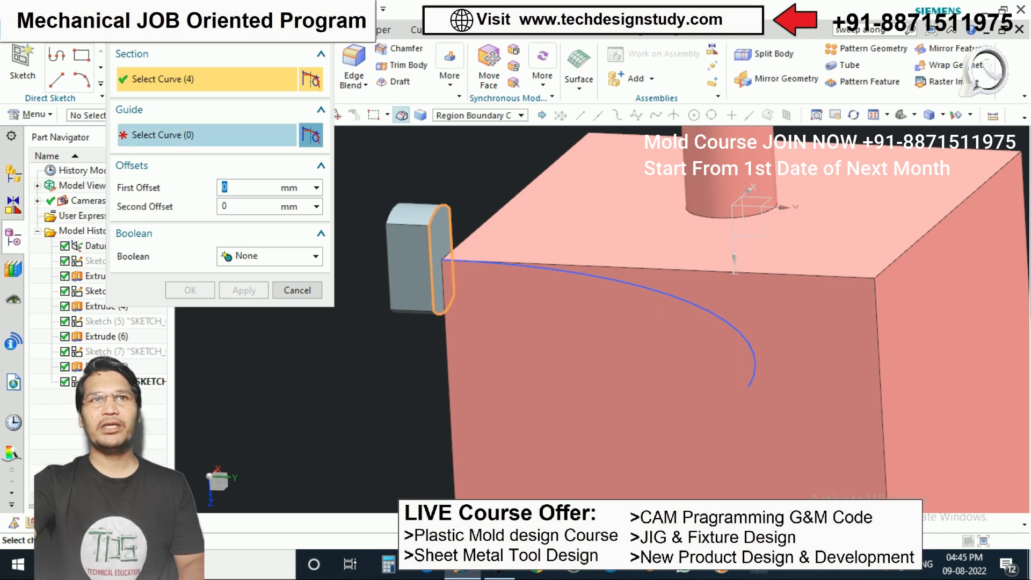
pyautogui.click(258, 135)
pyautogui.click(497, 273)
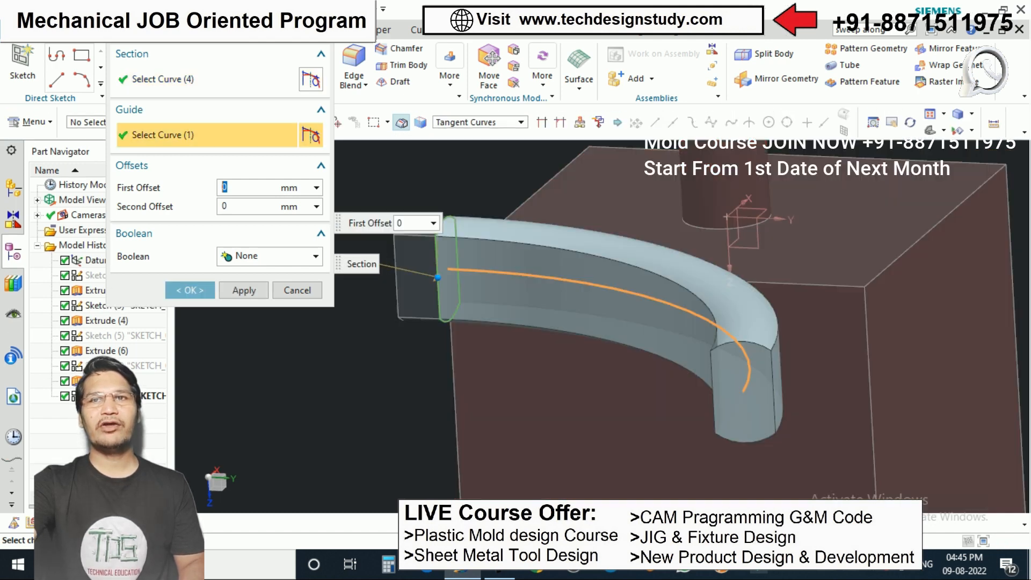
pyautogui.scroll(-3, 738, 259)
pyautogui.click(190, 290)
pyautogui.moveTo(484, 268); pyautogui.dragTo(583, 231, button='middle')
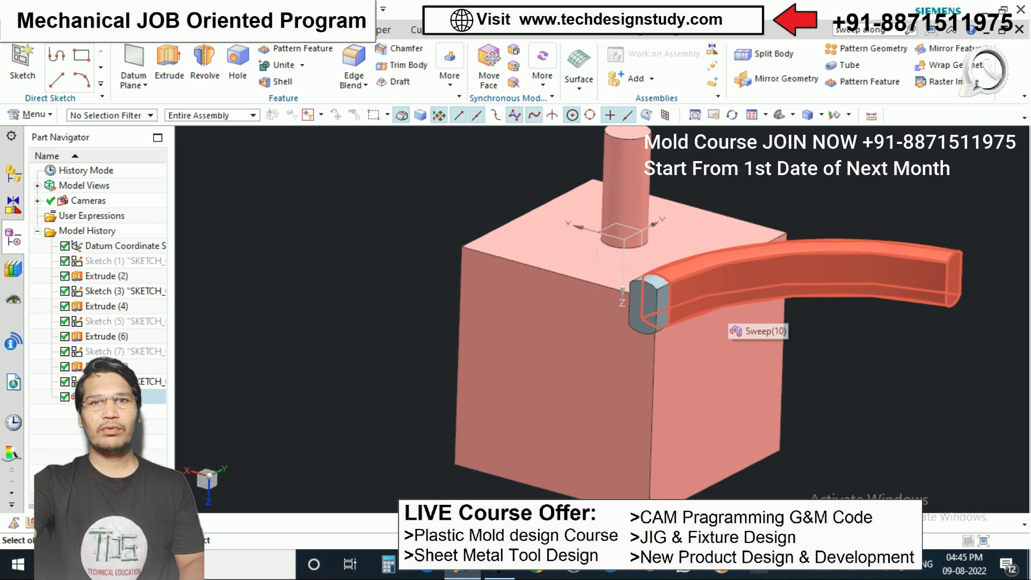
# - Undo the guided sweep, the arc sketch, the small extruded body and its sketch, leaving only the block and boss
pyautogui.scroll(-3, 739, 284)
pyautogui.scroll(1, 740, 284)
pyautogui.scroll(-1, 760, 283)
pyautogui.scroll(1, 760, 283)
pyautogui.scroll(-2, 761, 283)
pyautogui.scroll(3, 761, 283)
pyautogui.scroll(-3, 762, 283)
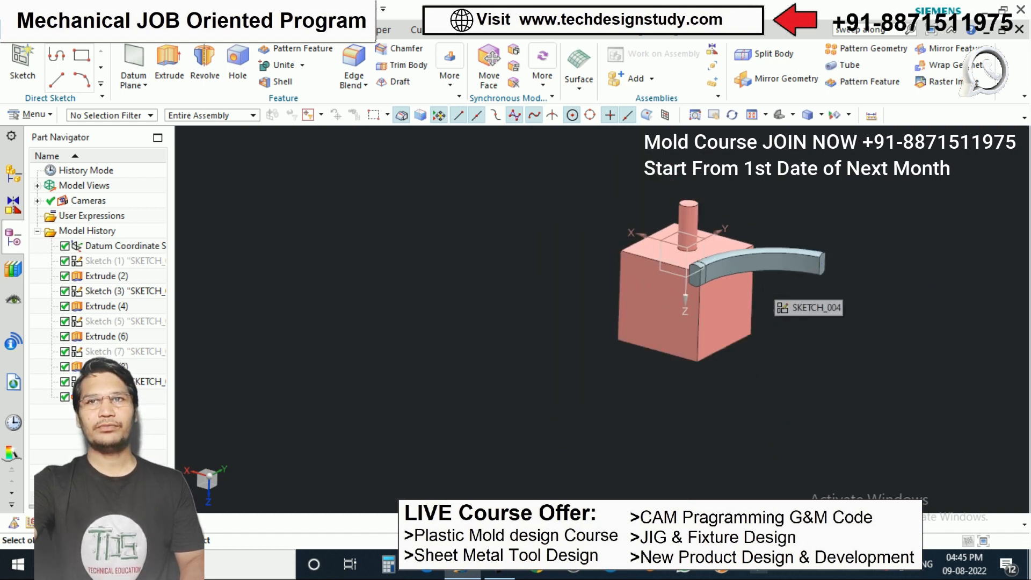
pyautogui.scroll(2, 762, 283)
pyautogui.hotkey('ctrl', 'z')
pyautogui.hotkey('ctrl', 'z')
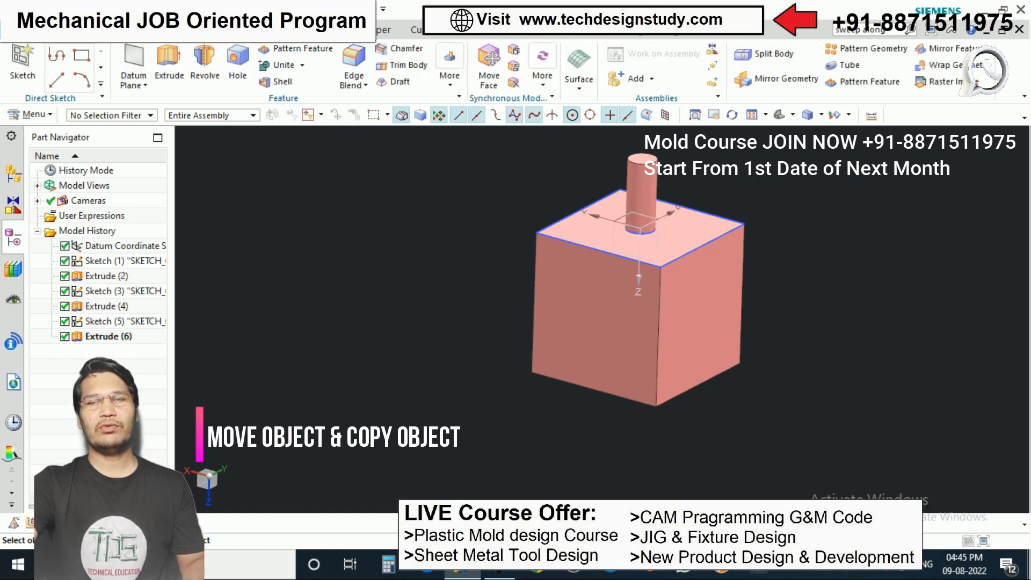
# - Start Move Object and select the block with its boss as the object to move
pyautogui.scroll(-4, 721, 273)
pyautogui.scroll(6, 717, 261)
pyautogui.scroll(-3, 707, 248)
pyautogui.moveTo(704, 250)
pyautogui.mouseDown(button='middle')
pyautogui.moveTo(699, 172)
pyautogui.moveTo(712, 261)
pyautogui.mouseUp(button='middle')
pyautogui.scroll(-2, 690, 309)
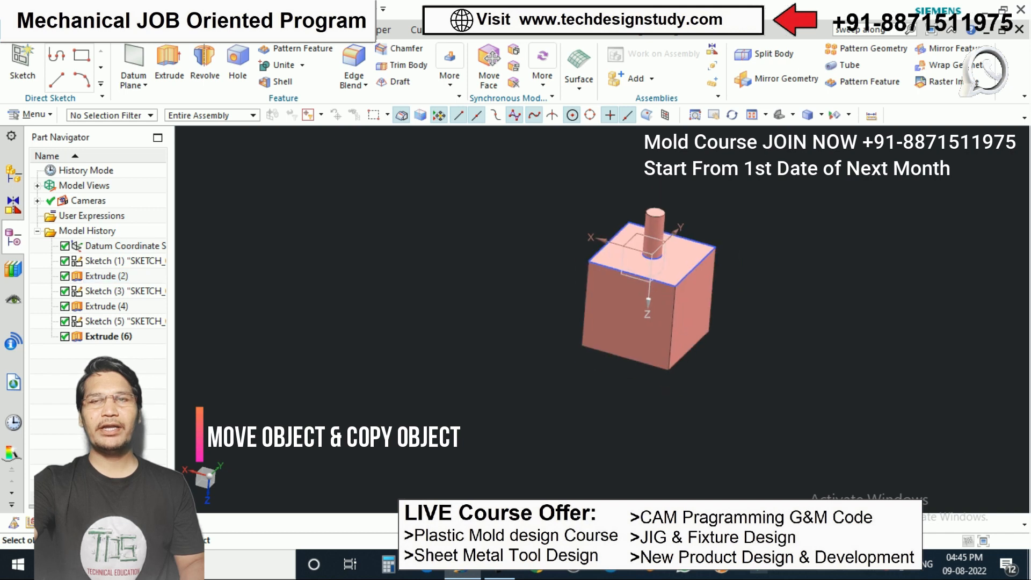
pyautogui.scroll(2, 658, 274)
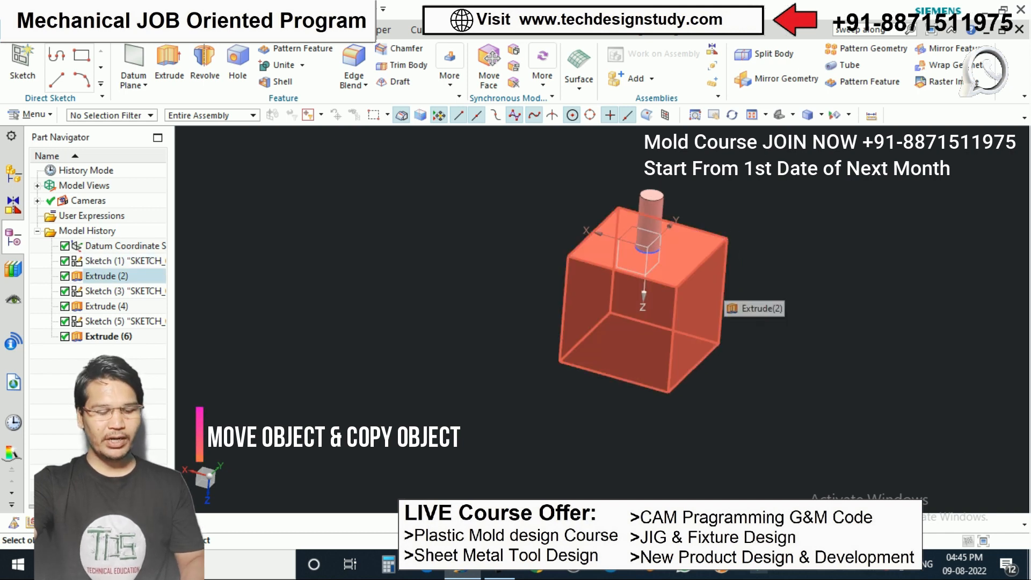
pyautogui.hotkey('ctrl', 't')
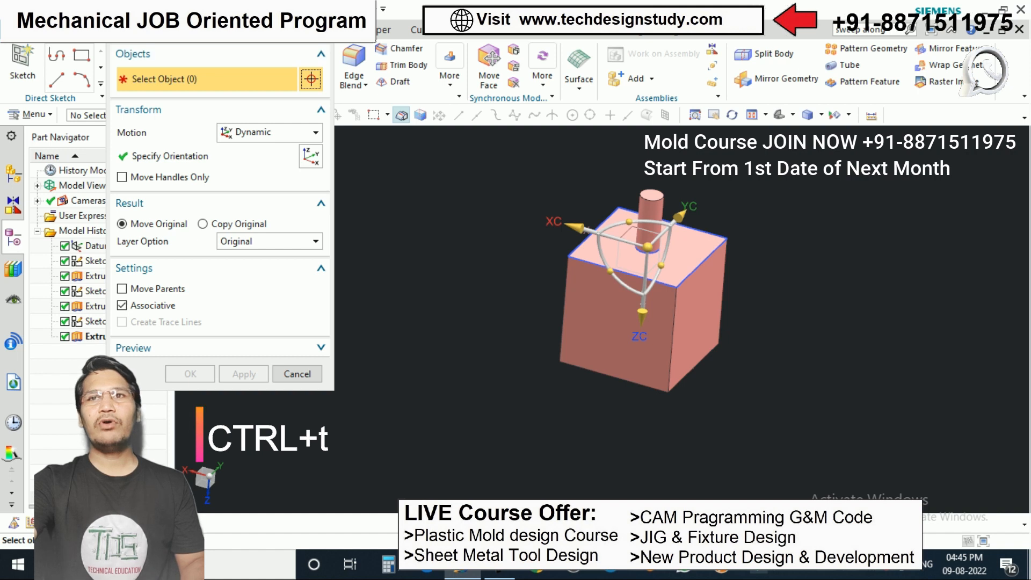
pyautogui.moveTo(648, 301)
pyautogui.keyDown('shift'); pyautogui.mouseDown(button='middle')
pyautogui.moveTo(617, 292)
pyautogui.moveTo(653, 304)
pyautogui.moveTo(632, 308)
pyautogui.mouseUp(button='middle'); pyautogui.keyUp('shift')
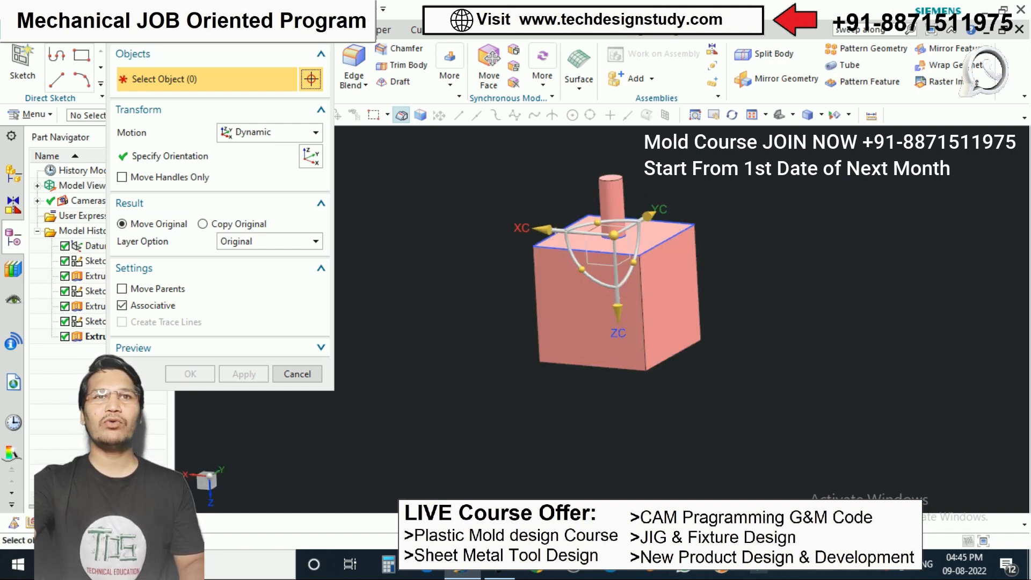
pyautogui.scroll(-1, 526, 268)
pyautogui.moveTo(577, 231)
pyautogui.mouseDown(button='middle')
pyautogui.moveTo(607, 223)
pyautogui.moveTo(580, 239)
pyautogui.mouseUp(button='middle')
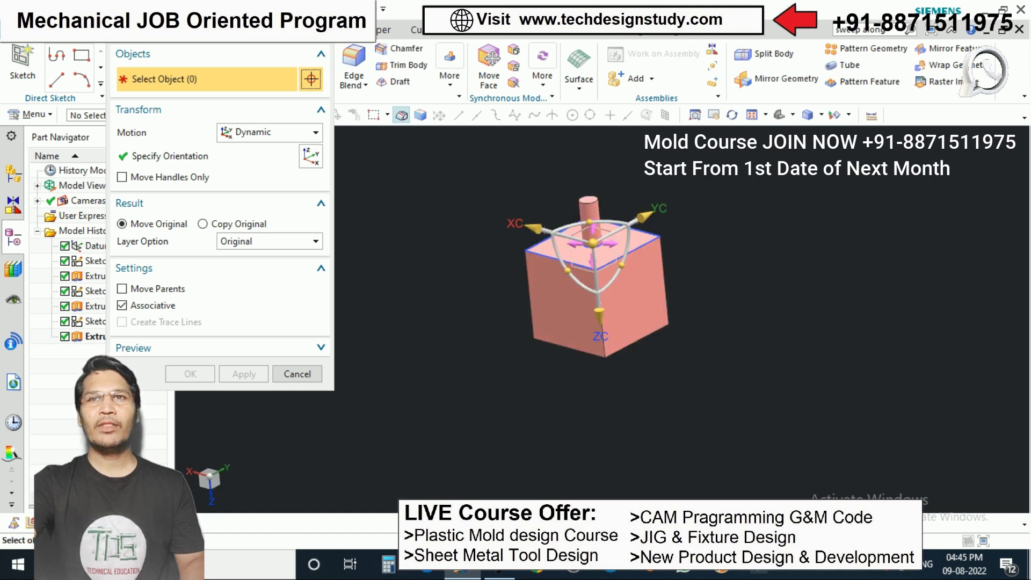
pyautogui.scroll(2, 580, 237)
pyautogui.click(595, 229)
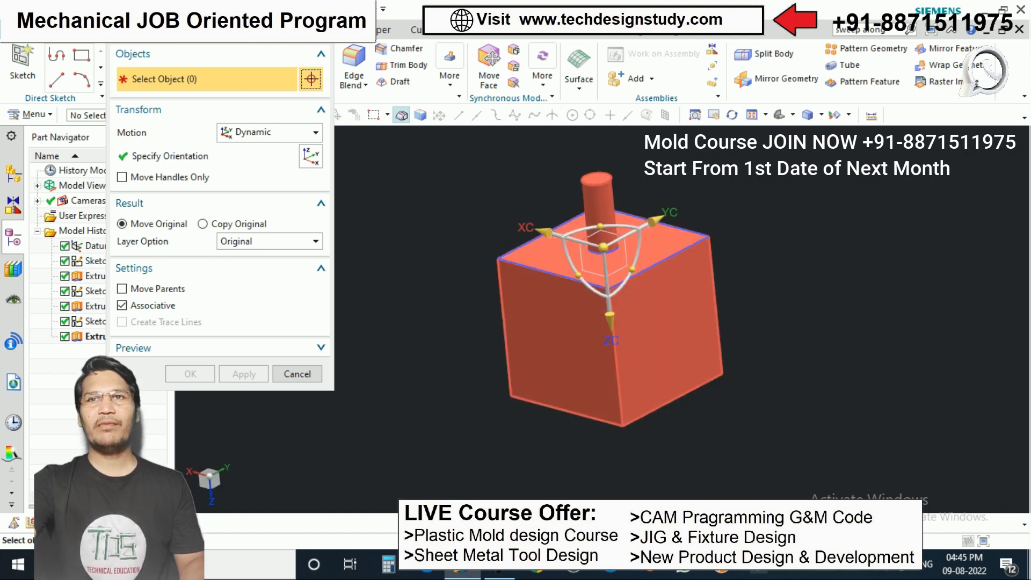
pyautogui.scroll(-1, 420, 228)
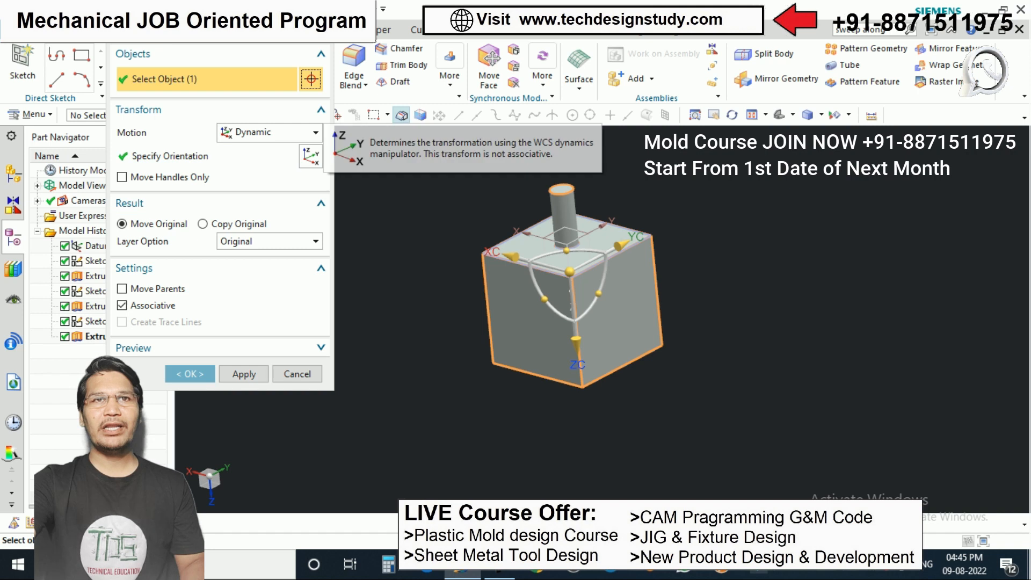
# - Move the original block and boss 50 mm along the X axis using Distance motion
pyautogui.click(316, 132)
pyautogui.click(251, 150)
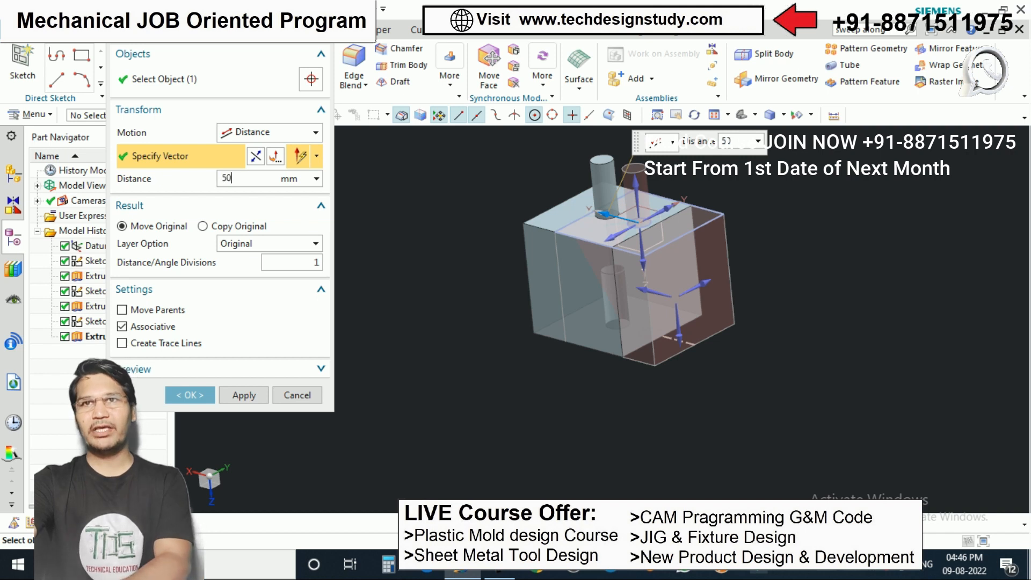
pyautogui.press('Return')
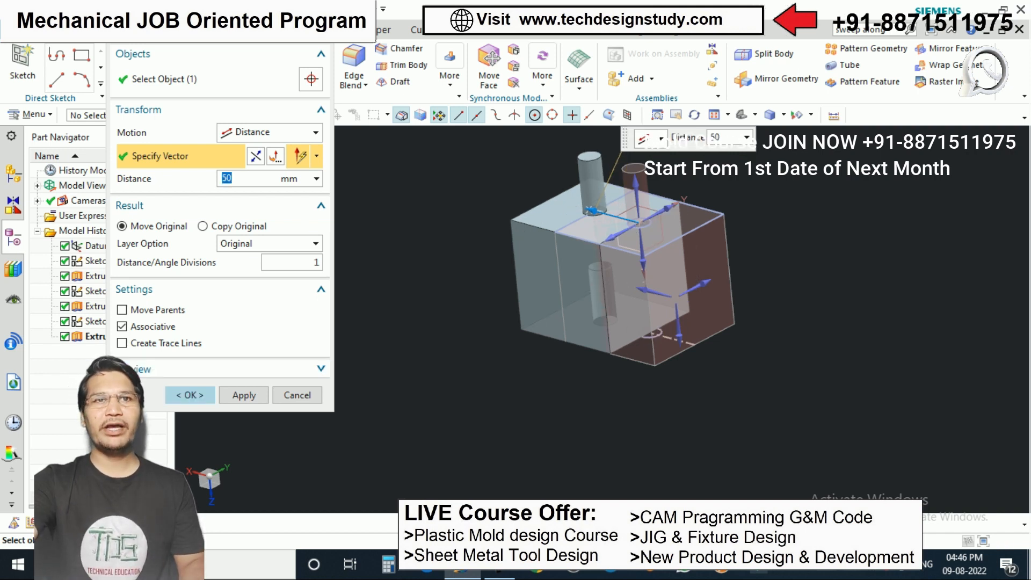
pyautogui.click(190, 395)
# - Undo the 50 mm distance move of the block
pyautogui.moveTo(650, 258)
pyautogui.mouseDown(button='middle')
pyautogui.moveTo(664, 214)
pyautogui.moveTo(658, 250)
pyautogui.mouseUp(button='middle')
pyautogui.scroll(3, 666, 234)
pyautogui.scroll(-2, 471, 237)
pyautogui.moveTo(470, 238); pyautogui.dragTo(529, 239, button='middle')
pyautogui.hotkey('ctrl', 'z')
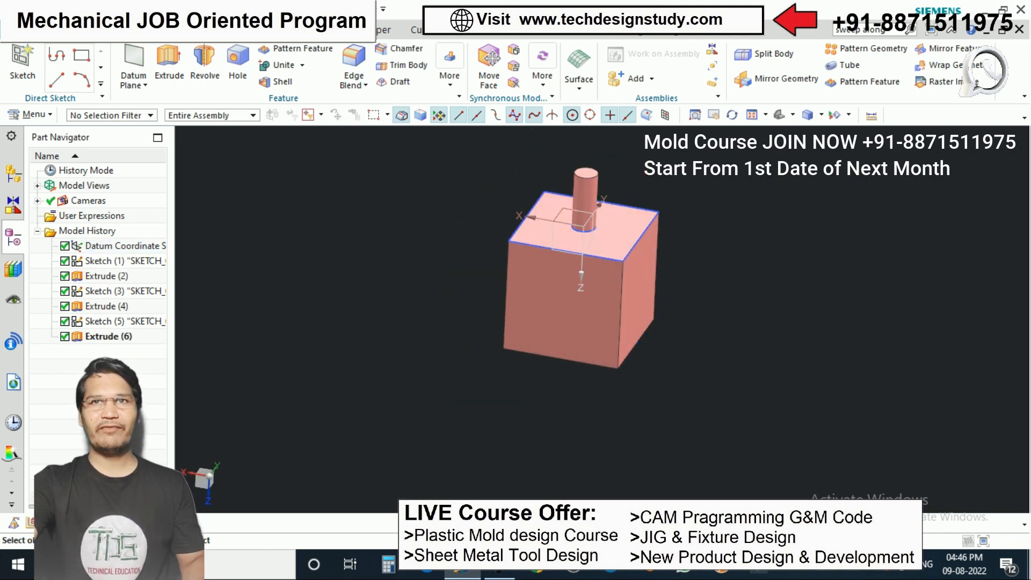
# - Start Move Object with Angle motion and select the block with its boss
pyautogui.scroll(-2, 766, 226)
pyautogui.scroll(3, 652, 259)
pyautogui.scroll(-2, 647, 252)
pyautogui.scroll(1, 682, 228)
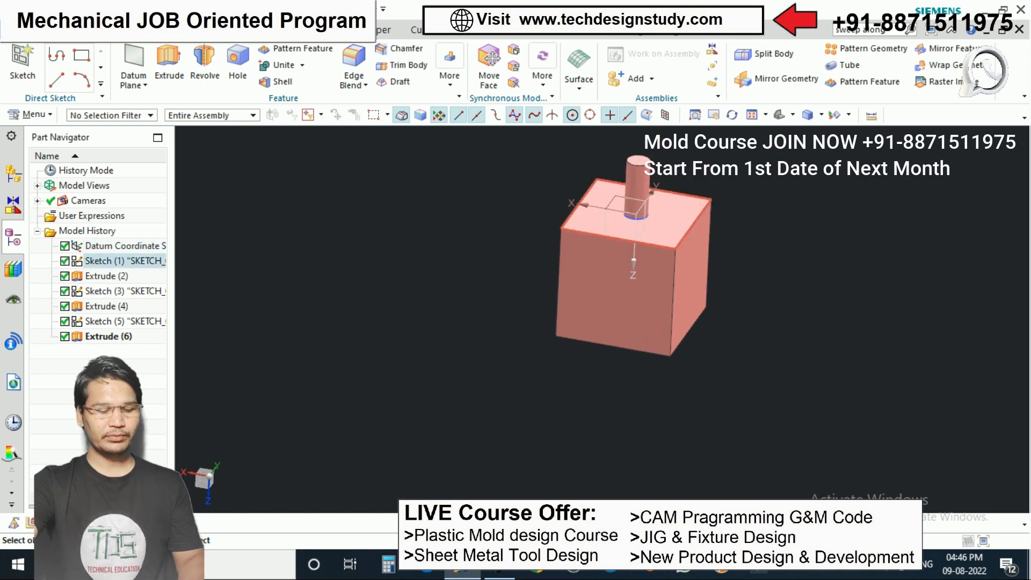
pyautogui.hotkey('ctrl', 't')
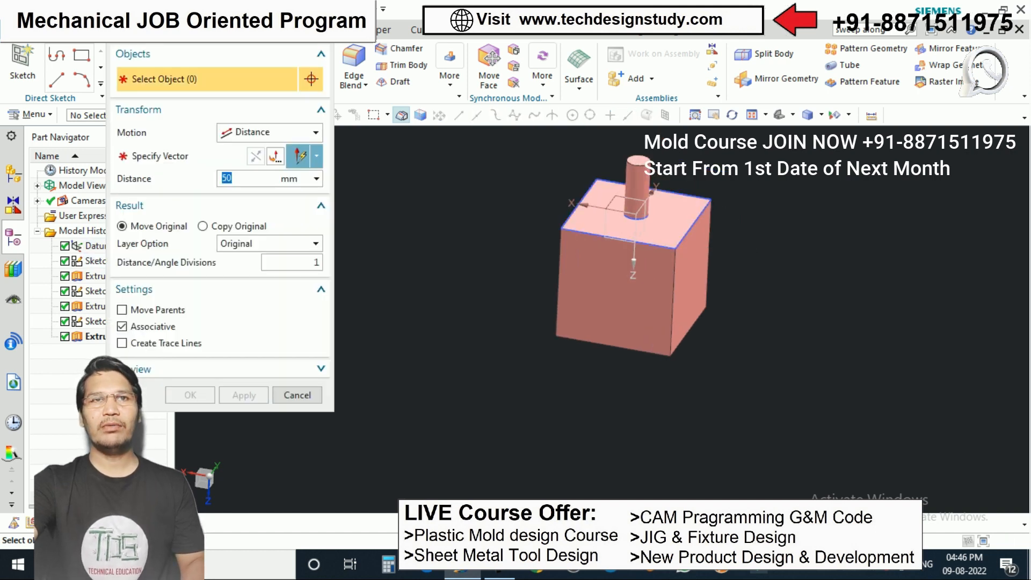
pyautogui.click(268, 131)
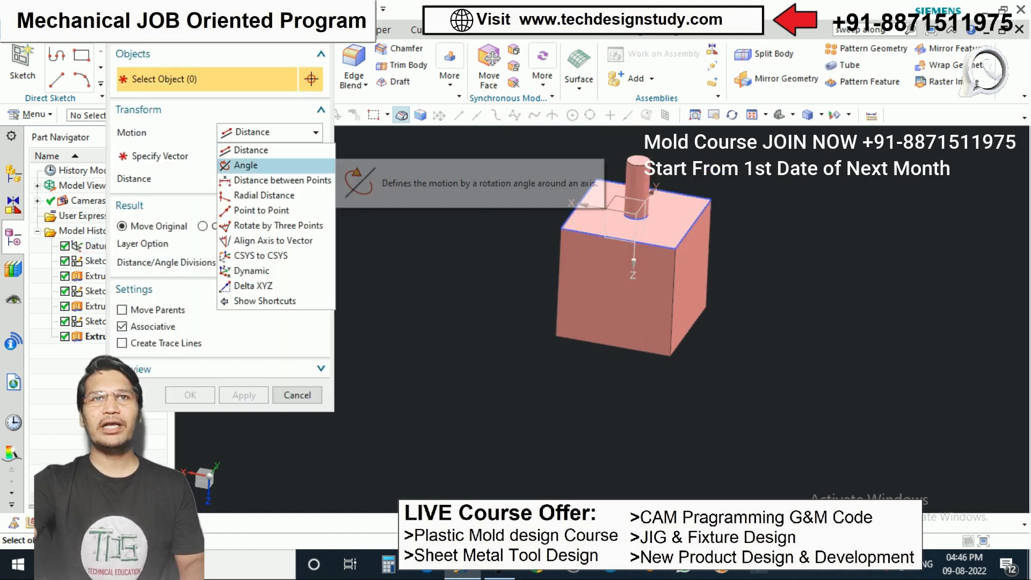
pyautogui.click(253, 163)
pyautogui.scroll(1, 612, 260)
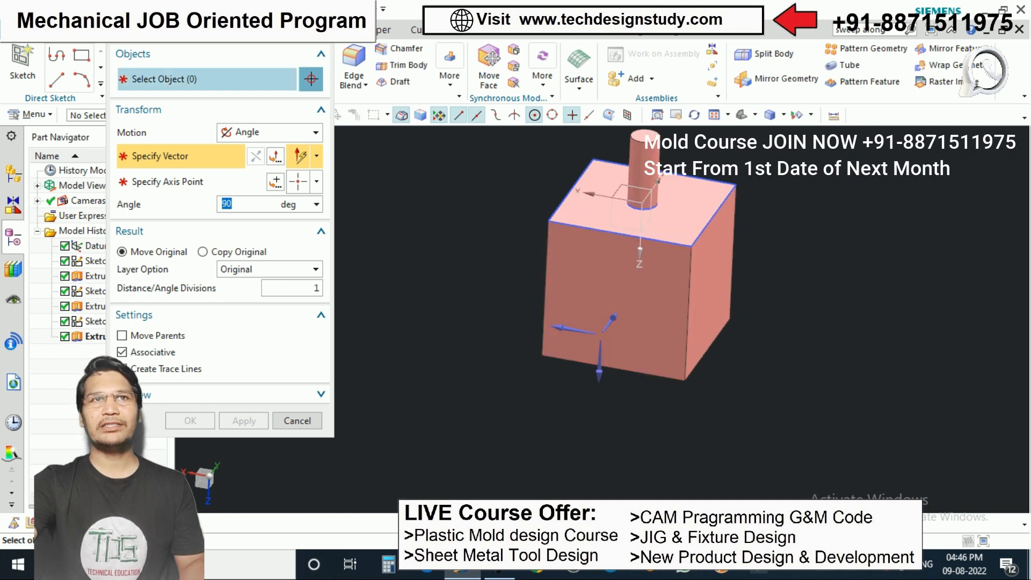
pyautogui.click(207, 80)
pyautogui.click(612, 290)
# - Rotate the original block and boss 45° about the block's top side edge
pyautogui.click(183, 156)
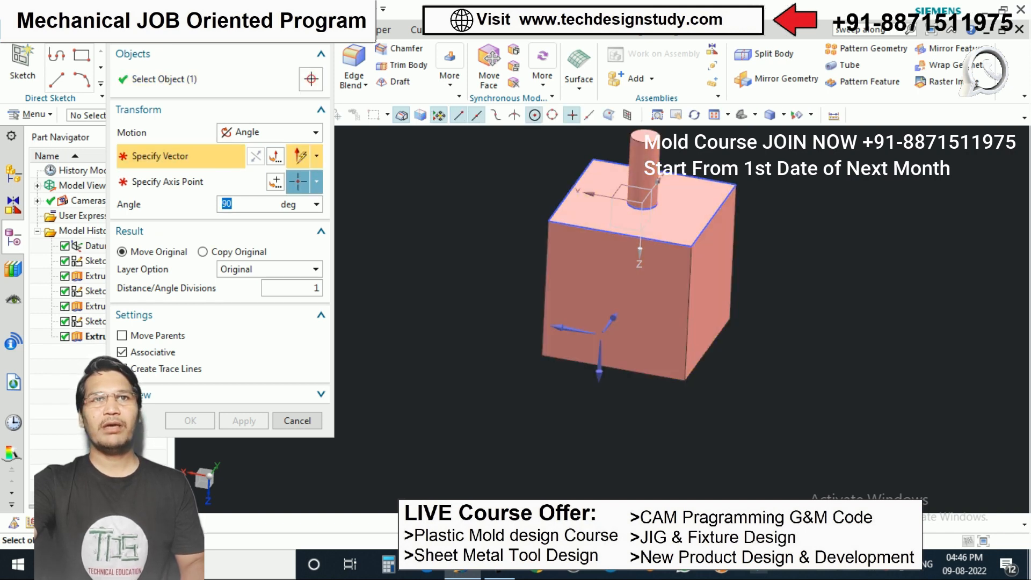
pyautogui.click(706, 224)
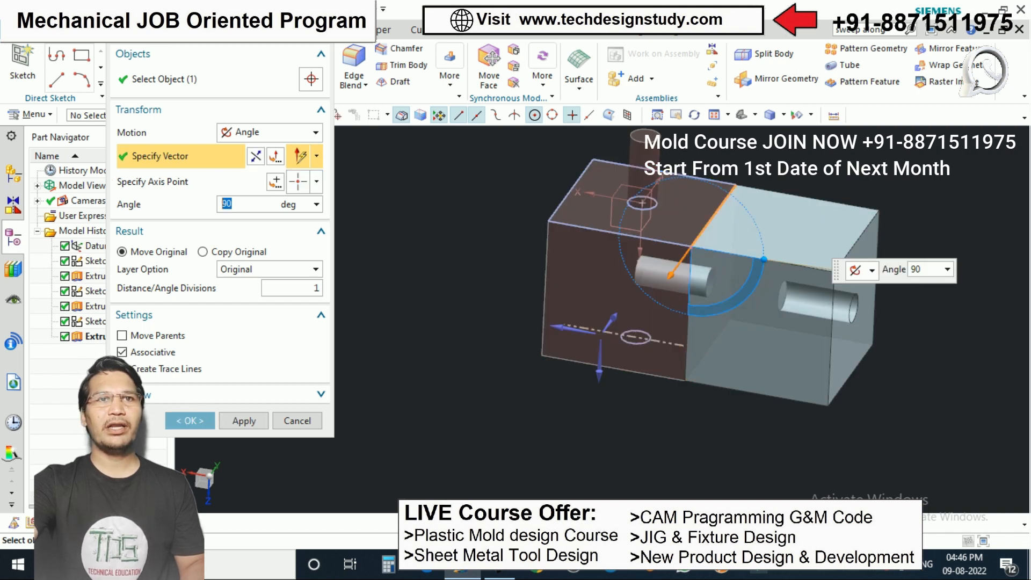
pyautogui.write('45')
pyautogui.press('Return')
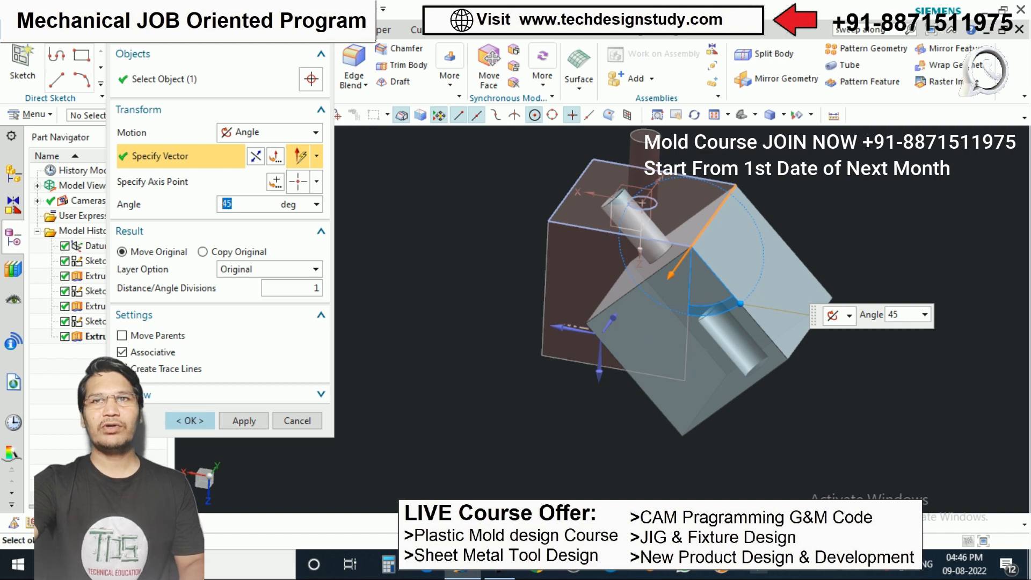
pyautogui.click(190, 421)
# - Undo the 45° rotation of the block
pyautogui.scroll(-1, 575, 285)
pyautogui.moveTo(575, 285)
pyautogui.mouseDown(button='middle')
pyautogui.moveTo(588, 247)
pyautogui.moveTo(578, 279)
pyautogui.mouseUp(button='middle')
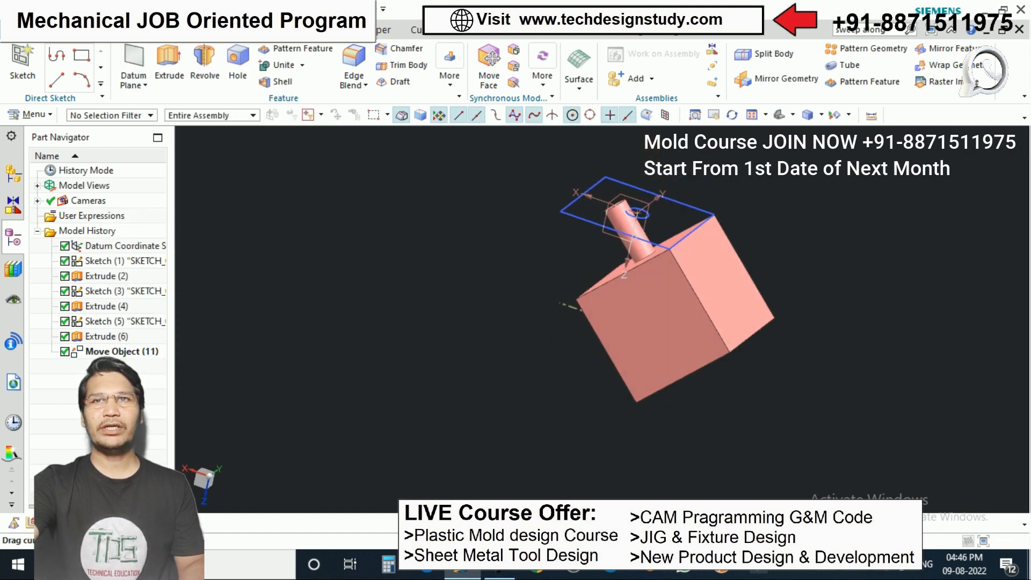
pyautogui.hotkey('ctrl', 'z')
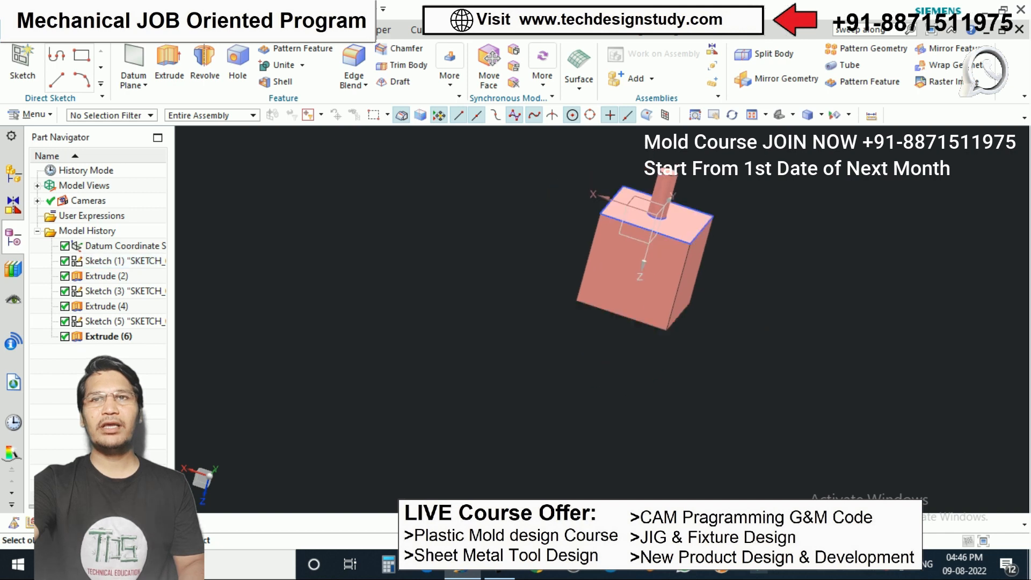
# - Start Move Object on the block with its boss and set the motion to Dynamic
pyautogui.moveTo(747, 215); pyautogui.dragTo(702, 222, button='middle')
pyautogui.scroll(1, 701, 222)
pyautogui.scroll(-1, 702, 222)
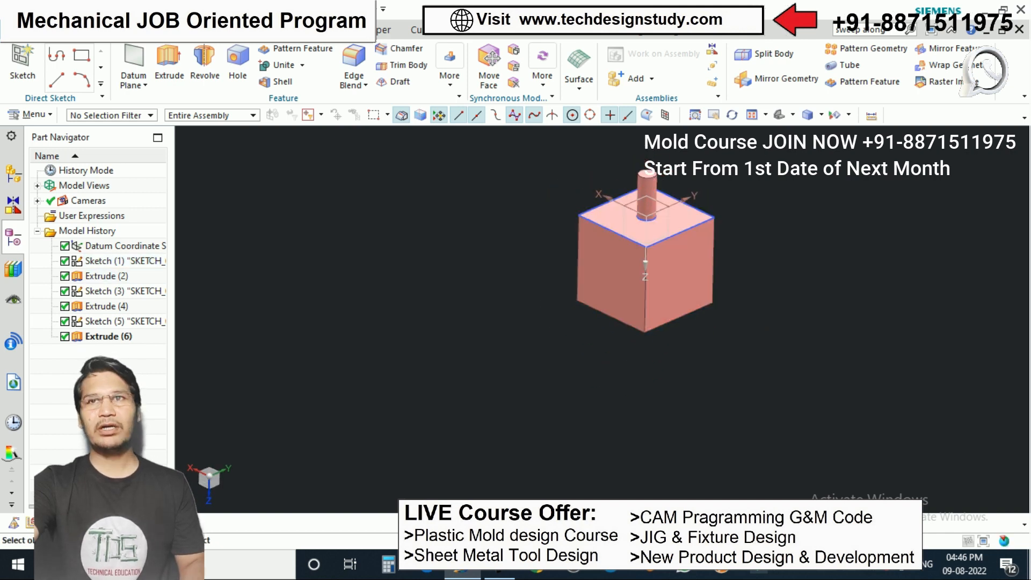
pyautogui.hotkey('ctrl', 't')
pyautogui.click(663, 259)
pyautogui.click(316, 132)
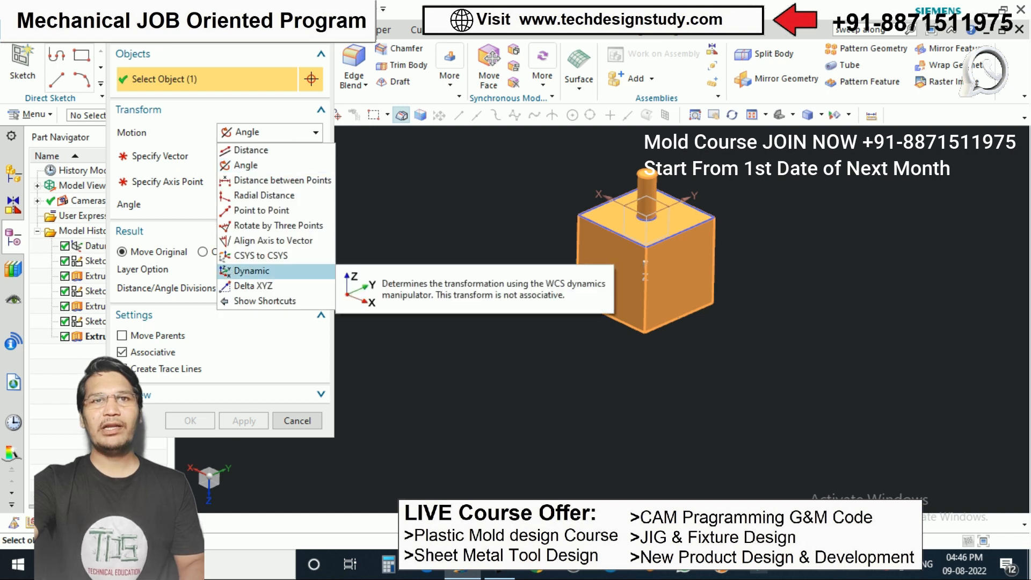
pyautogui.click(254, 269)
# - Move the block dynamically by 5 mm along XC and 10 mm along YC
pyautogui.scroll(1, 592, 248)
pyautogui.click(606, 209)
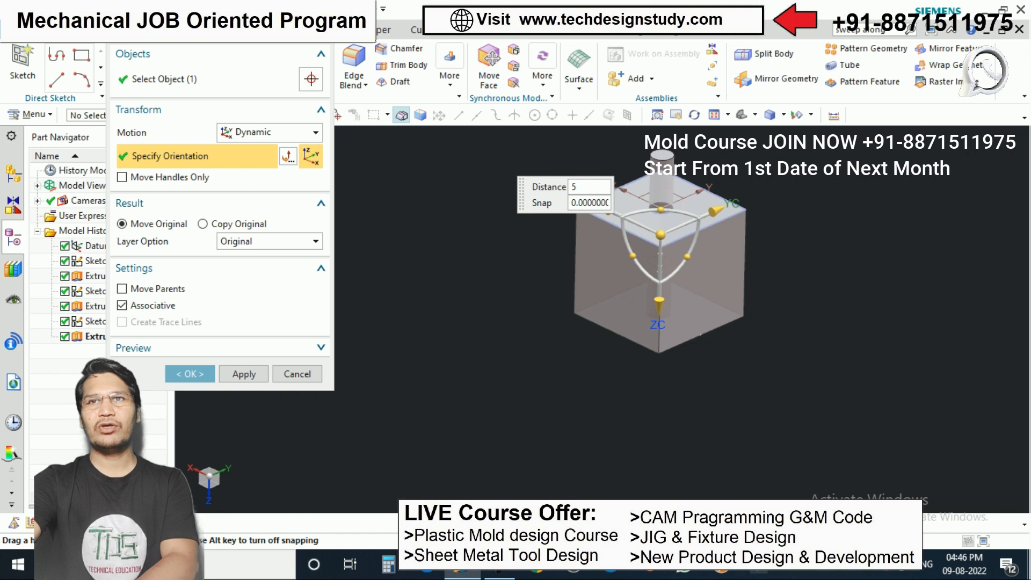
pyautogui.write('5')
pyautogui.press('Return')
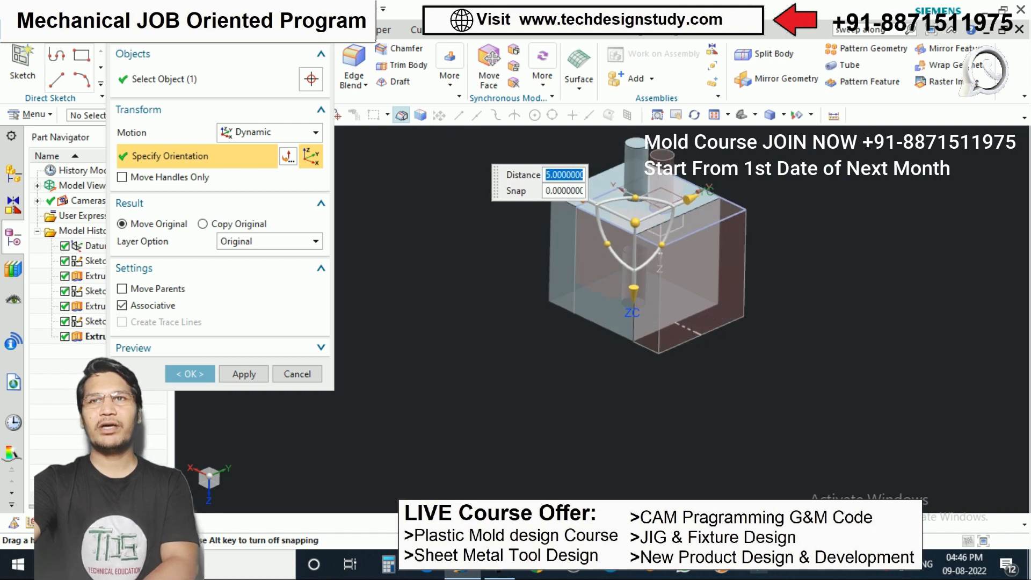
pyautogui.click(691, 199)
pyautogui.write('10')
pyautogui.press('Return')
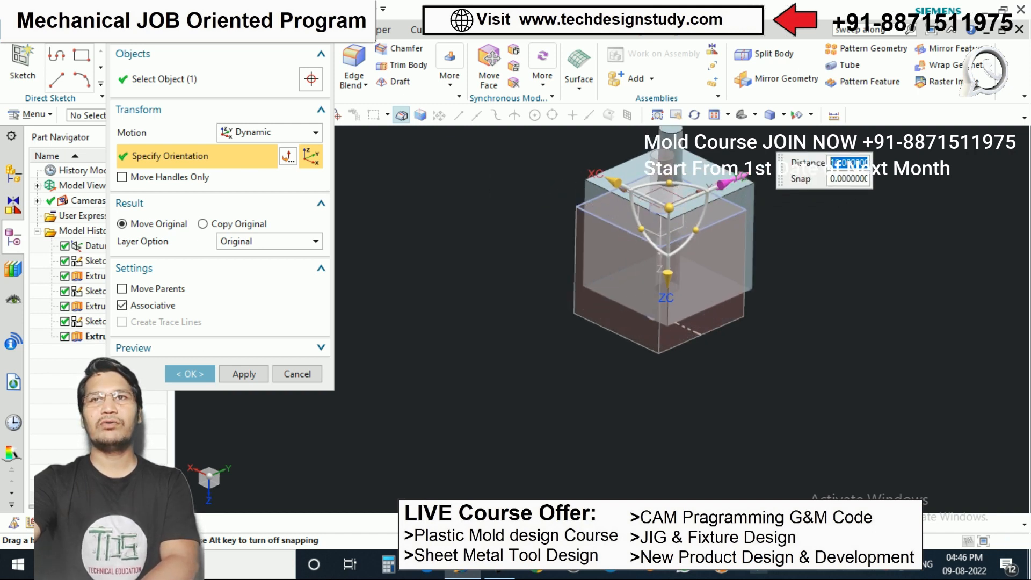
# - Move the block 10 mm along ZC and keep the Associative option enabled
pyautogui.click(676, 275)
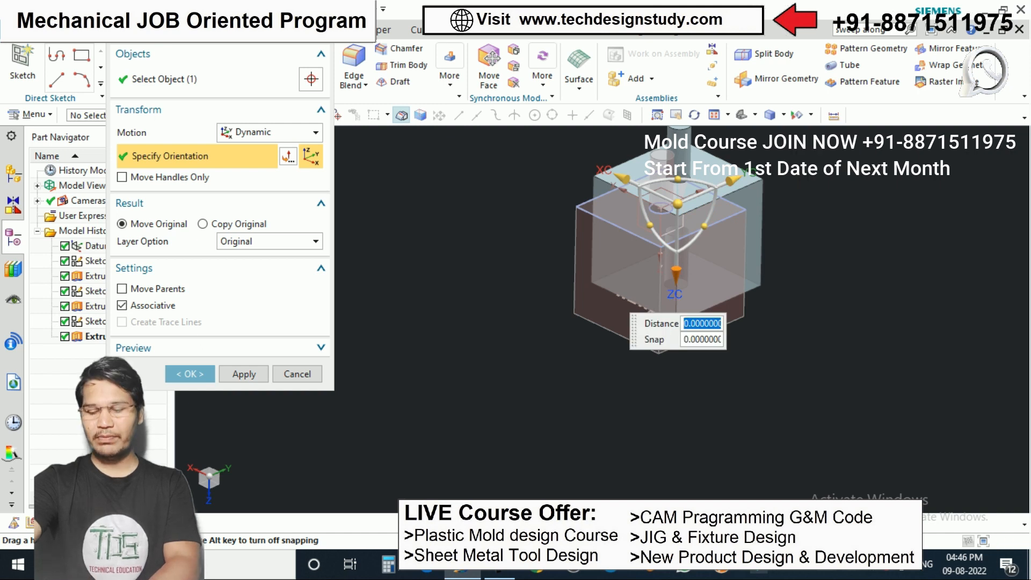
pyautogui.write('10')
pyautogui.press('Return')
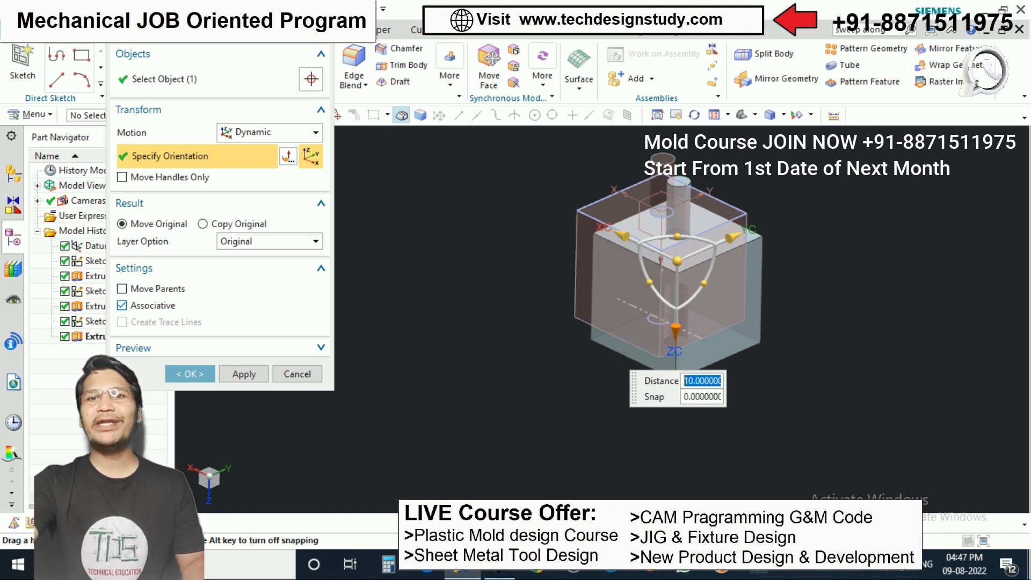
pyautogui.click(122, 305)
pyautogui.click(122, 306)
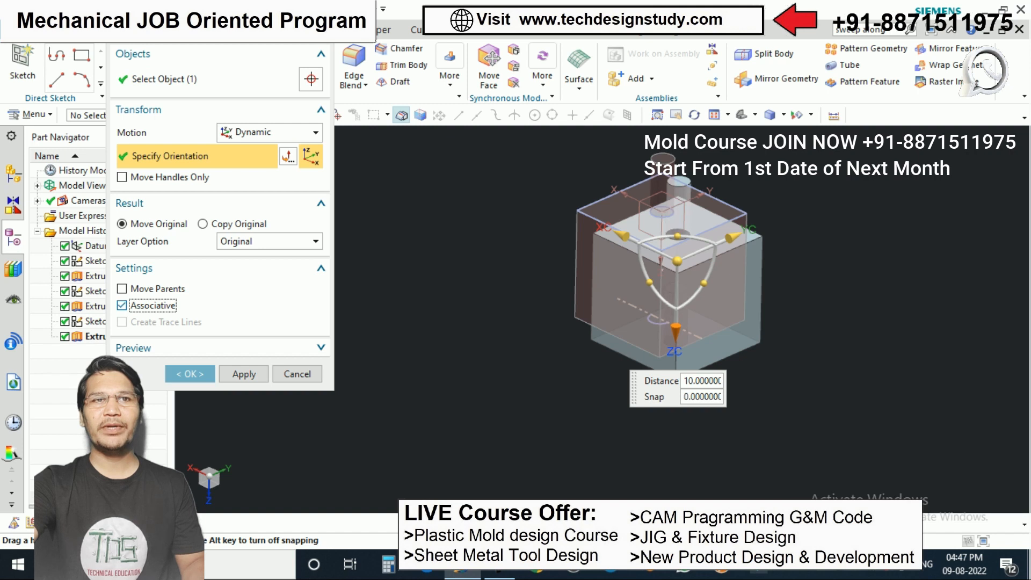
# - Apply the associative dynamic move of the block and undo it
pyautogui.click(189, 373)
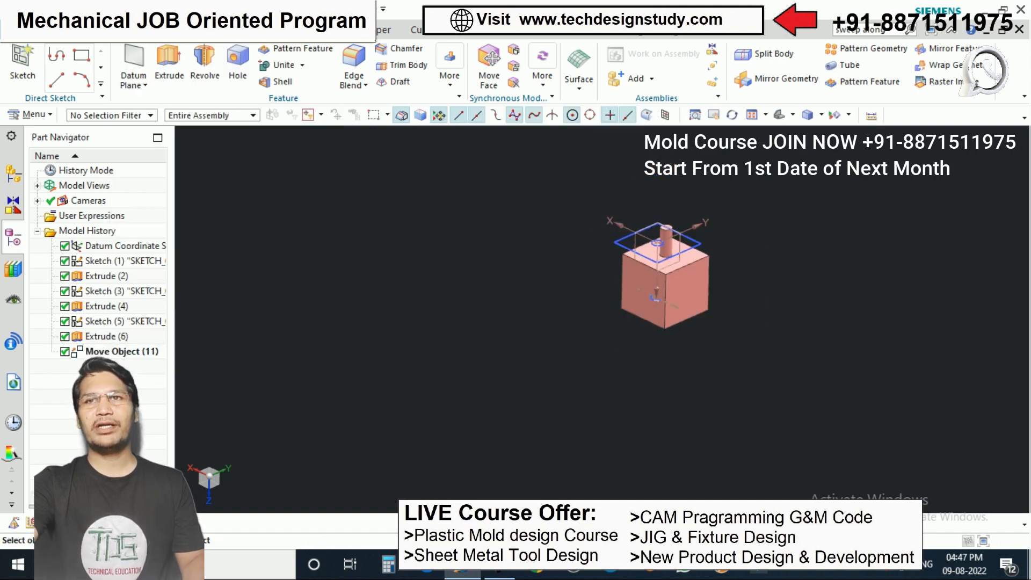
pyautogui.hotkey('ctrl', 'z')
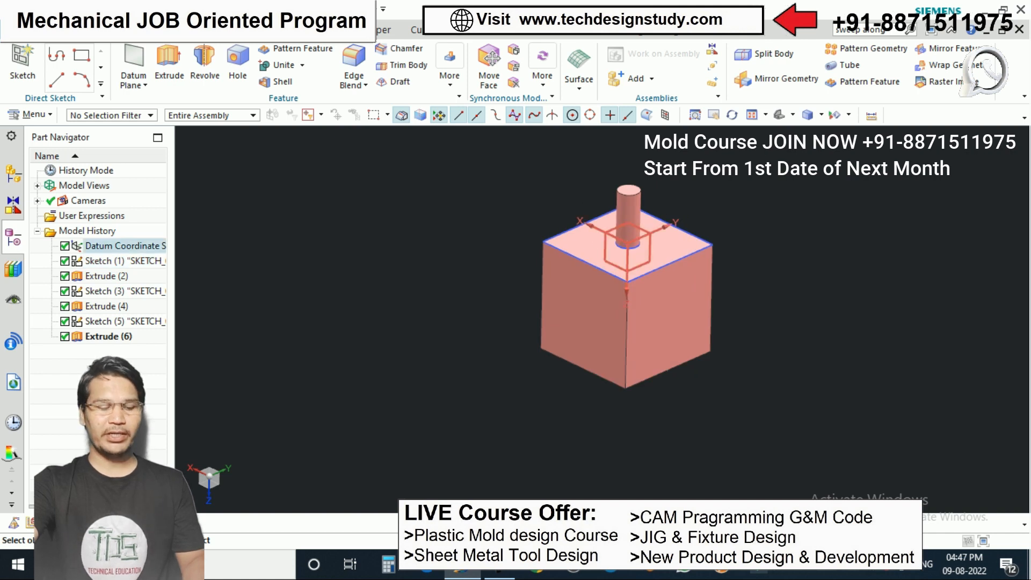
# - Copy the block with its boss using a dynamic Move Object, placing one non-associative copy about 230 mm away in the negative XC direction
pyautogui.hotkey('ctrl', 't')
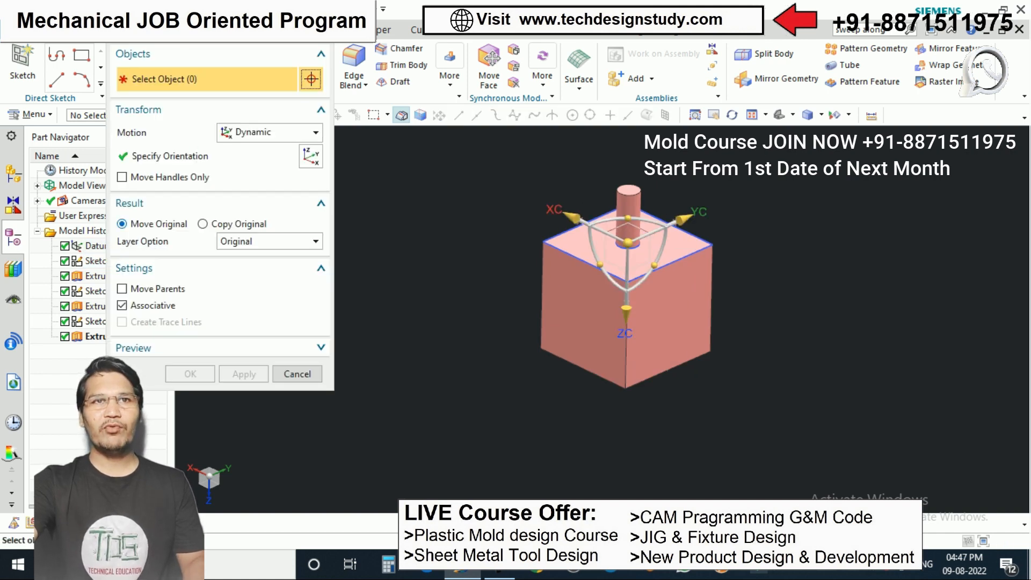
pyautogui.click(225, 224)
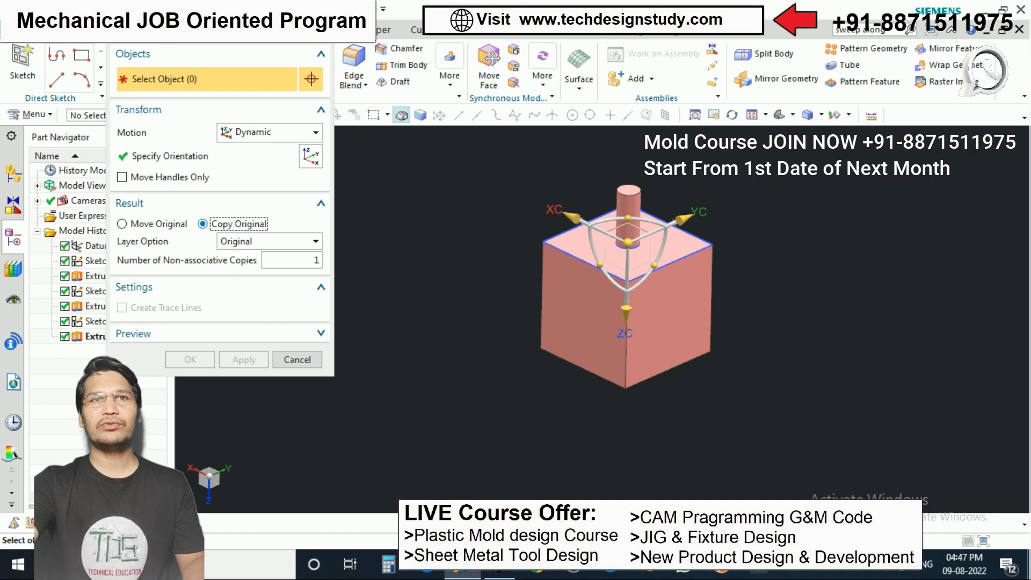
pyautogui.click(664, 320)
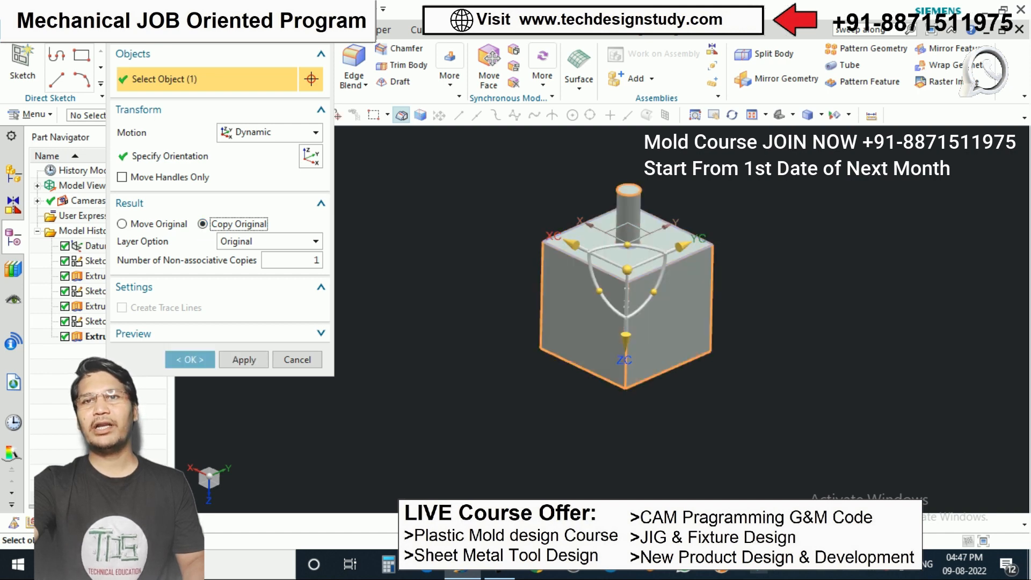
pyautogui.moveTo(572, 244); pyautogui.dragTo(768, 338)
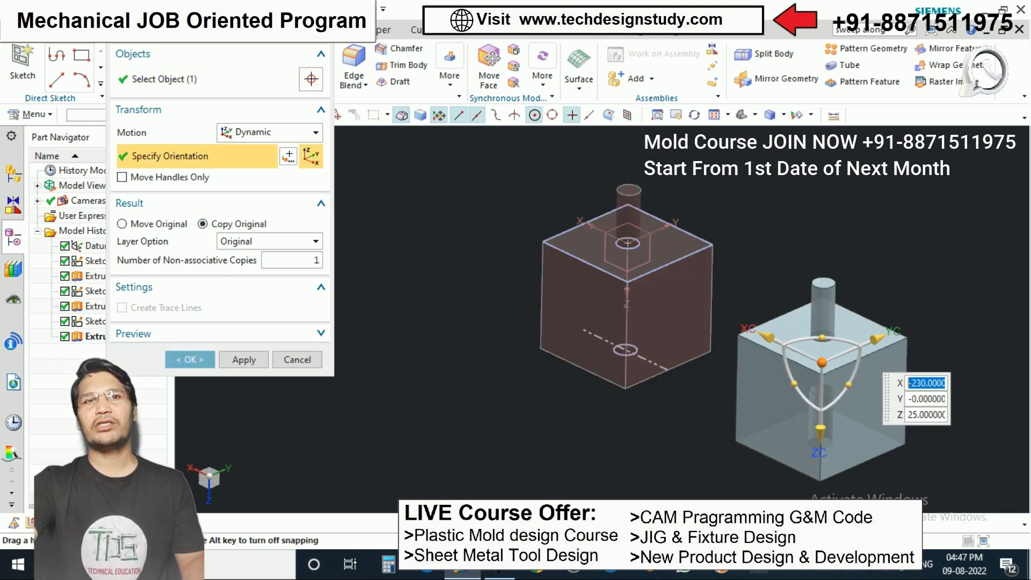
pyautogui.click(244, 360)
# - Place another non-associative copy of the original block about 215 mm along positive YC and close Move Object
pyautogui.scroll(-1, 574, 300)
pyautogui.click(574, 300)
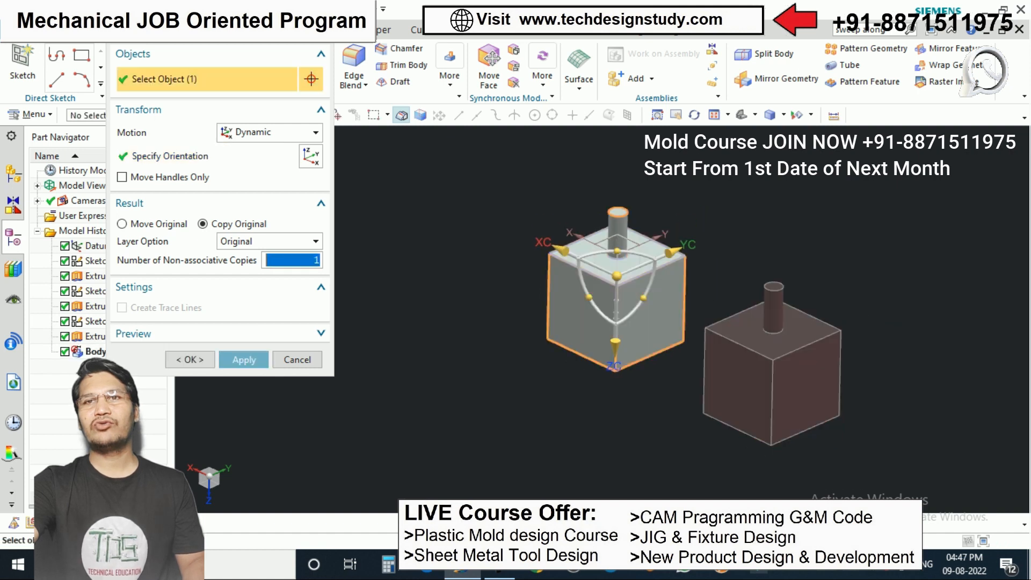
pyautogui.moveTo(674, 251); pyautogui.dragTo(819, 202)
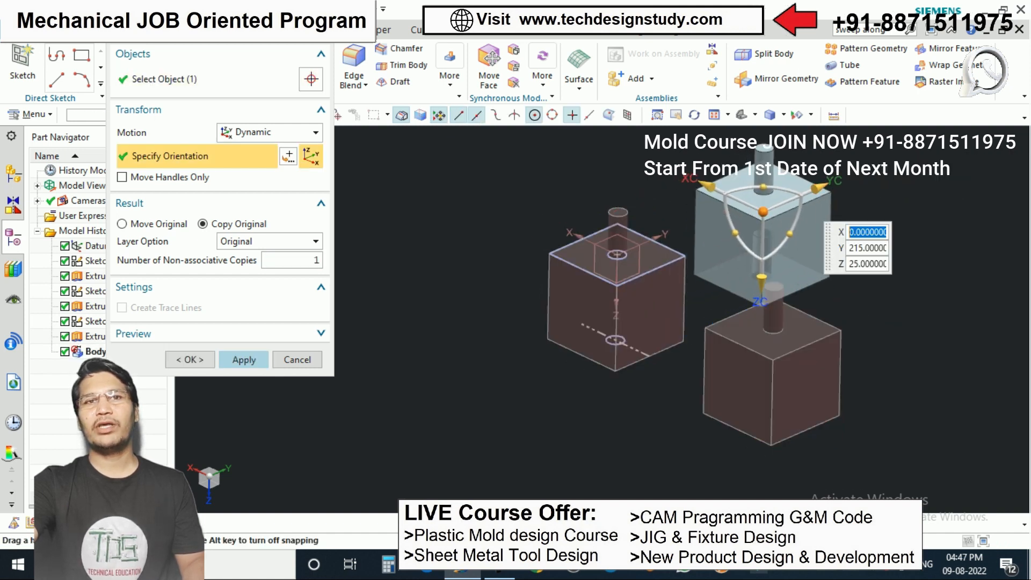
pyautogui.click(244, 360)
pyautogui.moveTo(591, 258); pyautogui.dragTo(508, 279, button='middle')
pyautogui.click(297, 360)
pyautogui.moveTo(671, 241); pyautogui.dragTo(618, 253, button='middle')
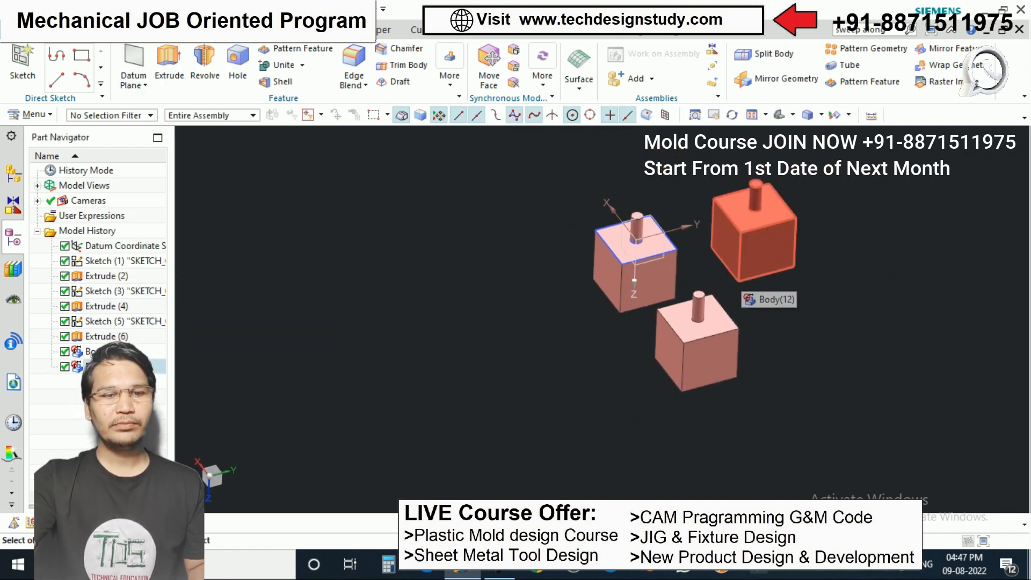
pyautogui.keyDown('shift'); pyautogui.moveTo(733, 273); pyautogui.dragTo(722, 274, button='middle'); pyautogui.keyUp('shift')
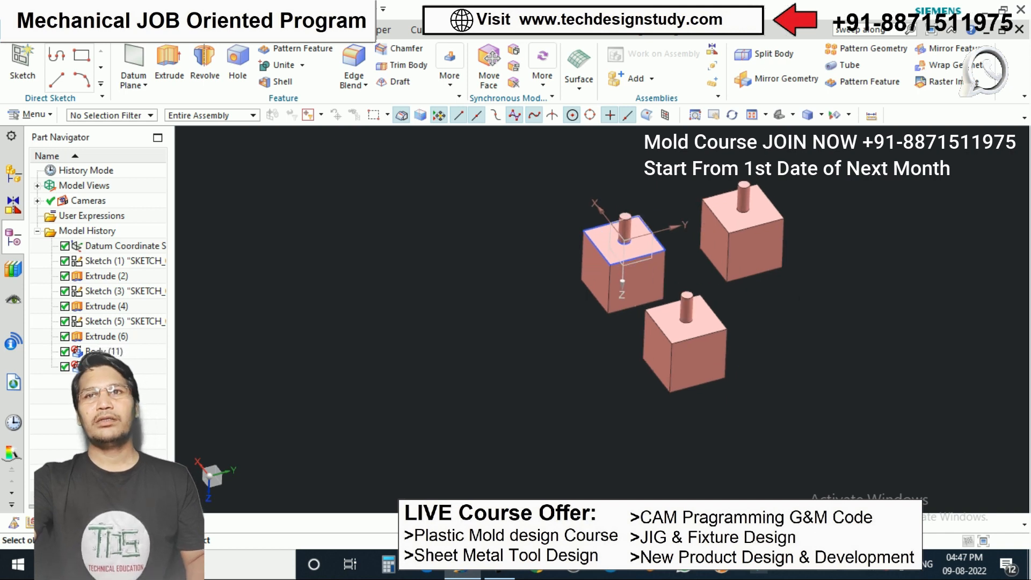